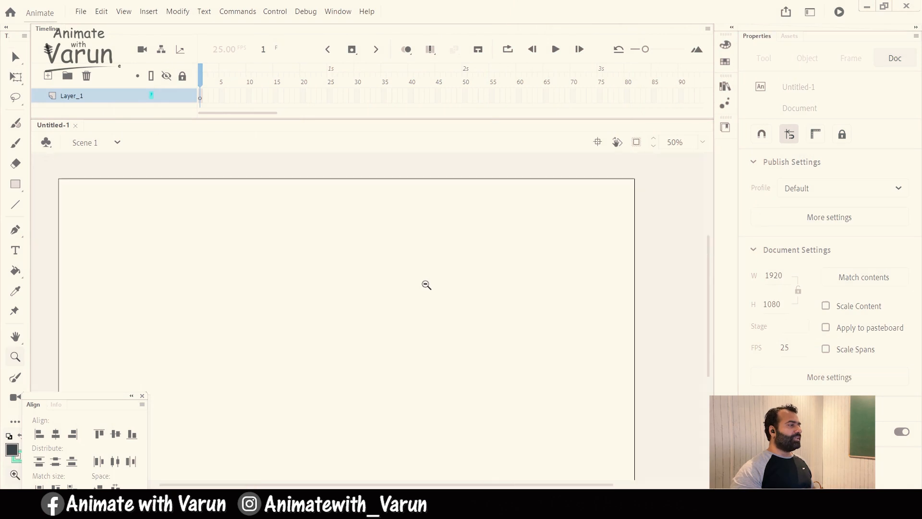
# Paste the copied cartoon eyes image onto the stage, enlarge it to about 782 by 615 px, and place it near the centre.
pyautogui.moveTo(354, 333); pyautogui.dragTo(414, 280)
pyautogui.keyDown('alt'); pyautogui.click(426, 299); pyautogui.keyUp('alt')
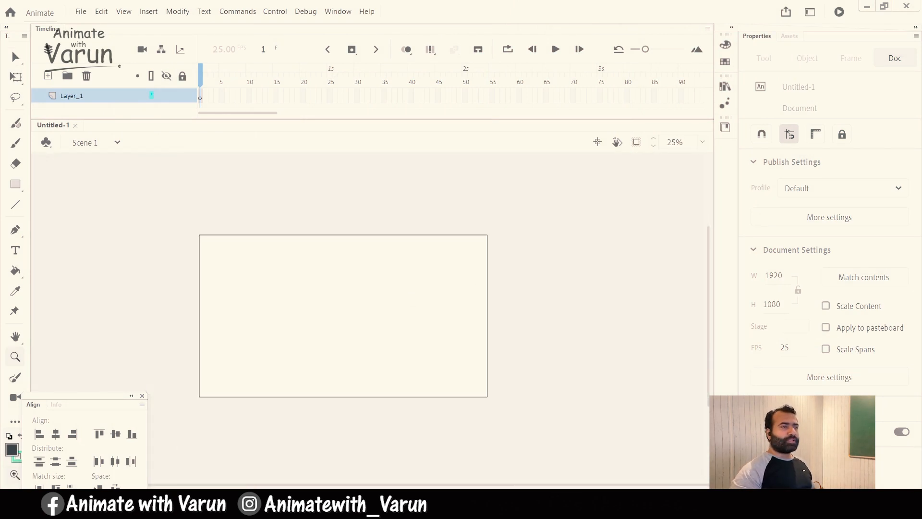
pyautogui.hotkey('ctrl', 'v')
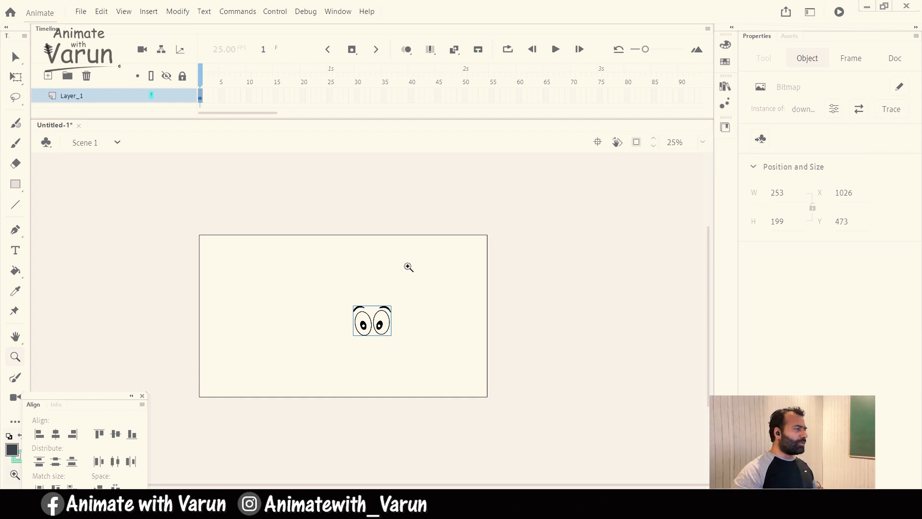
pyautogui.click(373, 323)
pyautogui.keyDown('alt'); pyautogui.click(346, 333); pyautogui.keyUp('alt')
pyautogui.press('v')
pyautogui.moveTo(406, 332); pyautogui.dragTo(457, 263)
pyautogui.press('q')
pyautogui.moveTo(437, 320)
pyautogui.mouseDown()
pyautogui.moveTo(439, 303)
pyautogui.moveTo(425, 310)
pyautogui.mouseUp()
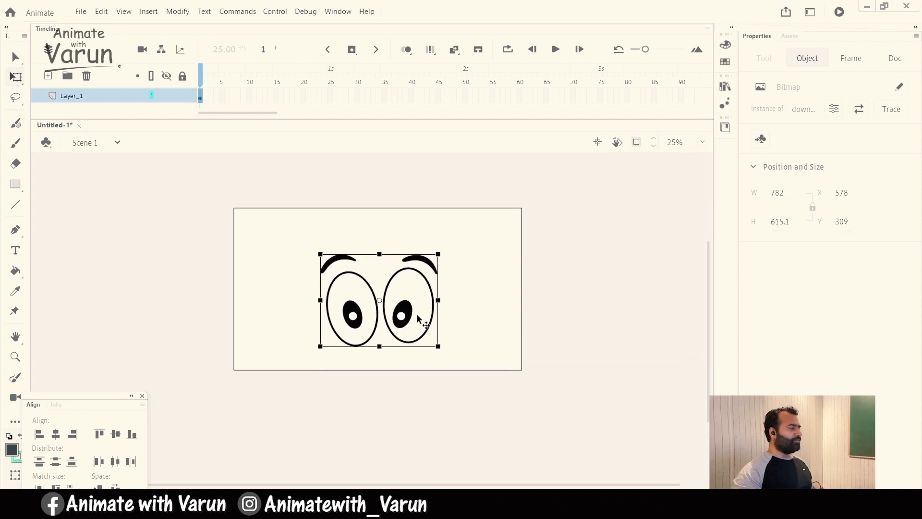
# Save the document as Class22 in the ANIMATE CLASSES folder, overwriting the existing file.
pyautogui.hotkey('ctrl', 's')
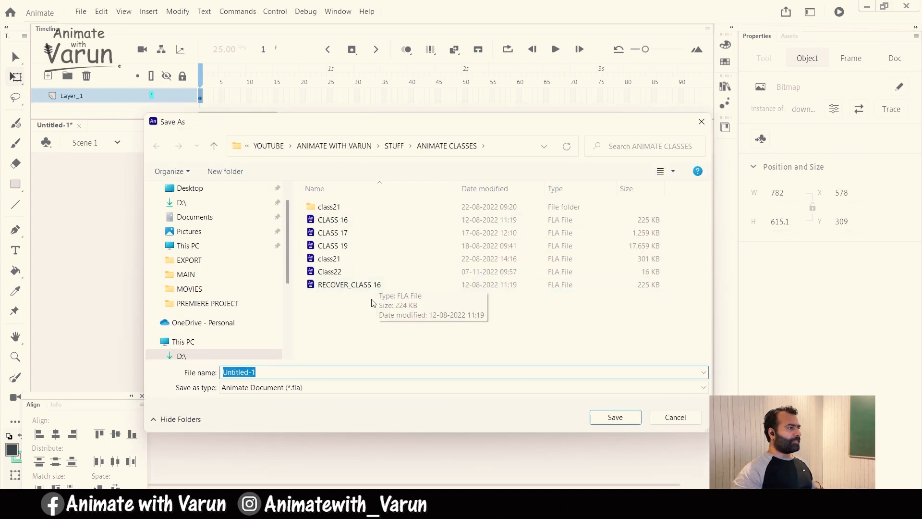
pyautogui.click(335, 274)
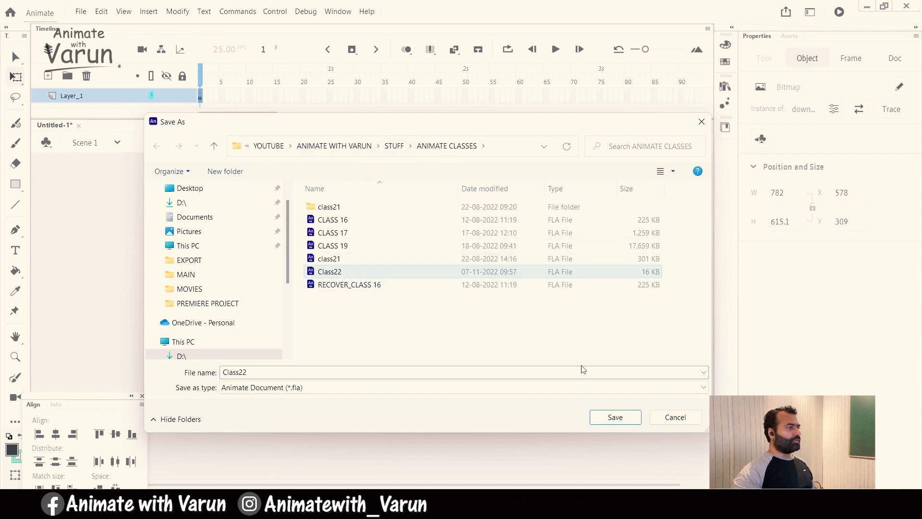
pyautogui.click(615, 416)
pyautogui.click(491, 305)
# Reposition the eyes image on the stage to about X 572, Y 243.
pyautogui.press('z')
pyautogui.click(405, 278)
pyautogui.moveTo(355, 341); pyautogui.dragTo(451, 268)
pyautogui.keyDown('alt'); pyautogui.click(434, 298); pyautogui.keyUp('alt')
pyautogui.moveTo(396, 336); pyautogui.dragTo(421, 312)
pyautogui.press('v')
pyautogui.click(514, 258)
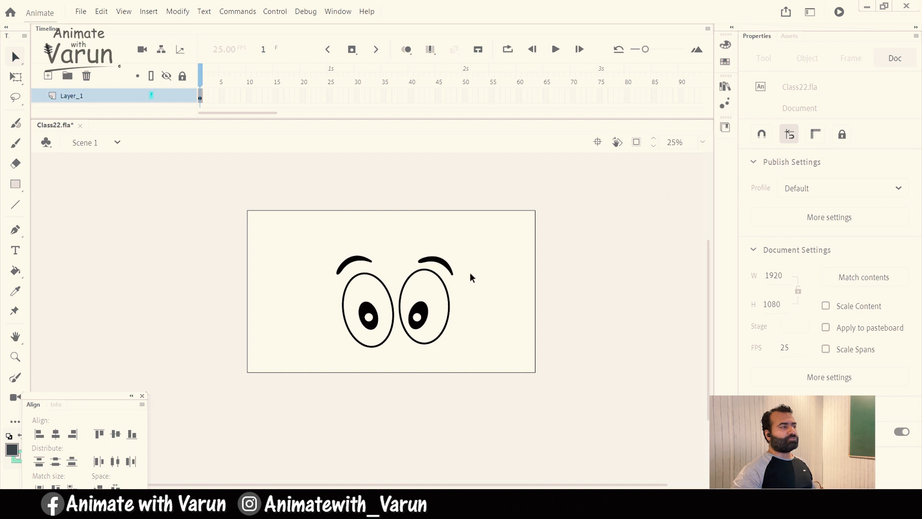
pyautogui.hotkey('ctrl', 'a')
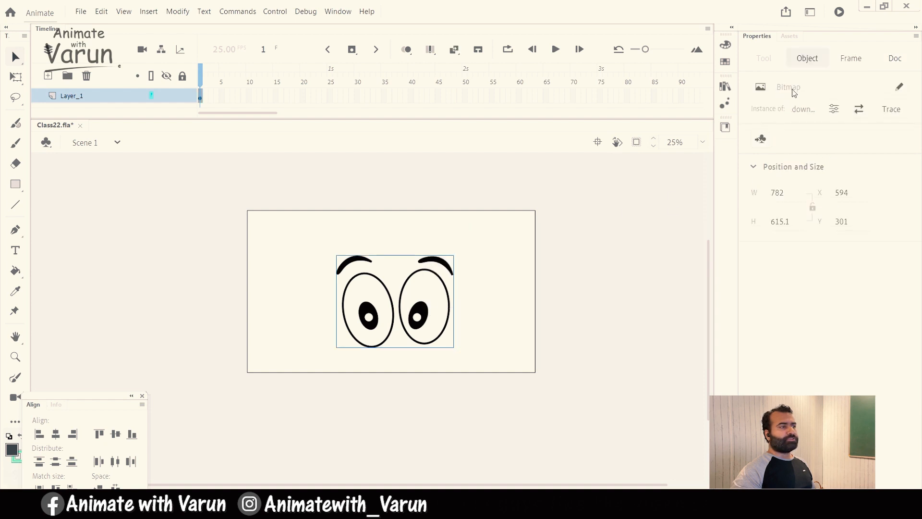
pyautogui.moveTo(425, 311); pyautogui.dragTo(429, 298)
pyautogui.hotkey('ctrl', 'z')
pyautogui.press('z')
pyautogui.click(422, 292)
pyautogui.moveTo(488, 293); pyautogui.dragTo(517, 306)
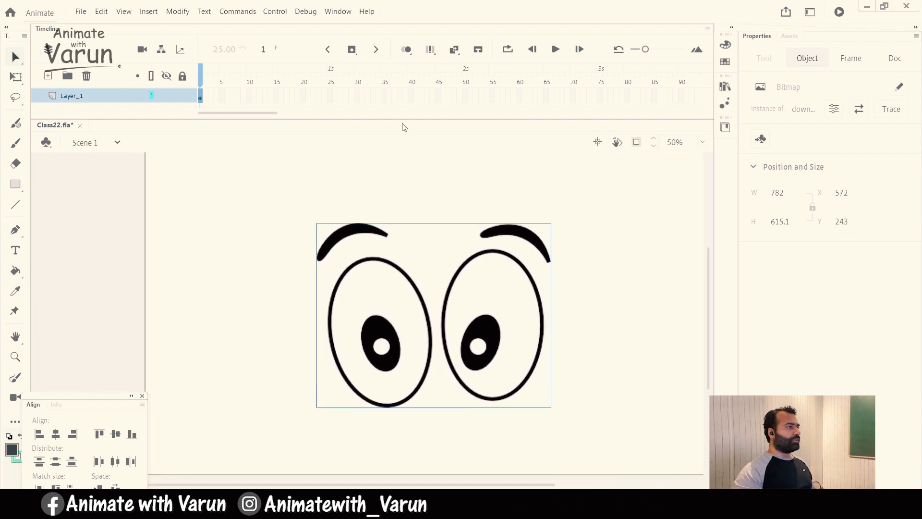
# Make the timeline area taller, lock the eyes image's layer, and add a new layer above it.
pyautogui.moveTo(404, 119); pyautogui.dragTo(403, 143)
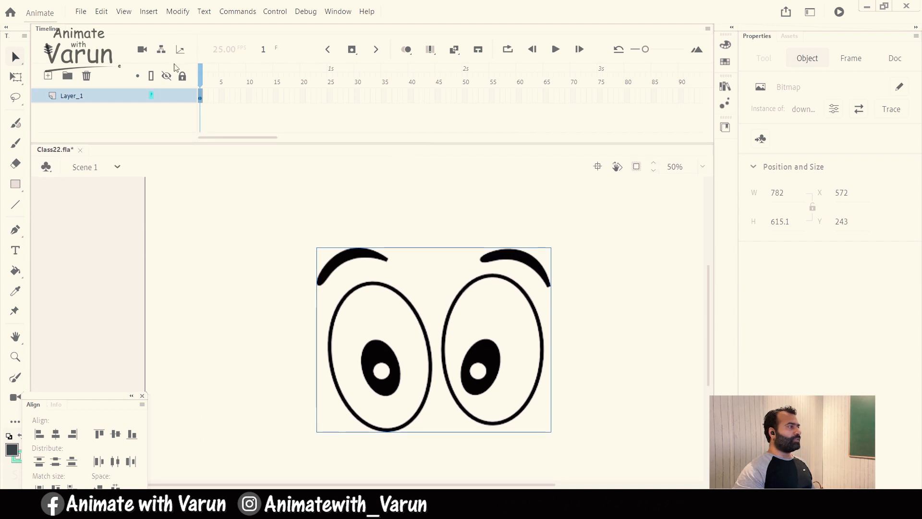
pyautogui.click(183, 96)
pyautogui.click(48, 76)
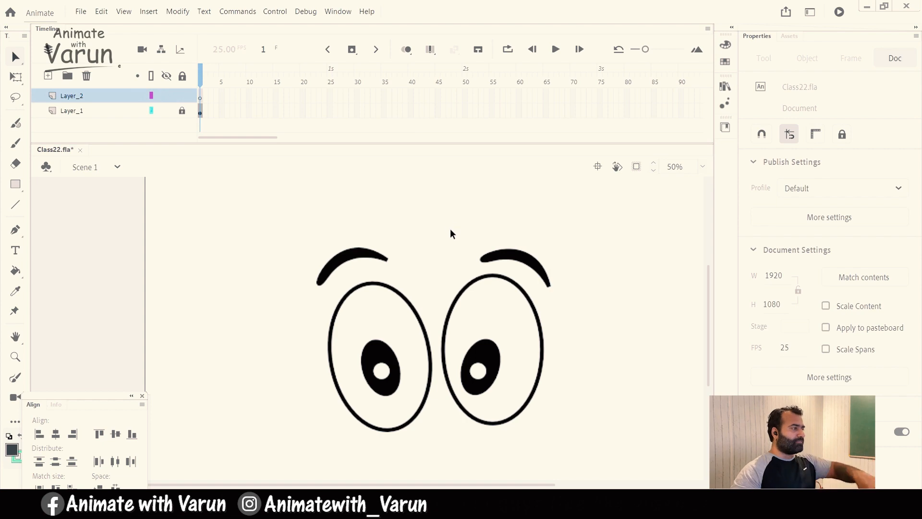
# Draw an oval about 354 by 520 px beside the left eye and delete its fill, keeping only the outline.
pyautogui.moveTo(456, 285); pyautogui.dragTo(434, 278)
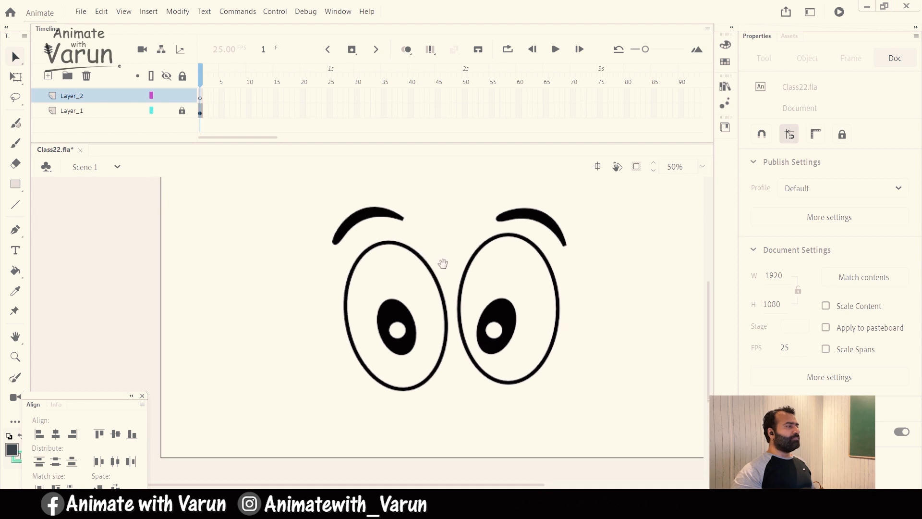
pyautogui.moveTo(450, 252); pyautogui.dragTo(445, 260)
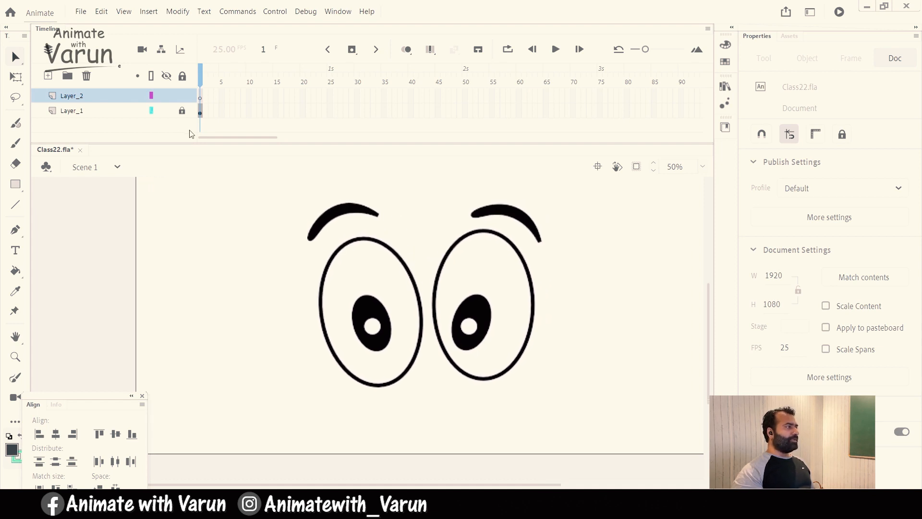
pyautogui.click(15, 184)
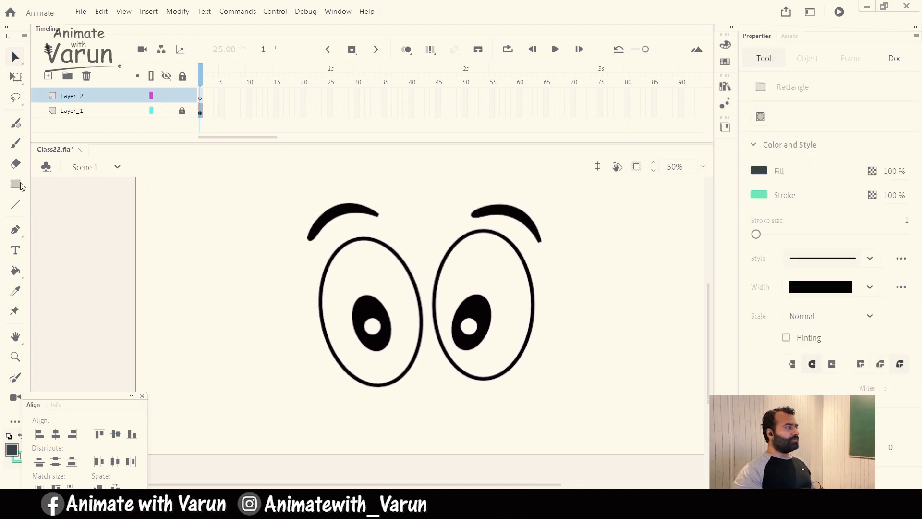
pyautogui.click(98, 227)
pyautogui.moveTo(178, 238); pyautogui.dragTo(281, 391)
pyautogui.press('v')
pyautogui.press('Delete')
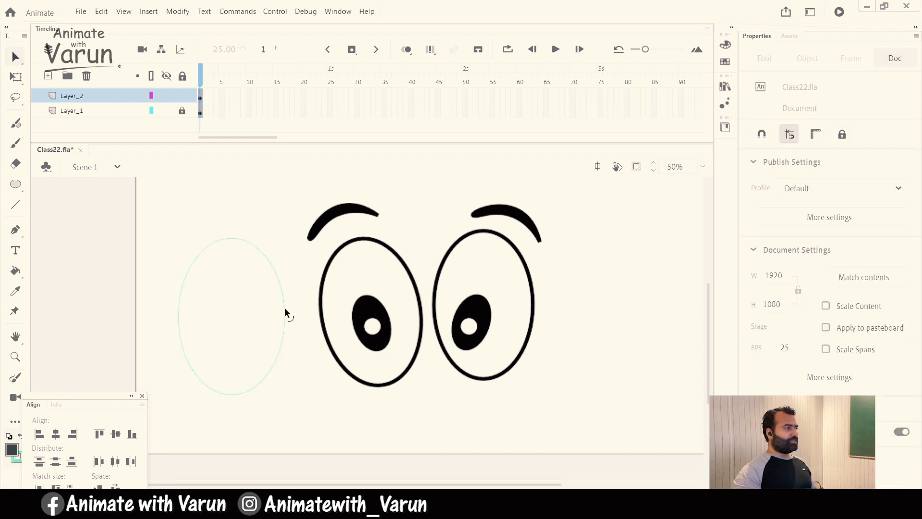
# Give the oval outline a bright green stroke with a size of 8.
pyautogui.click(285, 310)
pyautogui.click(763, 265)
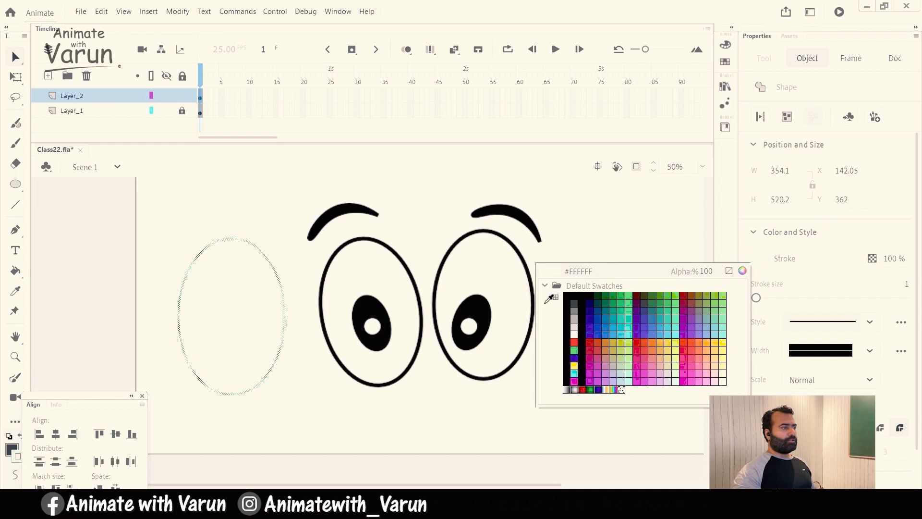
pyautogui.click(680, 291)
pyautogui.moveTo(757, 299); pyautogui.dragTo(763, 301)
# Move the green oval onto the left eye, then rotate and resize it to about 336 by 482 px to match the eye's outline.
pyautogui.moveTo(278, 278); pyautogui.dragTo(411, 277)
pyautogui.press('q')
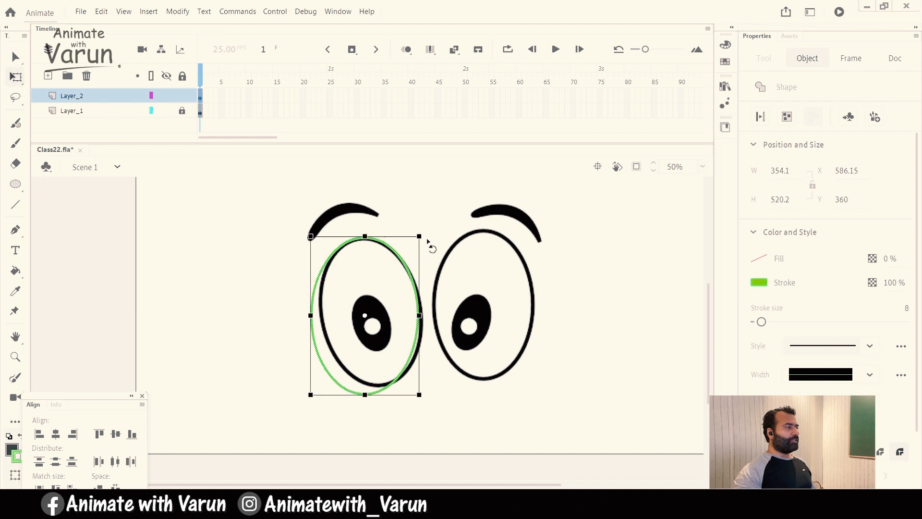
pyautogui.moveTo(428, 241)
pyautogui.mouseDown()
pyautogui.moveTo(402, 230)
pyautogui.moveTo(387, 250)
pyautogui.moveTo(432, 245)
pyautogui.mouseUp()
pyautogui.click(391, 262)
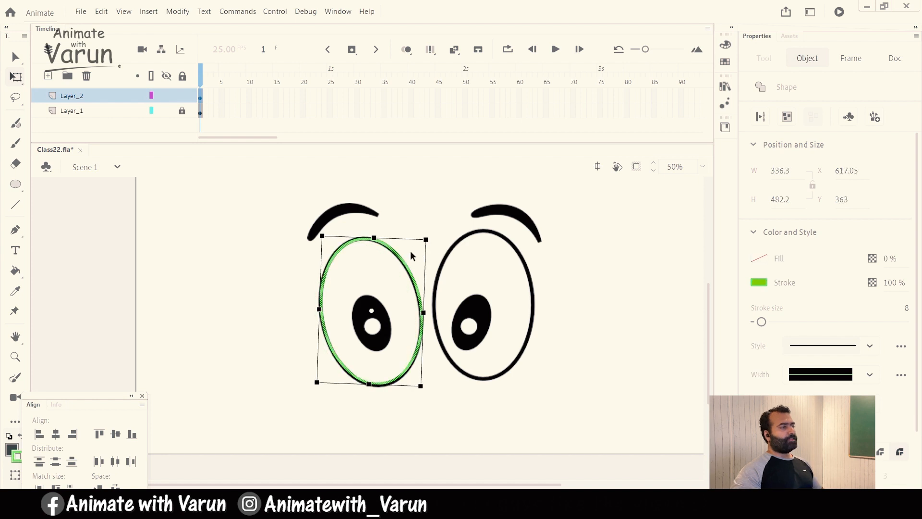
pyautogui.press('Left')
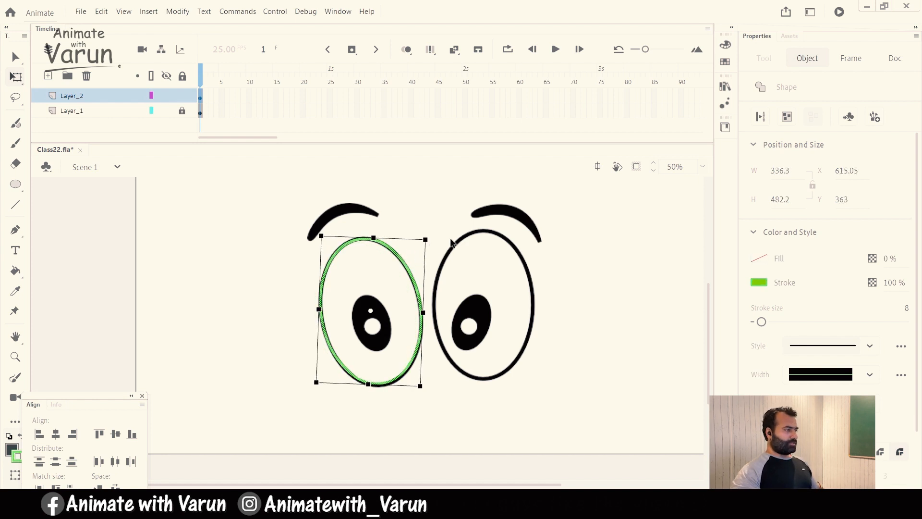
# Trace the left eyebrow's outline freehand with the Paint Brush tool, using a green stroke of size 2.
pyautogui.click(403, 253)
pyautogui.moveTo(431, 280); pyautogui.dragTo(375, 280)
pyautogui.keyDown('ctrl'); pyautogui.click(368, 289); pyautogui.keyUp('ctrl')
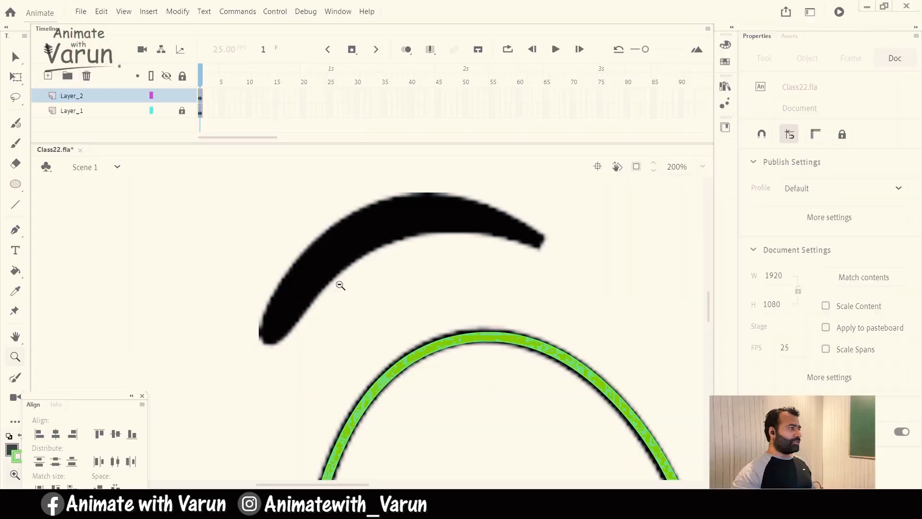
pyautogui.keyDown('alt'); pyautogui.click(340, 285); pyautogui.keyUp('alt')
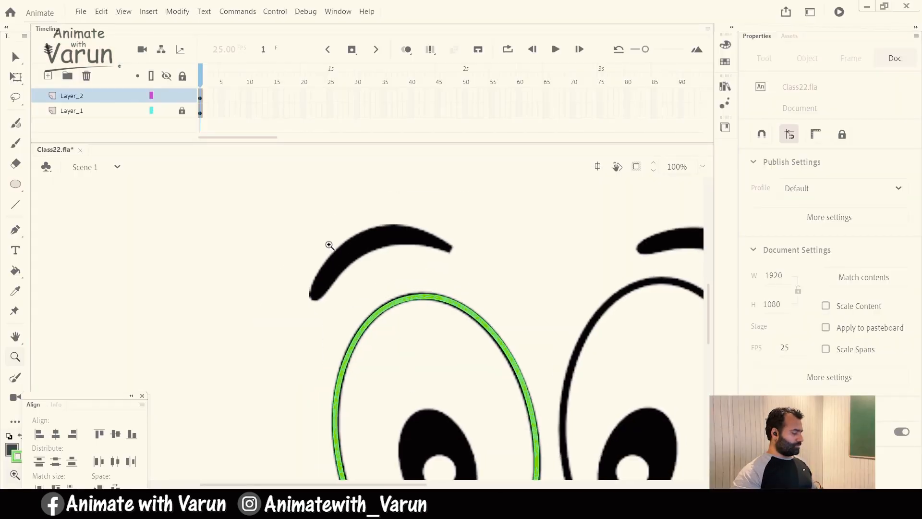
pyautogui.press('y')
pyautogui.moveTo(419, 218); pyautogui.dragTo(330, 309)
pyautogui.hotkey('ctrl', 'z')
pyautogui.moveTo(392, 259)
pyautogui.mouseDown()
pyautogui.moveTo(374, 249)
pyautogui.moveTo(356, 255)
pyautogui.mouseUp()
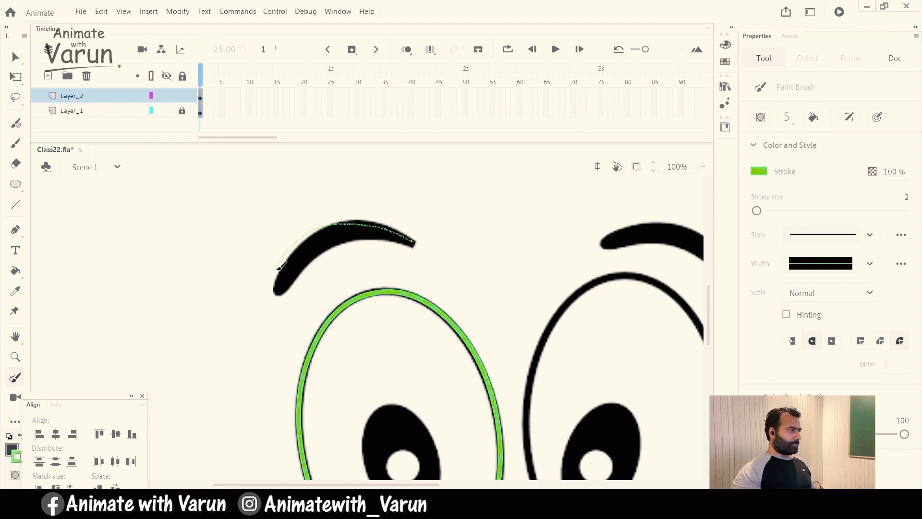
pyautogui.moveTo(277, 295); pyautogui.dragTo(283, 296)
# Adjust the top anchor point and its curve handle so the traced line follows the left eyebrow's upper edge.
pyautogui.press('a')
pyautogui.hotkey('ctrl', '=')
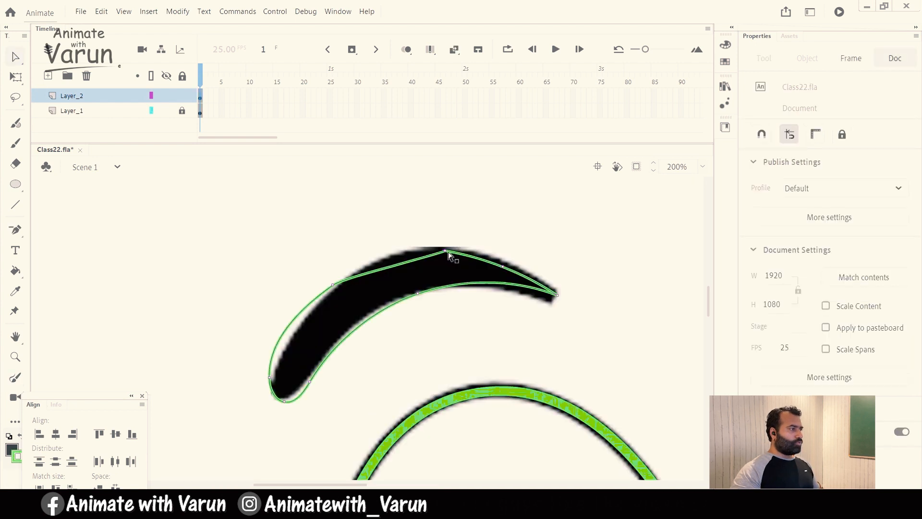
pyautogui.moveTo(439, 255)
pyautogui.mouseDown()
pyautogui.moveTo(399, 228)
pyautogui.moveTo(406, 249)
pyautogui.moveTo(450, 241)
pyautogui.moveTo(451, 253)
pyautogui.mouseUp()
pyautogui.press('space')
pyautogui.moveTo(520, 277); pyautogui.dragTo(505, 236)
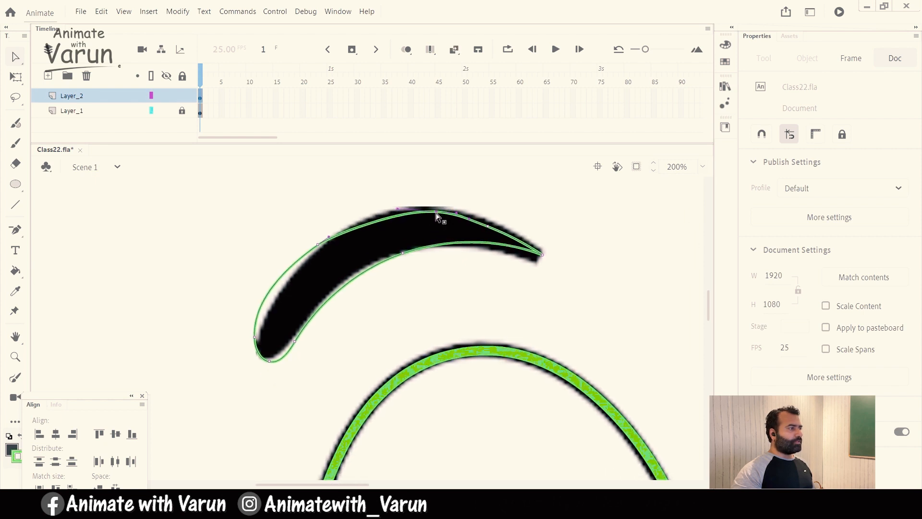
pyautogui.moveTo(436, 212); pyautogui.dragTo(432, 210)
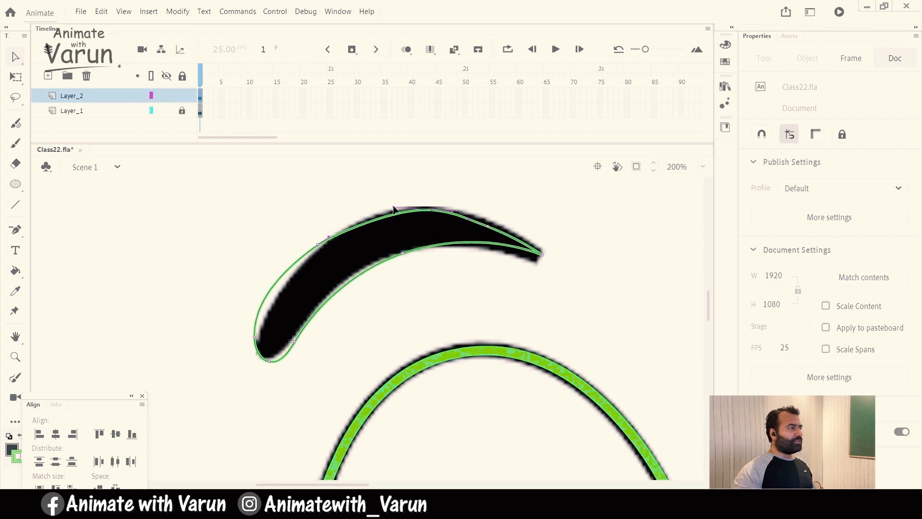
pyautogui.moveTo(367, 206); pyautogui.dragTo(368, 209)
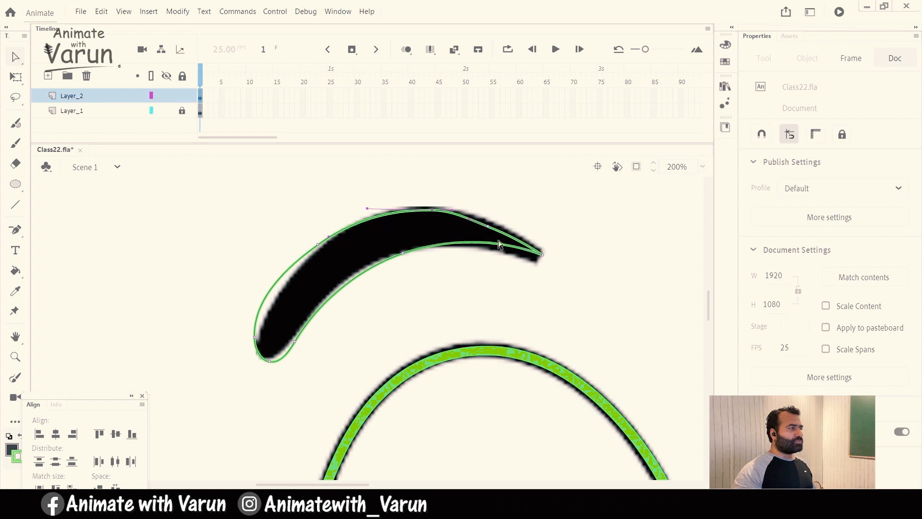
# Remove the extra anchor point near the left eyebrow's inner tip and reshape the curve there to follow the upper edge.
pyautogui.press('p')
pyautogui.click(488, 226)
pyautogui.press('a')
pyautogui.moveTo(556, 247); pyautogui.dragTo(517, 225)
pyautogui.press('v')
pyautogui.moveTo(351, 309); pyautogui.dragTo(380, 281)
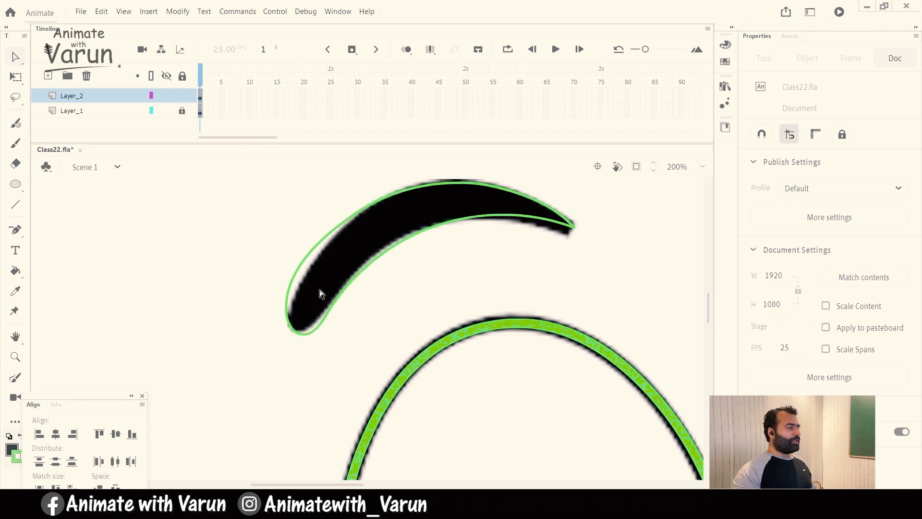
# Draw an upright oval over the left eye's pupil and delete its fill, keeping only the green outline.
pyautogui.hotkey('ctrl', '-')
pyautogui.press('k')
pyautogui.moveTo(505, 270); pyautogui.dragTo(424, 274)
pyautogui.hotkey('ctrl', '-')
pyautogui.press('v')
pyautogui.moveTo(360, 388); pyautogui.dragTo(411, 295)
pyautogui.hotkey('ctrl', '=')
pyautogui.moveTo(363, 328); pyautogui.dragTo(435, 281)
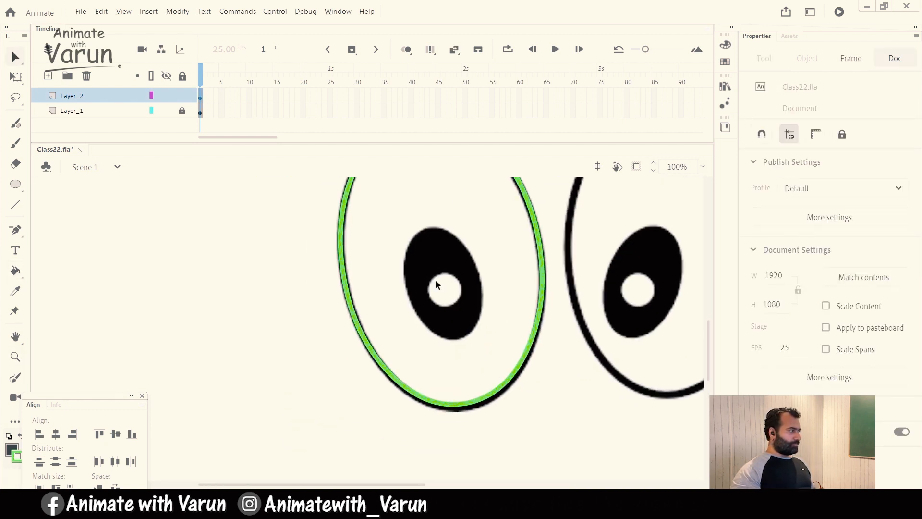
pyautogui.click(16, 185)
pyautogui.moveTo(413, 223); pyautogui.dragTo(484, 336)
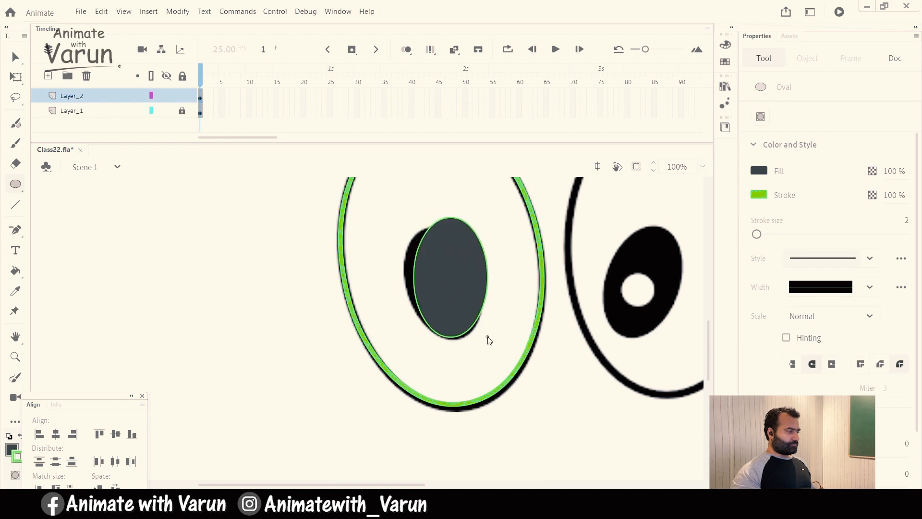
pyautogui.press('v')
pyautogui.click(474, 312)
pyautogui.press('Delete')
# Move and rotate the green oval outline to fit the tilted pupil of the left eye.
pyautogui.click(484, 309)
pyautogui.moveTo(485, 313); pyautogui.dragTo(480, 319)
pyautogui.press('q')
pyautogui.moveTo(491, 234); pyautogui.dragTo(464, 215)
pyautogui.click(483, 228)
pyautogui.press('v')
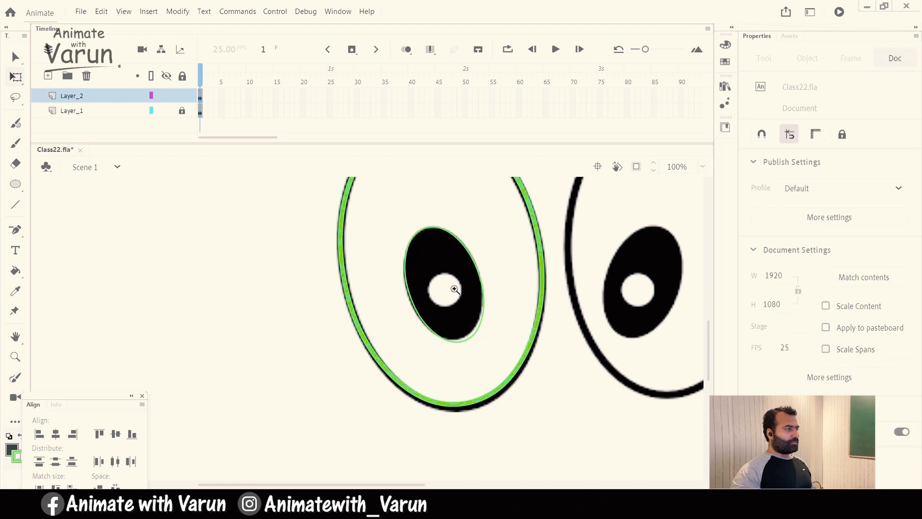
pyautogui.keyDown('ctrl'); pyautogui.click(454, 294); pyautogui.keyUp('ctrl')
pyautogui.moveTo(457, 292); pyautogui.dragTo(516, 258)
pyautogui.click(14, 185)
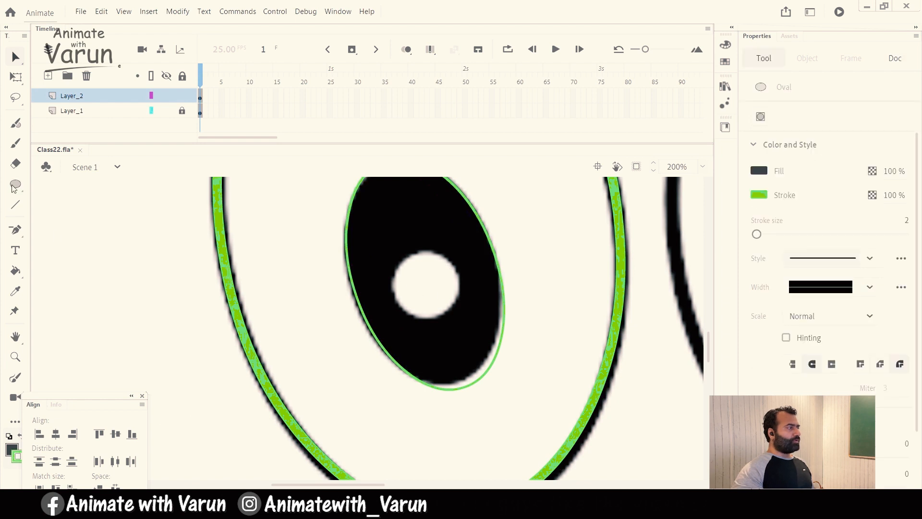
pyautogui.moveTo(396, 254); pyautogui.dragTo(465, 315)
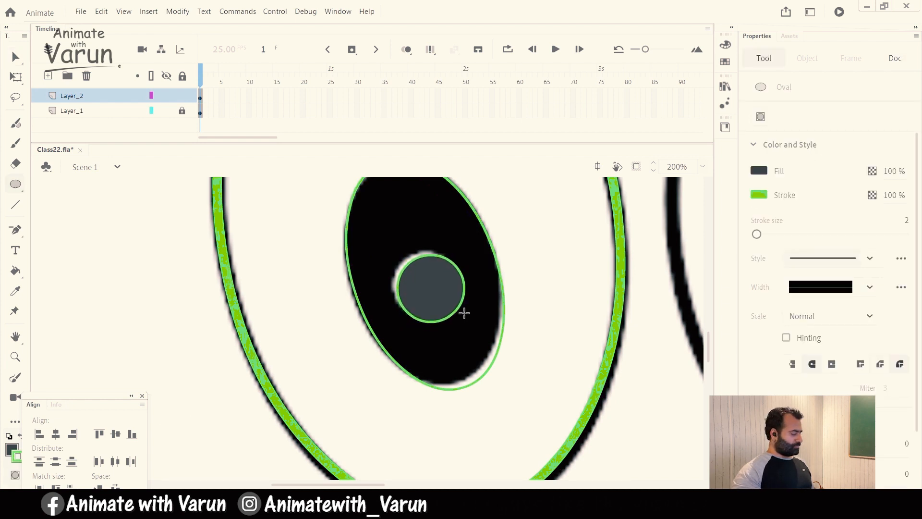
pyautogui.press('v')
pyautogui.click(444, 289)
pyautogui.hotkey('ctrl', 'z')
pyautogui.hotkey('ctrl', 'z')
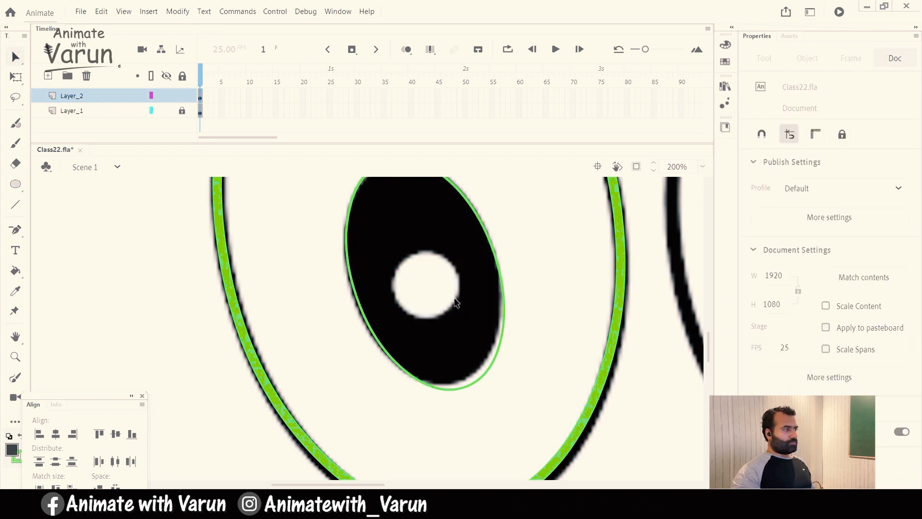
# Draw a circle over the white highlight in the left pupil and delete its fill, keeping only the green outline.
pyautogui.click(15, 185)
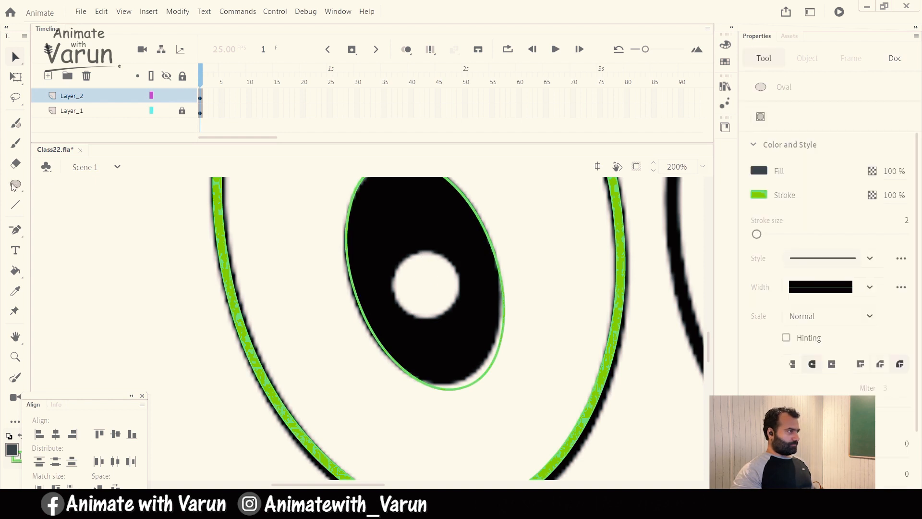
pyautogui.moveTo(391, 253); pyautogui.dragTo(460, 311)
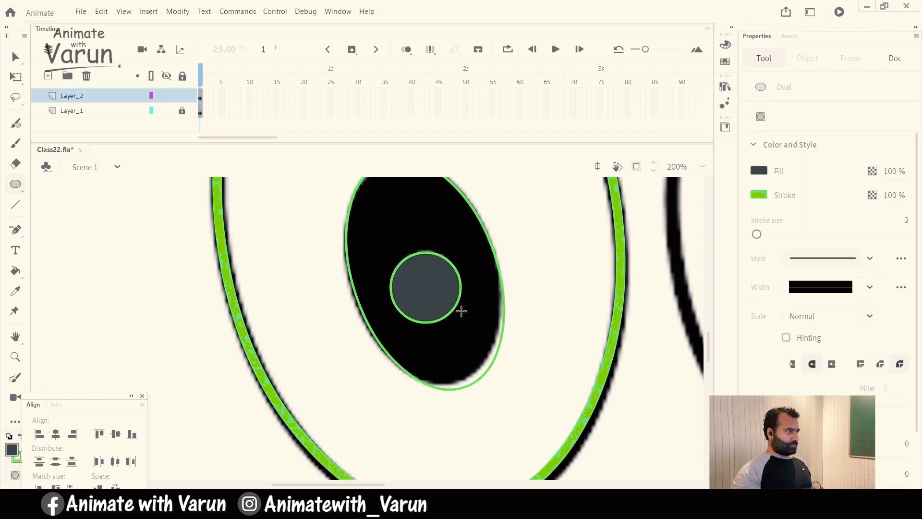
pyautogui.press('v')
pyautogui.click(432, 288)
pyautogui.press('Delete')
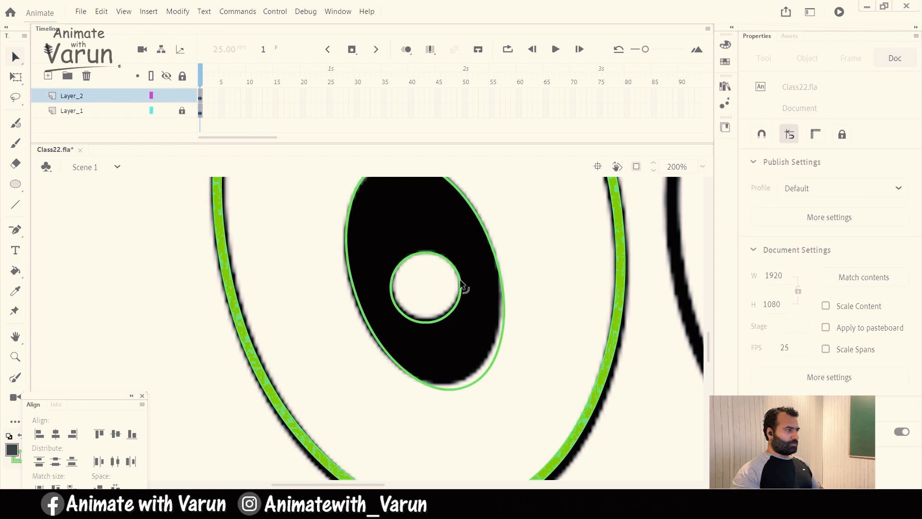
# Nudge the green highlight circle upward to match the white spot in the left pupil.
pyautogui.click(460, 284)
pyautogui.press('Up')
pyautogui.press('Up')
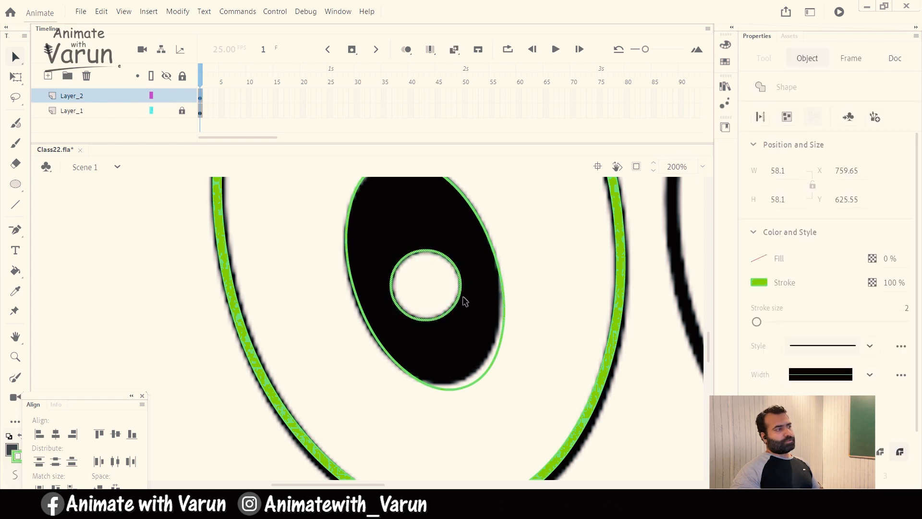
# Fill the left pupil with black and its highlight circle with white, removing their green outlines.
pyautogui.press('k')
pyautogui.click(759, 282)
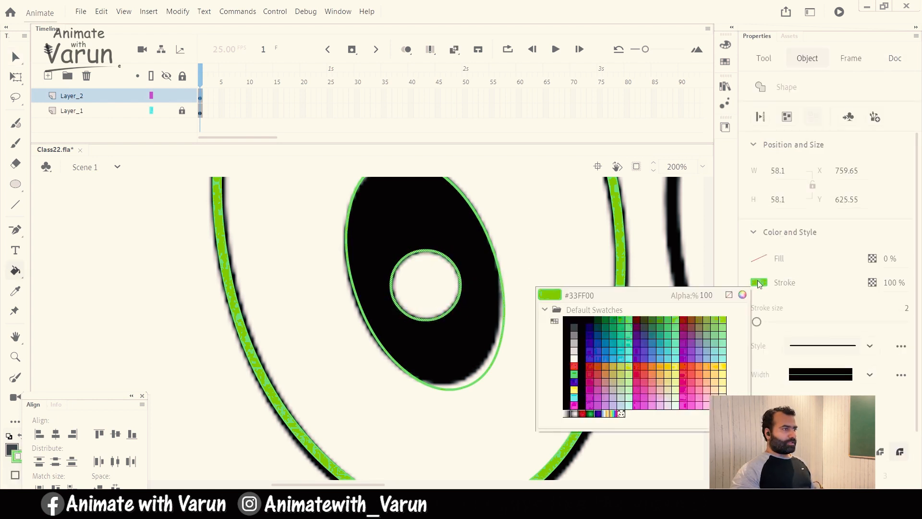
pyautogui.click(756, 260)
pyautogui.click(759, 259)
pyautogui.click(567, 299)
pyautogui.click(456, 263)
pyautogui.moveTo(476, 271); pyautogui.dragTo(477, 291)
pyautogui.hotkey('ctrl', '-')
pyautogui.hotkey('ctrl', '-')
pyautogui.press('v')
pyautogui.moveTo(409, 356); pyautogui.dragTo(438, 332)
# Change the stage background colour to grey.
pyautogui.moveTo(648, 272); pyautogui.dragTo(487, 313)
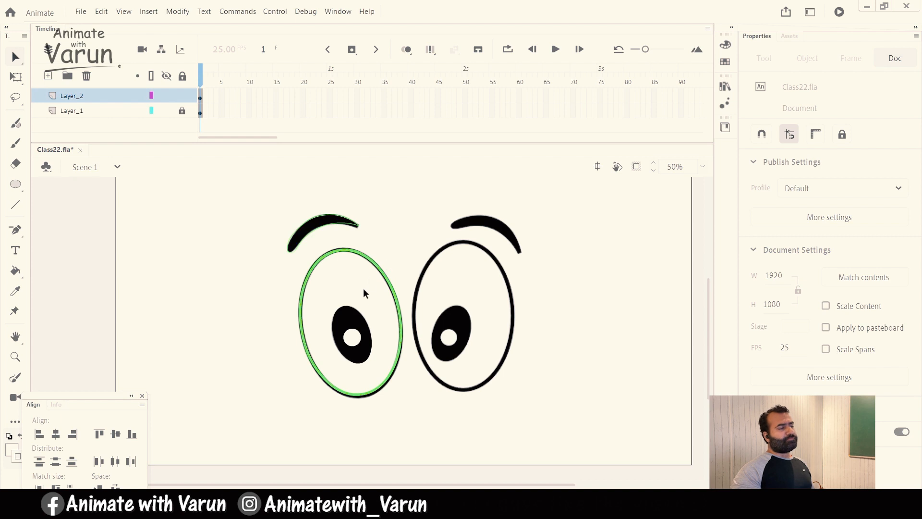
pyautogui.moveTo(647, 258); pyautogui.dragTo(602, 260)
pyautogui.click(806, 329)
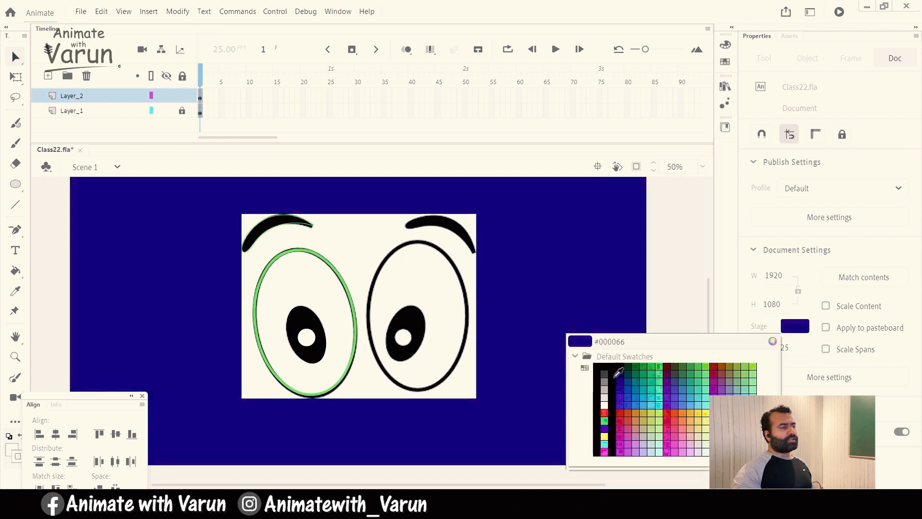
pyautogui.click(607, 380)
# Fill the inside of the left eye's outline with white using the Paint Bucket.
pyautogui.press('z')
pyautogui.click(260, 327)
pyautogui.moveTo(515, 356); pyautogui.dragTo(467, 339)
pyautogui.keyDown('alt'); pyautogui.click(461, 310); pyautogui.keyUp('alt')
pyautogui.moveTo(408, 335)
pyautogui.mouseDown()
pyautogui.moveTo(461, 321)
pyautogui.moveTo(417, 339)
pyautogui.moveTo(487, 291)
pyautogui.mouseUp()
pyautogui.click(419, 312)
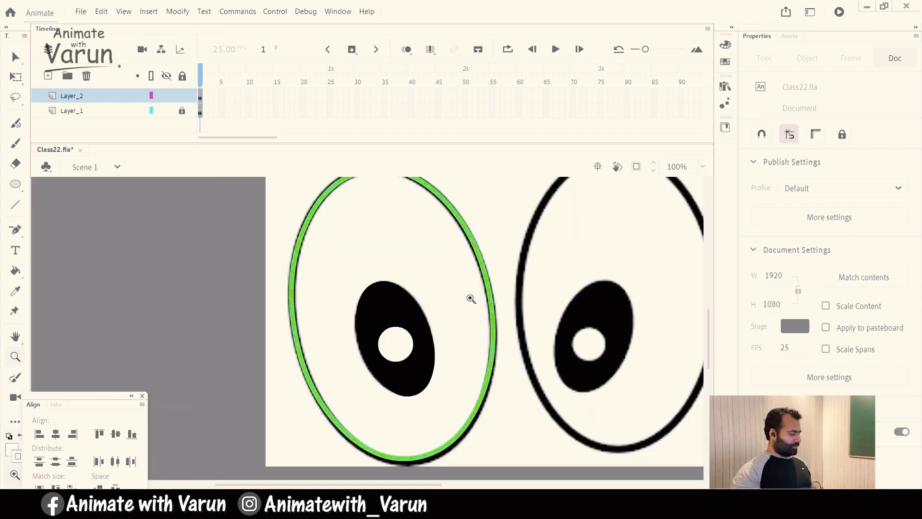
pyautogui.press('k')
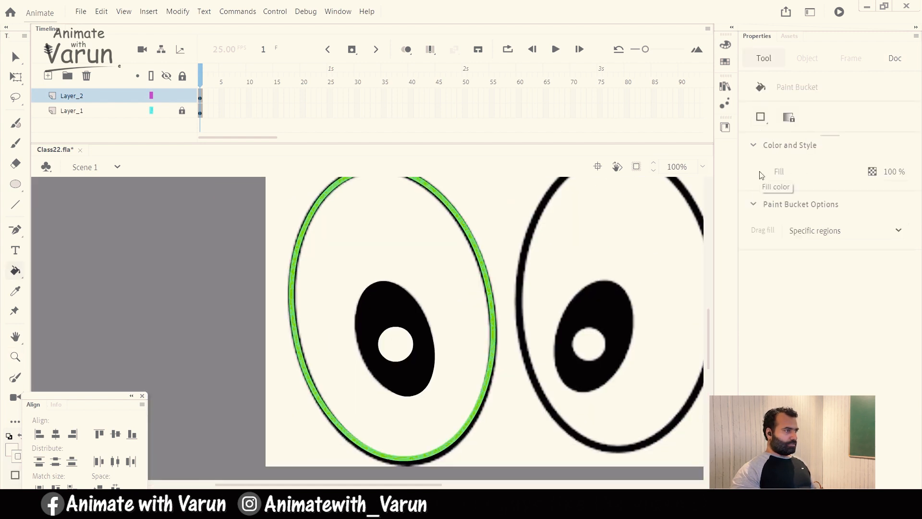
pyautogui.moveTo(452, 276); pyautogui.dragTo(457, 304)
# Change the left eye outline's stroke colour from green to black.
pyautogui.press('v')
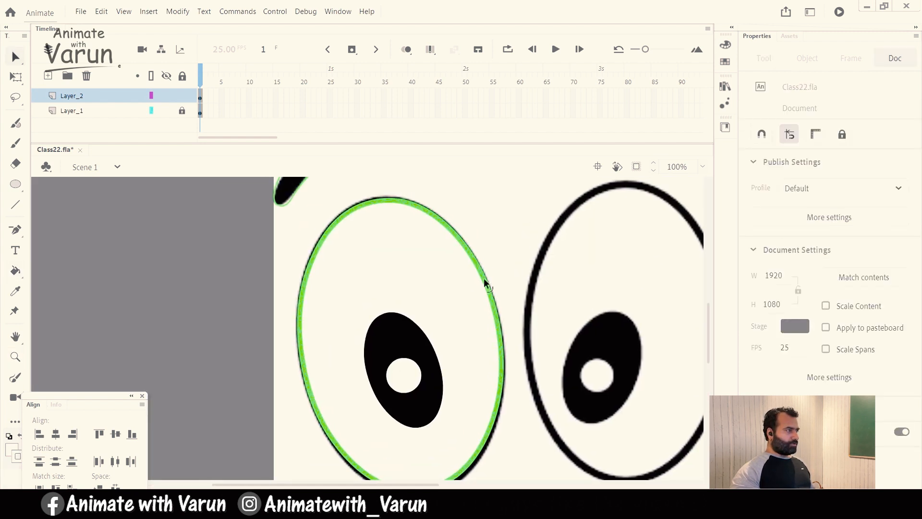
pyautogui.click(484, 279)
pyautogui.click(759, 258)
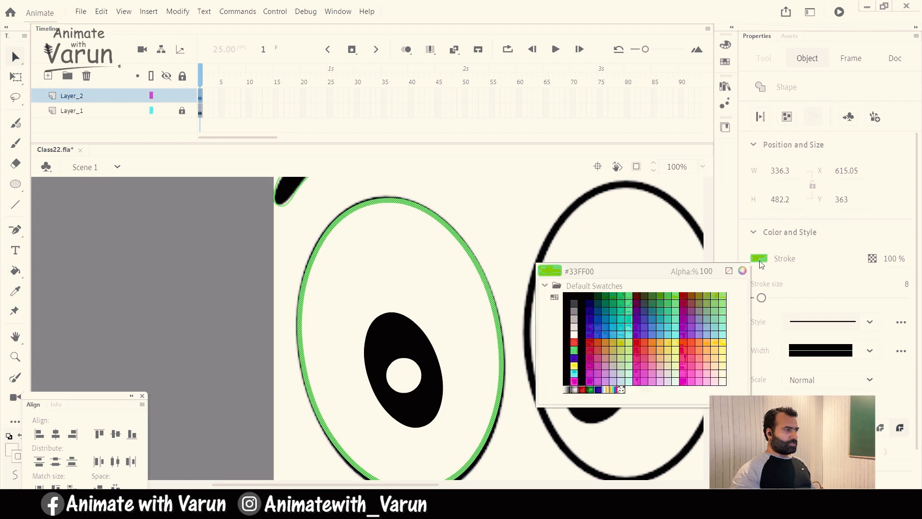
pyautogui.click(567, 294)
pyautogui.hotkey('ctrl', '-')
pyautogui.click(491, 331)
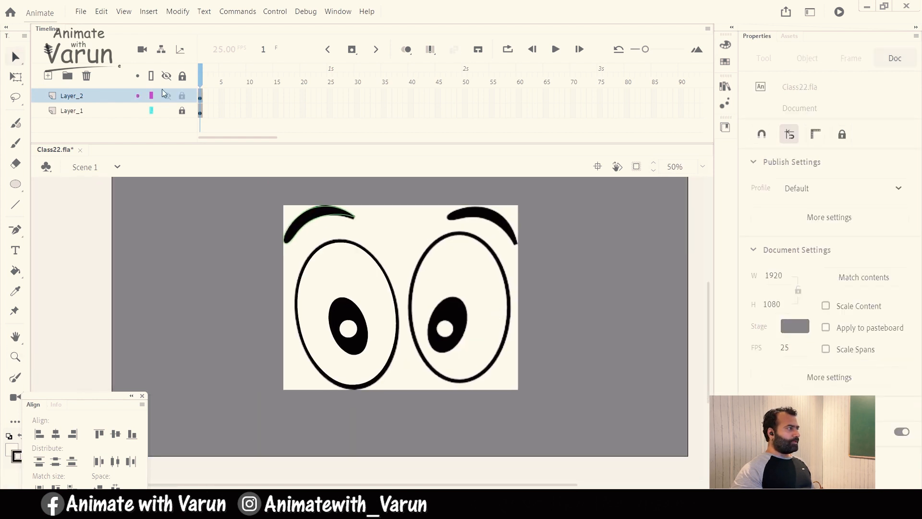
# Hide Layer_1 so that only the traced eye and eyebrow are shown.
pyautogui.click(166, 111)
pyautogui.moveTo(508, 386); pyautogui.dragTo(327, 225)
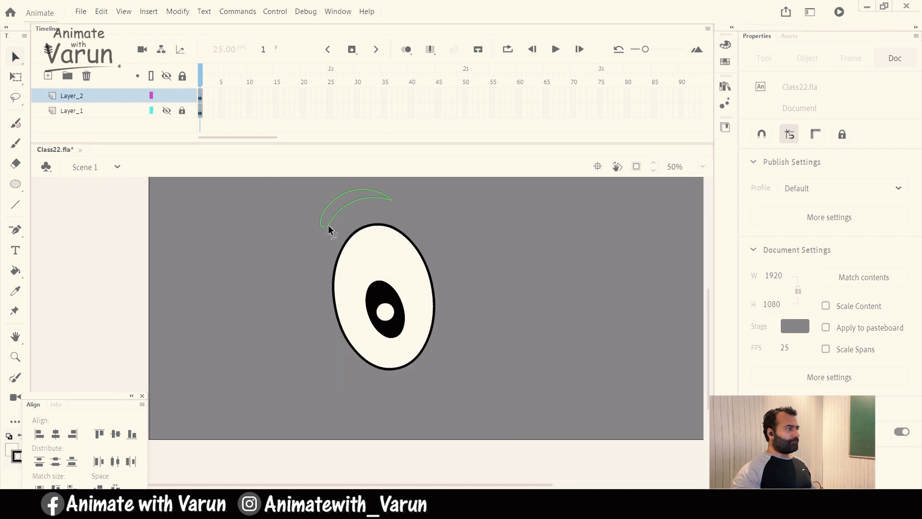
pyautogui.doubleClick(407, 267)
pyautogui.press('Escape')
pyautogui.keyDown('ctrl'); pyautogui.click(405, 305); pyautogui.keyUp('ctrl')
pyautogui.moveTo(386, 361); pyautogui.dragTo(435, 321)
pyautogui.keyDown('ctrl'); pyautogui.click(422, 303); pyautogui.keyUp('ctrl')
# Examine the left eye's filled pupil, highlight and black outline up close.
pyautogui.press('v')
pyautogui.click(431, 352)
pyautogui.moveTo(809, 283); pyautogui.dragTo(711, 312)
pyautogui.moveTo(596, 339); pyautogui.dragTo(485, 331)
pyautogui.hotkey('ctrl', 'z')
pyautogui.click(534, 326)
pyautogui.press('z')
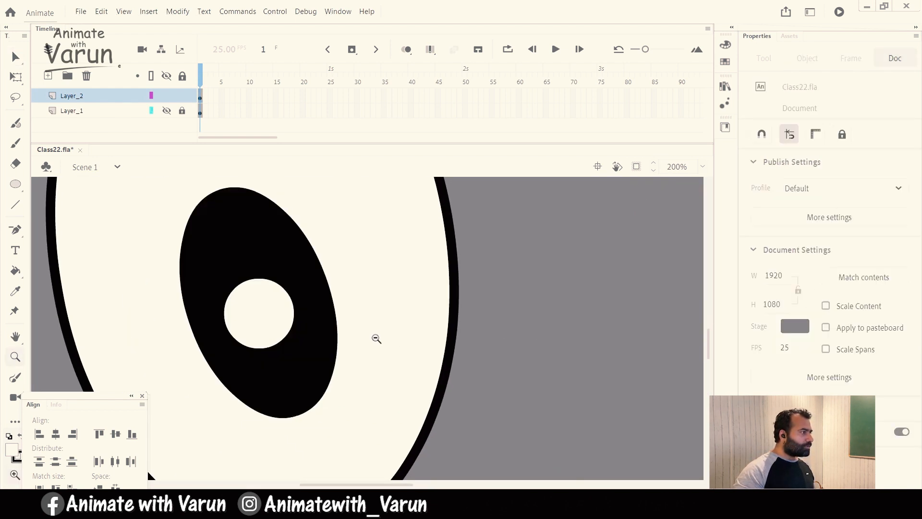
pyautogui.keyDown('alt'); pyautogui.click(380, 336); pyautogui.keyUp('alt')
pyautogui.keyDown('alt'); pyautogui.click(368, 334); pyautogui.keyUp('alt')
pyautogui.press('v')
pyautogui.moveTo(337, 253); pyautogui.dragTo(447, 270)
pyautogui.press('z')
pyautogui.click(484, 297)
pyautogui.moveTo(383, 278); pyautogui.dragTo(474, 227)
pyautogui.keyDown('alt'); pyautogui.click(463, 288); pyautogui.keyUp('alt')
# Select the entire left eye with the Lasso tool and group its parts.
pyautogui.moveTo(391, 371); pyautogui.dragTo(436, 329)
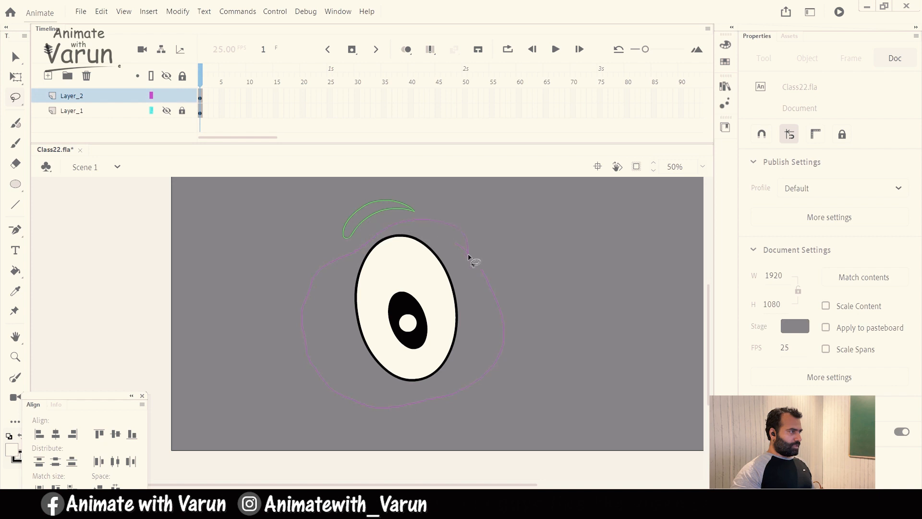
pyautogui.moveTo(468, 252); pyautogui.dragTo(469, 253)
pyautogui.hotkey('ctrl', 'g')
# Fill the left eyebrow outline with the Paint Bucket and set its fill colour to black, #000000.
pyautogui.press('z')
pyautogui.click(381, 238)
pyautogui.moveTo(392, 371); pyautogui.dragTo(435, 313)
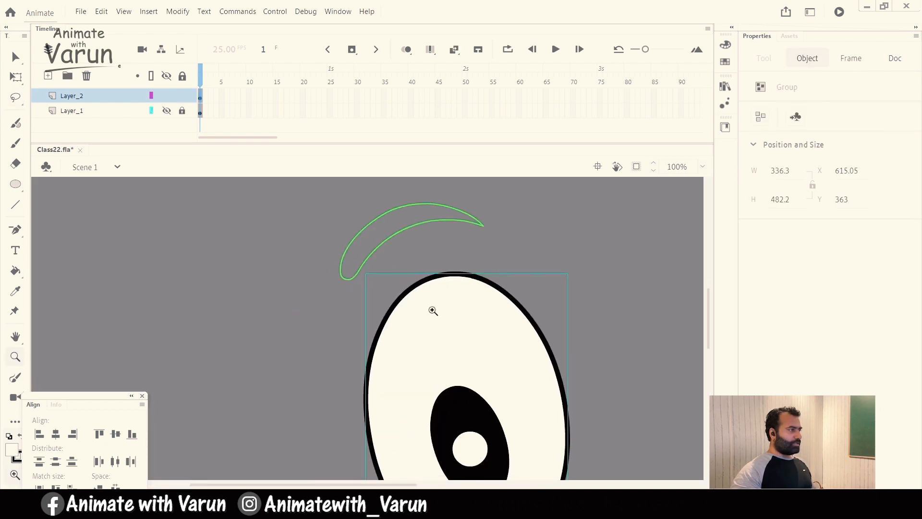
pyautogui.click(435, 313)
pyautogui.press('k')
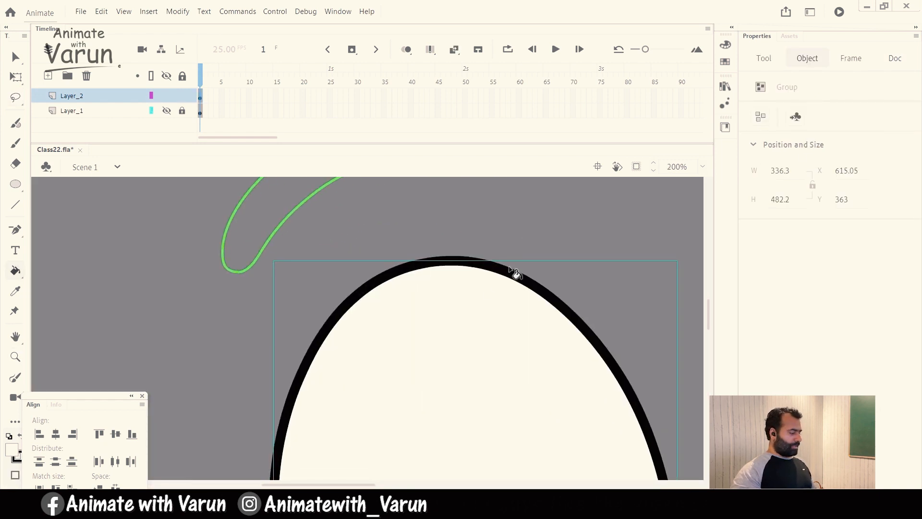
pyautogui.click(259, 215)
pyautogui.moveTo(336, 217); pyautogui.dragTo(375, 267)
pyautogui.press('v')
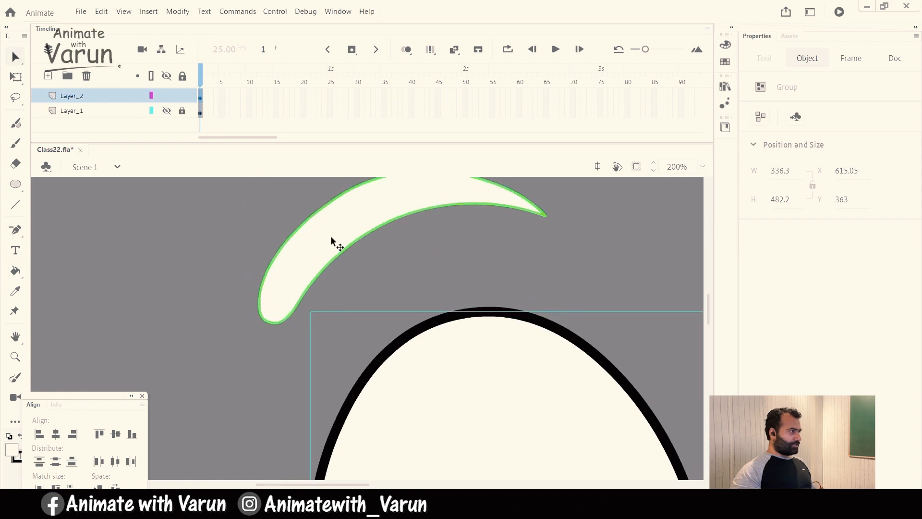
pyautogui.click(331, 238)
pyautogui.click(762, 260)
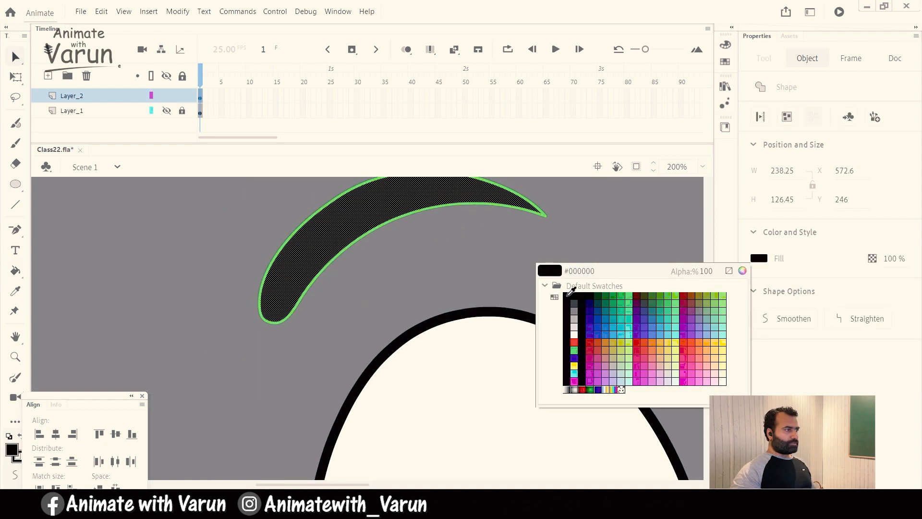
pyautogui.click(570, 291)
pyautogui.click(600, 231)
# Delete the green outline around the left eyebrow and group the black shape.
pyautogui.doubleClick(537, 213)
pyautogui.press('Delete')
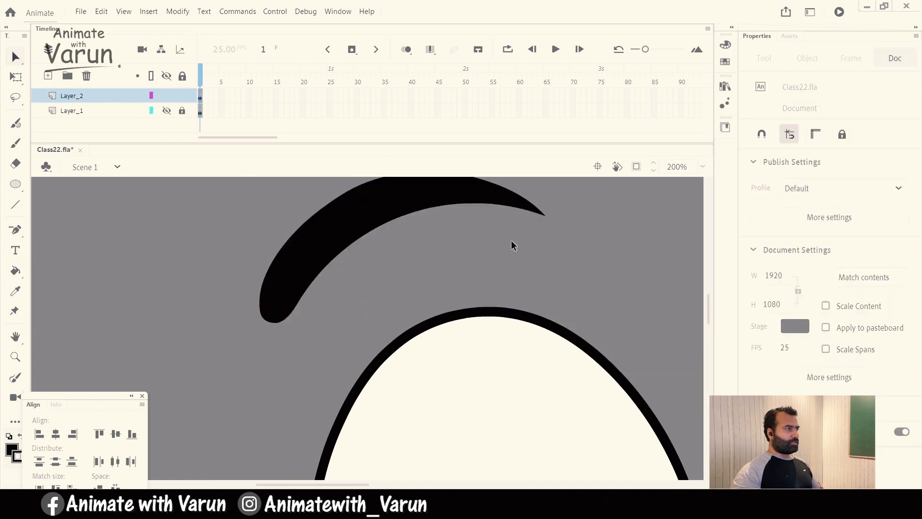
pyautogui.keyDown('alt'); pyautogui.click(495, 269); pyautogui.keyUp('alt')
pyautogui.moveTo(427, 404); pyautogui.dragTo(494, 279)
pyautogui.moveTo(432, 225); pyautogui.dragTo(484, 333)
# Move the eye and eyebrow groups aside from the source image in turn, undoing each move.
pyautogui.moveTo(454, 322); pyautogui.dragTo(243, 319)
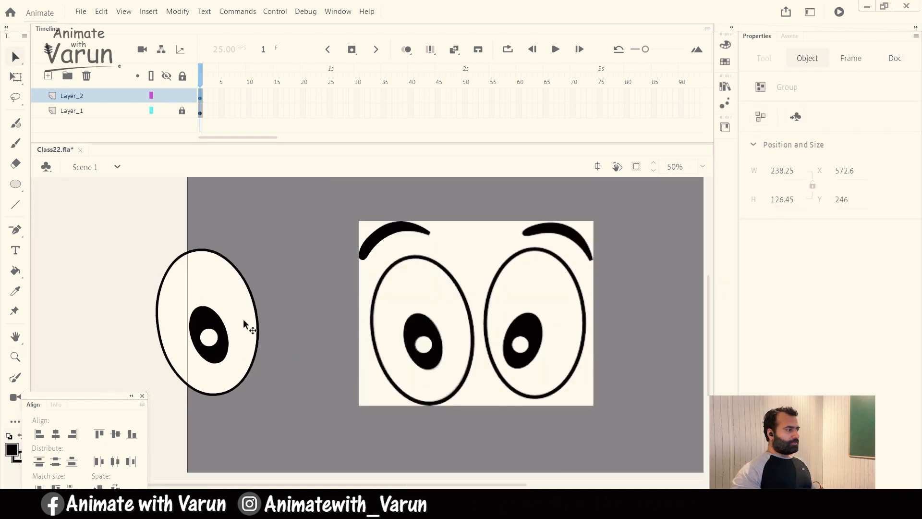
pyautogui.hotkey('ctrl', 'z')
pyautogui.moveTo(408, 227); pyautogui.dragTo(275, 233)
pyautogui.hotkey('ctrl', 'z')
# Select the left eye and eyebrow groups and place a copy of both just right of the source image.
pyautogui.moveTo(454, 282); pyautogui.dragTo(387, 302)
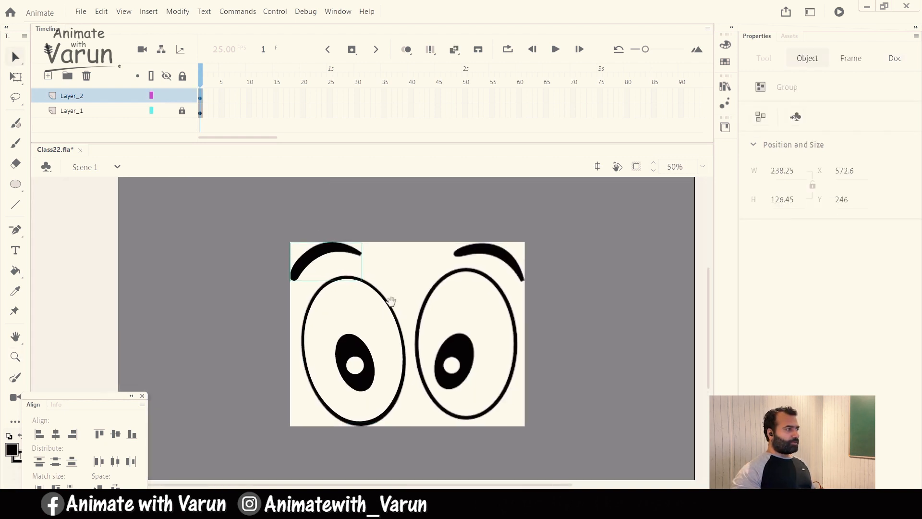
pyautogui.moveTo(371, 333); pyautogui.dragTo(429, 296)
pyautogui.moveTo(309, 232); pyautogui.dragTo(490, 394)
pyautogui.moveTo(437, 334)
pyautogui.mouseDown()
pyautogui.moveTo(661, 331)
pyautogui.moveTo(453, 338)
pyautogui.mouseUp()
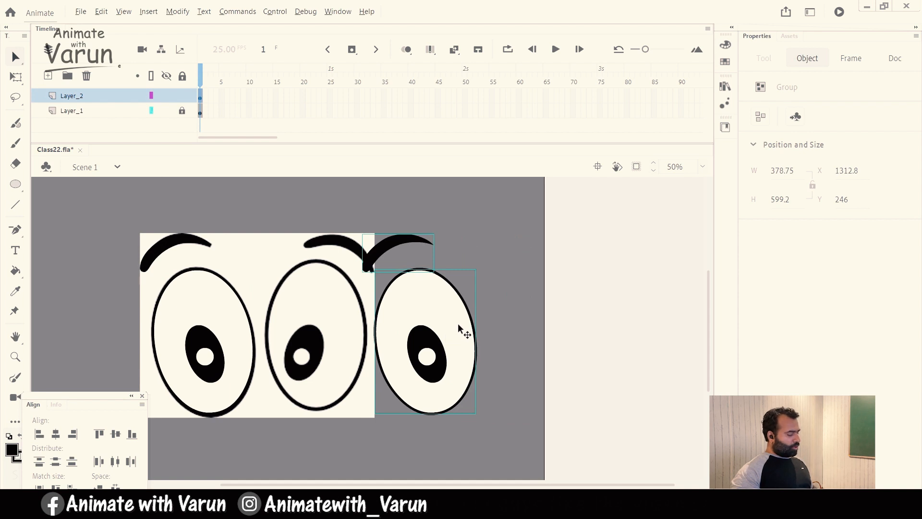
# Try flipping the copied eye and eyebrow horizontally, and undo the changes.
pyautogui.hotkey('alt', 'm')
pyautogui.press('t')
pyautogui.press('h')
pyautogui.moveTo(456, 336); pyautogui.dragTo(476, 328)
pyautogui.moveTo(441, 345); pyautogui.dragTo(546, 341)
pyautogui.hotkey('ctrl', 'z')
pyautogui.hotkey('ctrl', 'z')
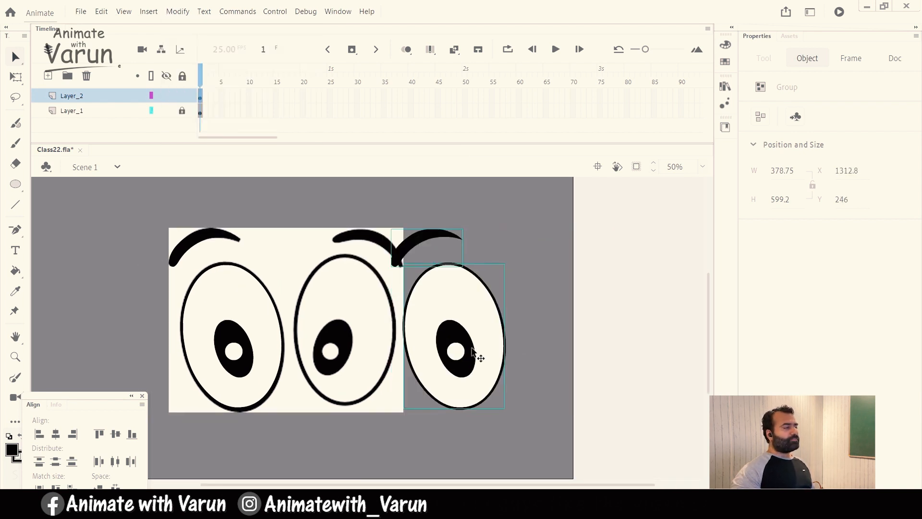
pyautogui.hotkey('alt', 'm')
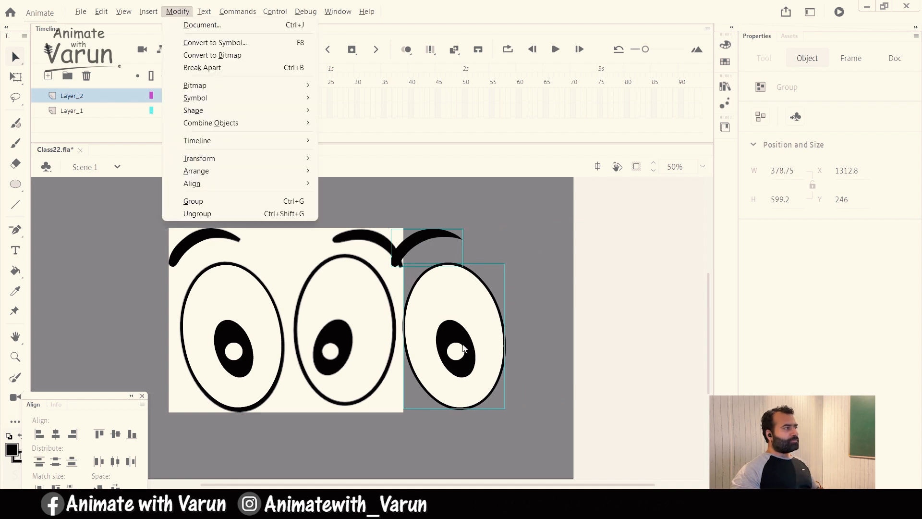
pyautogui.click(178, 12)
pyautogui.click(179, 12)
pyautogui.click(543, 290)
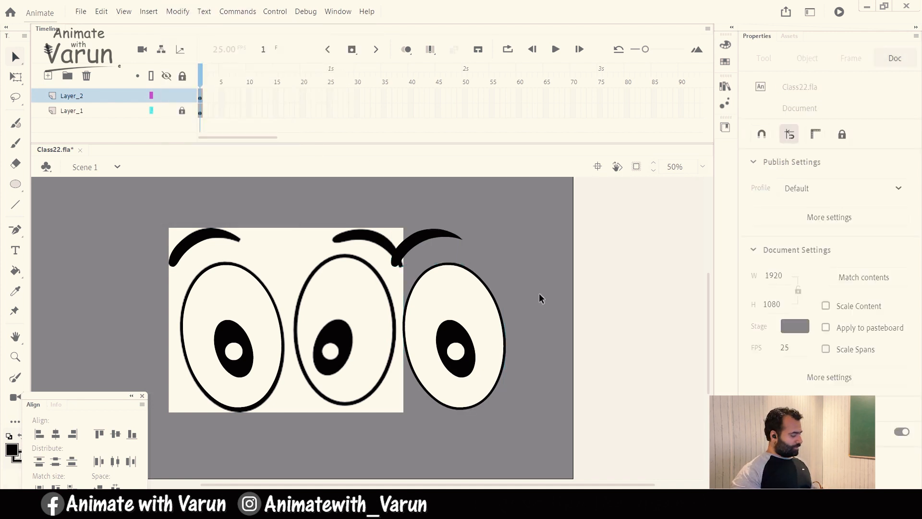
# Move the copied eyebrow up and away from the copied eye into the empty upper part of the stage.
pyautogui.moveTo(561, 208); pyautogui.dragTo(463, 354)
pyautogui.click(543, 278)
pyautogui.moveTo(415, 254); pyautogui.dragTo(513, 226)
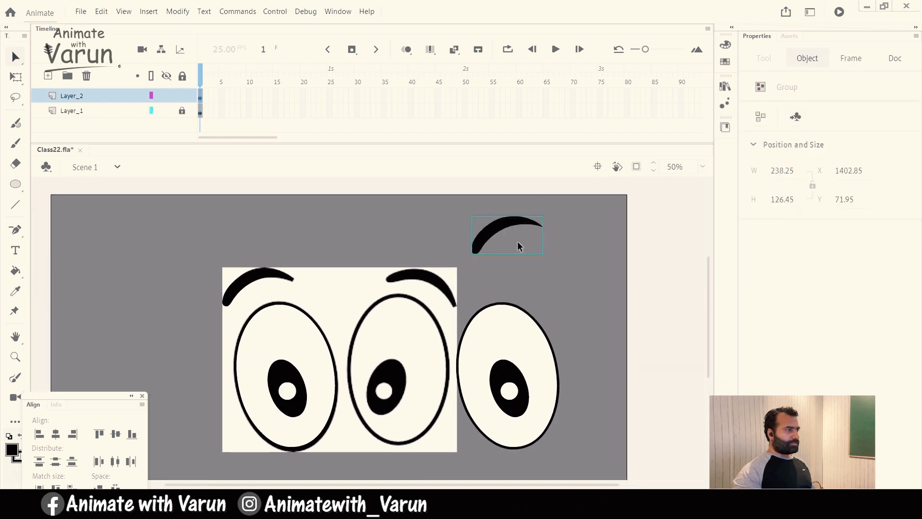
# Flip the copied eyebrow horizontally and flip it back to its original direction.
pyautogui.hotkey('alt', 'm')
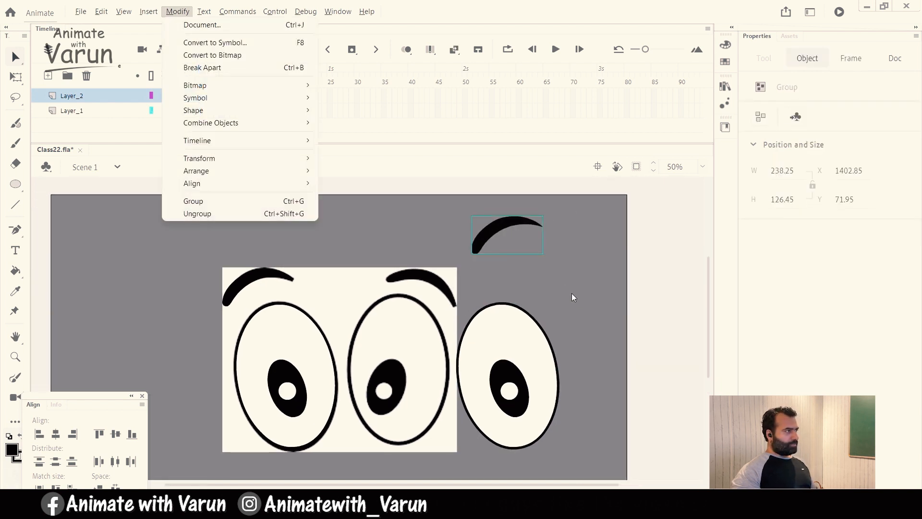
pyautogui.press('t')
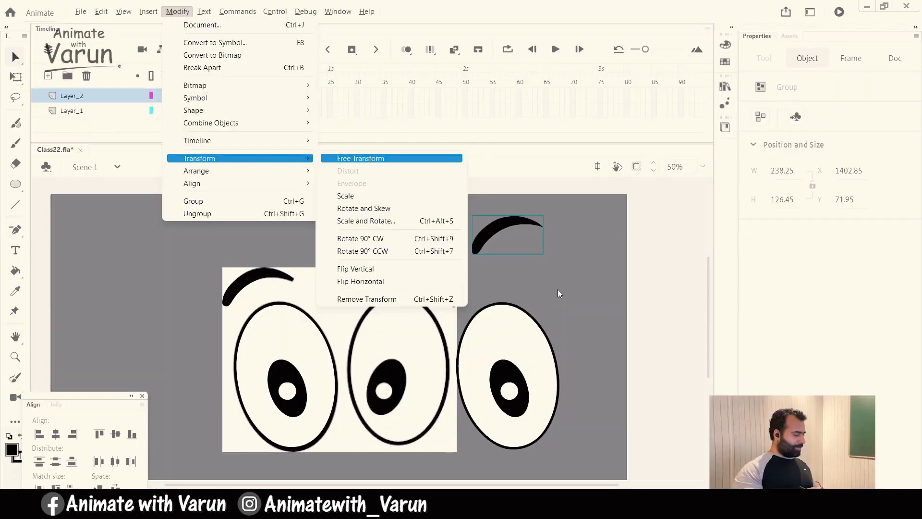
pyautogui.press('Escape')
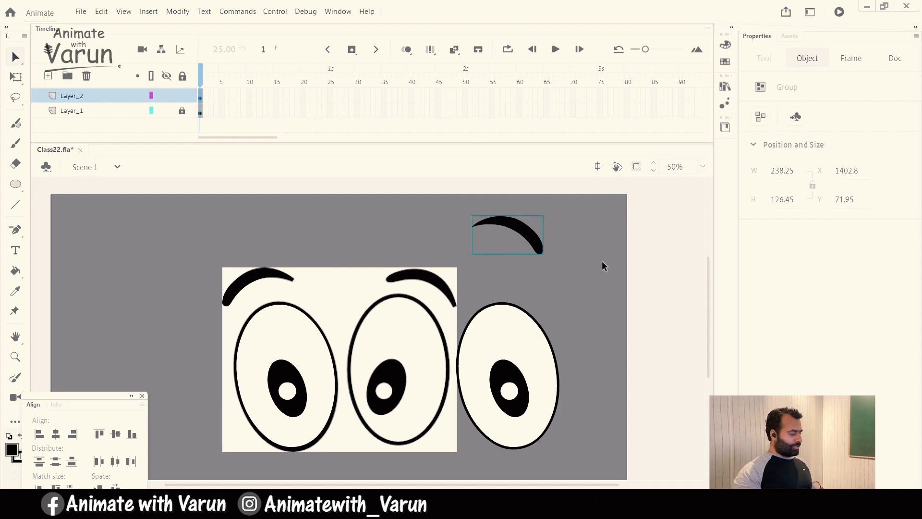
pyautogui.hotkey('alt', 'm')
pyautogui.press('t')
pyautogui.press('h')
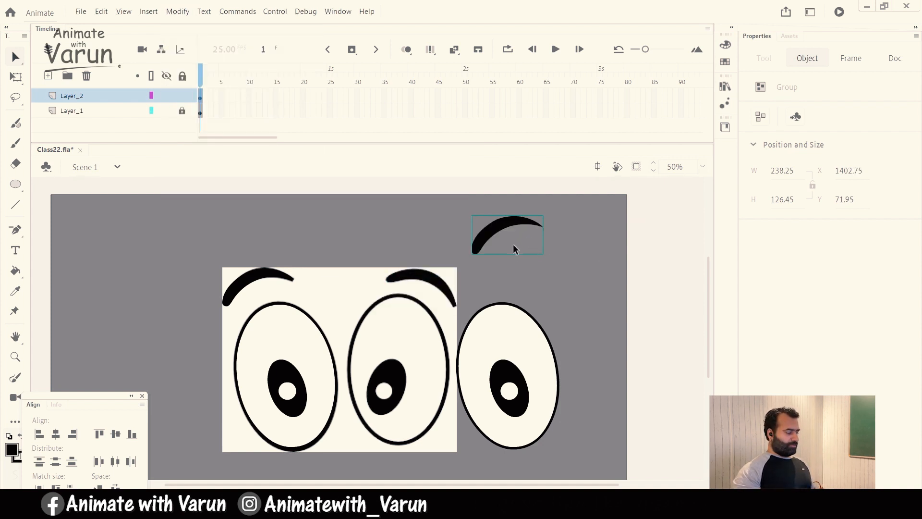
# Try flipping the copied eyebrow vertically.
pyautogui.hotkey('alt', 'm')
pyautogui.press('t')
pyautogui.press('v')
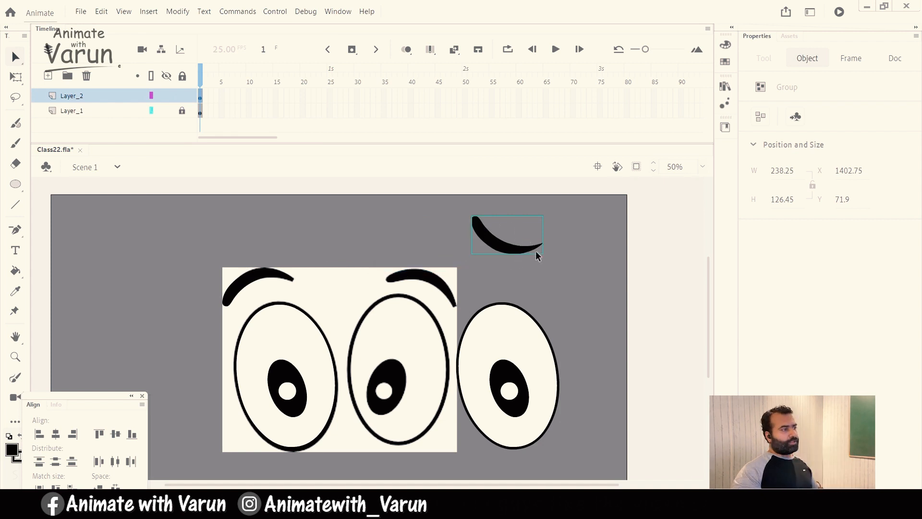
# Fit horizontally flipped copies of the eyebrow and eye over the source image's right eyebrow and right eye.
pyautogui.moveTo(571, 295); pyautogui.dragTo(537, 292)
pyautogui.moveTo(480, 246)
pyautogui.mouseDown()
pyautogui.moveTo(506, 264)
pyautogui.moveTo(487, 261)
pyautogui.mouseUp()
pyautogui.moveTo(505, 290); pyautogui.dragTo(518, 259)
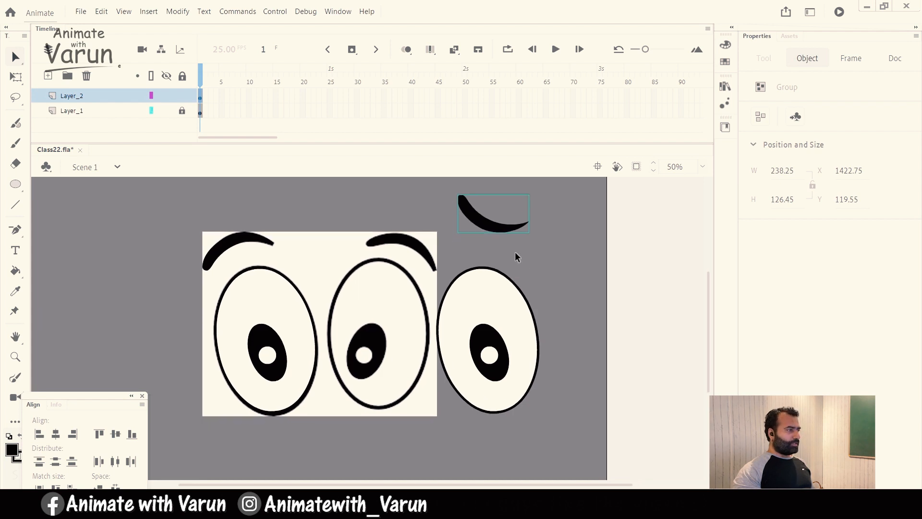
pyautogui.moveTo(512, 269); pyautogui.dragTo(504, 238)
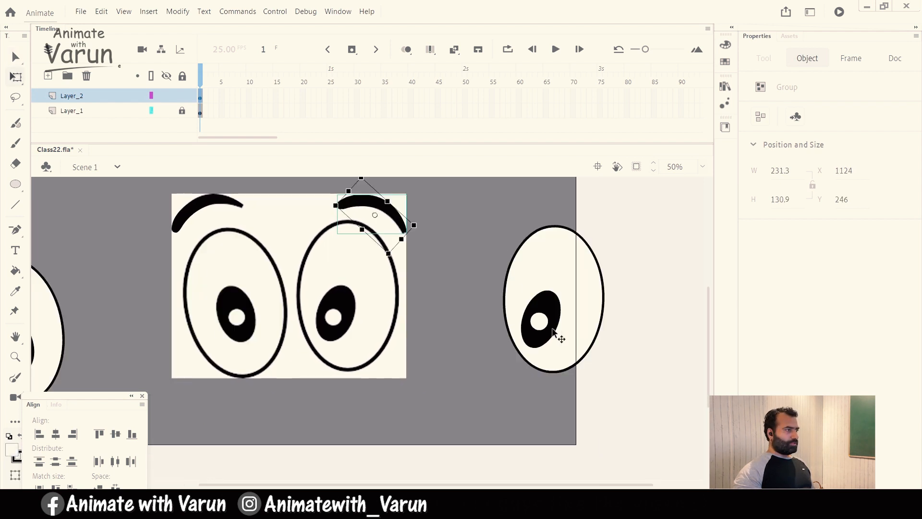
pyautogui.moveTo(559, 319); pyautogui.dragTo(360, 324)
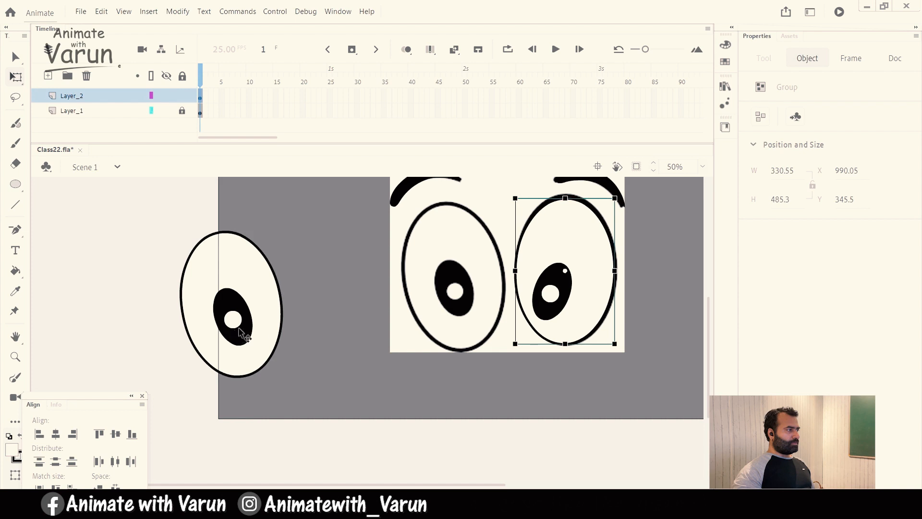
# Move the original left eye group back over the source image's left eye and nudge it down to align.
pyautogui.moveTo(243, 330); pyautogui.dragTo(456, 314)
pyautogui.press('Down')
pyautogui.press('Down')
pyautogui.press('Down')
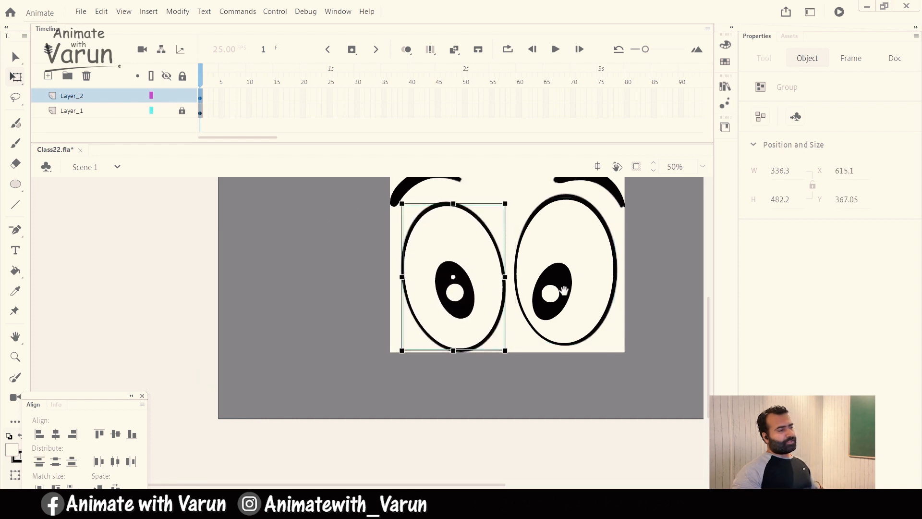
# Select both traced eyes and eyebrows together and move them to the right, clear of the source image.
pyautogui.moveTo(547, 303); pyautogui.dragTo(511, 336)
pyautogui.press('v')
pyautogui.hotkey('ctrl', '-')
pyautogui.moveTo(471, 288); pyautogui.dragTo(322, 370)
pyautogui.moveTo(381, 328); pyautogui.dragTo(544, 328)
pyautogui.hscroll(2, 453, 350)
pyautogui.click(436, 394)
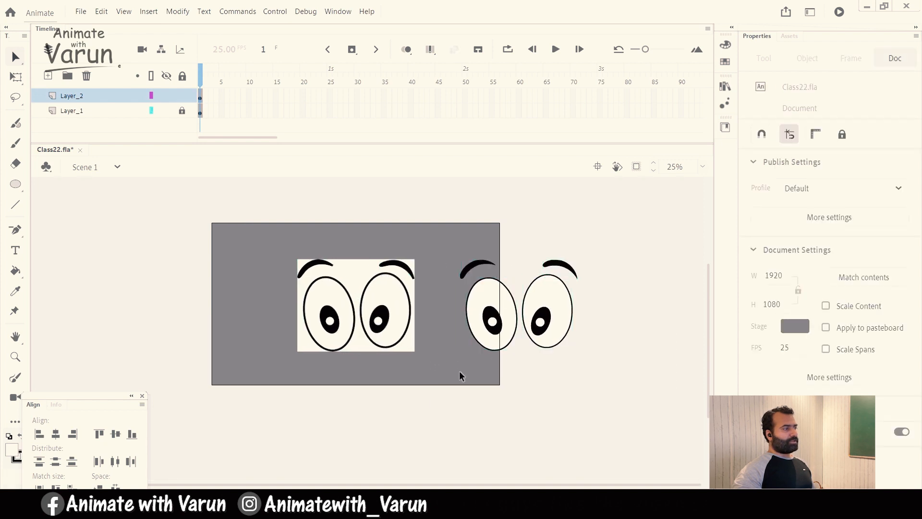
# Delete Layer_1 together with the source image.
pyautogui.click(159, 112)
pyautogui.click(86, 76)
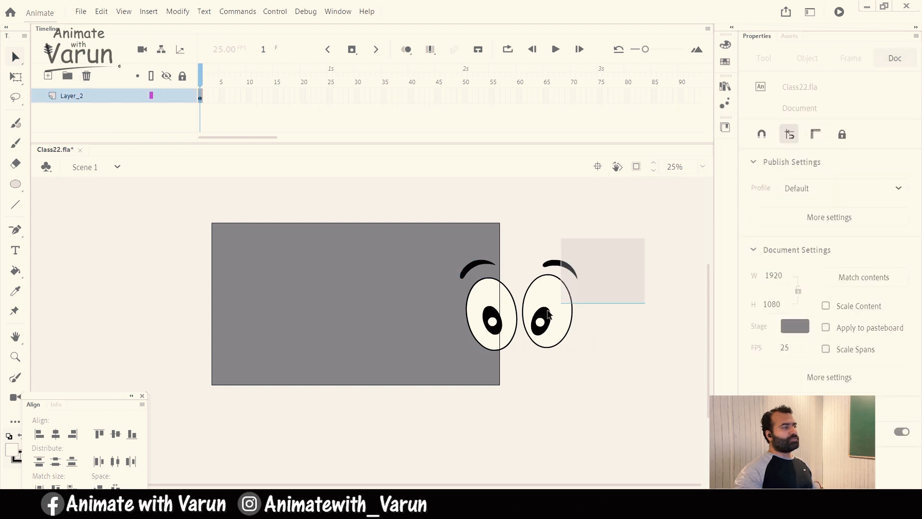
# Move all the traced eyes and eyebrows together onto the middle of the stage.
pyautogui.hotkey('ctrl', 'a')
pyautogui.moveTo(560, 325); pyautogui.dragTo(431, 320)
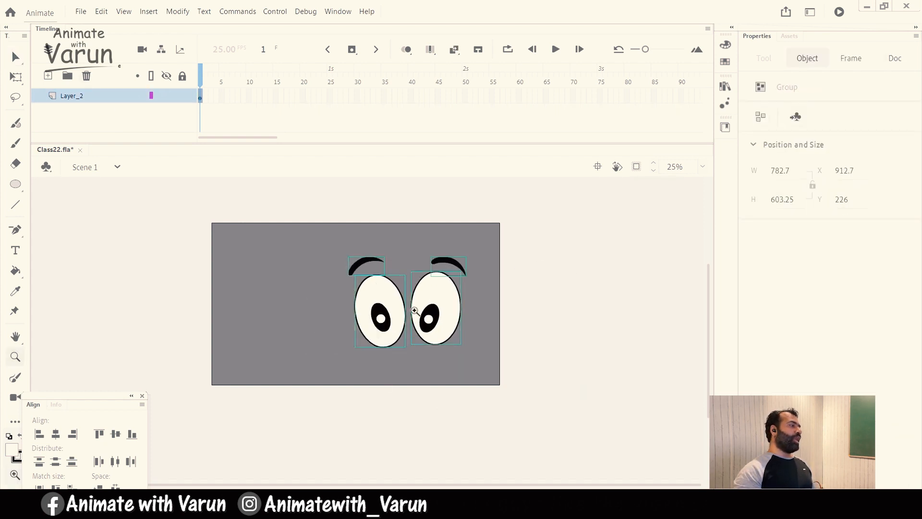
pyautogui.keyDown('ctrl'); pyautogui.click(404, 314); pyautogui.keyUp('ctrl')
pyautogui.keyDown('ctrl'); pyautogui.keyDown('alt'); pyautogui.click(365, 322); pyautogui.keyUp('alt'); pyautogui.keyUp('ctrl')
pyautogui.moveTo(350, 365); pyautogui.dragTo(376, 349)
# Convert the two eyes and both eyebrows together into a graphic symbol named eyes.
pyautogui.press('F8')
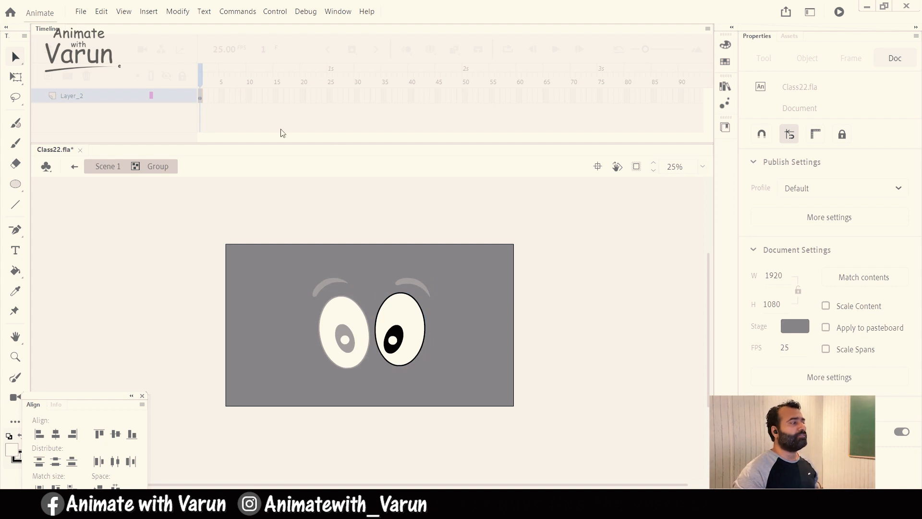
pyautogui.doubleClick(497, 300)
pyautogui.moveTo(476, 274); pyautogui.dragTo(307, 403)
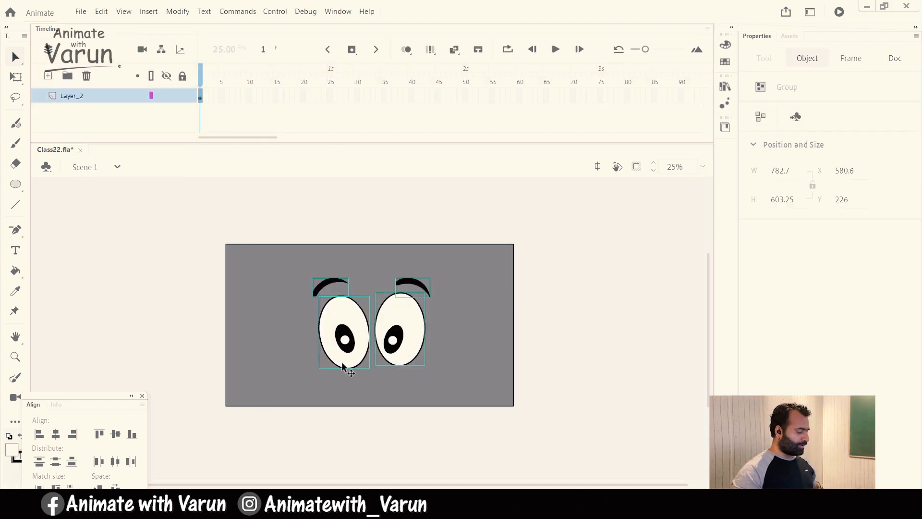
pyautogui.press('F8')
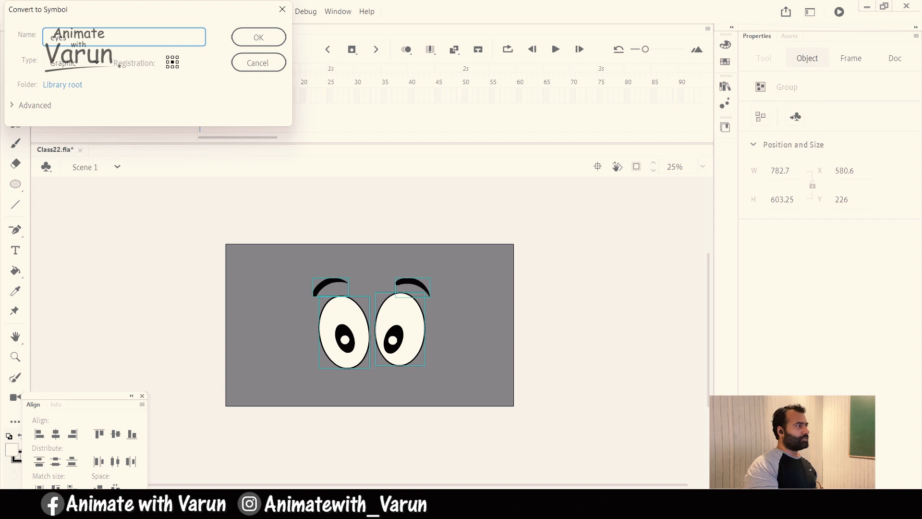
pyautogui.press('Return')
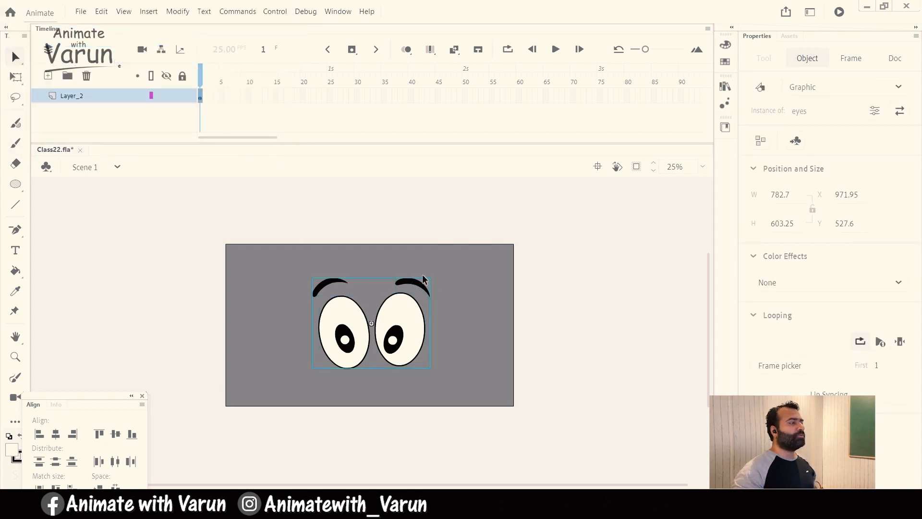
# Open the eyes symbol, examine the eye and eyebrow groups inside it, and return to Scene 1.
pyautogui.doubleClick(413, 318)
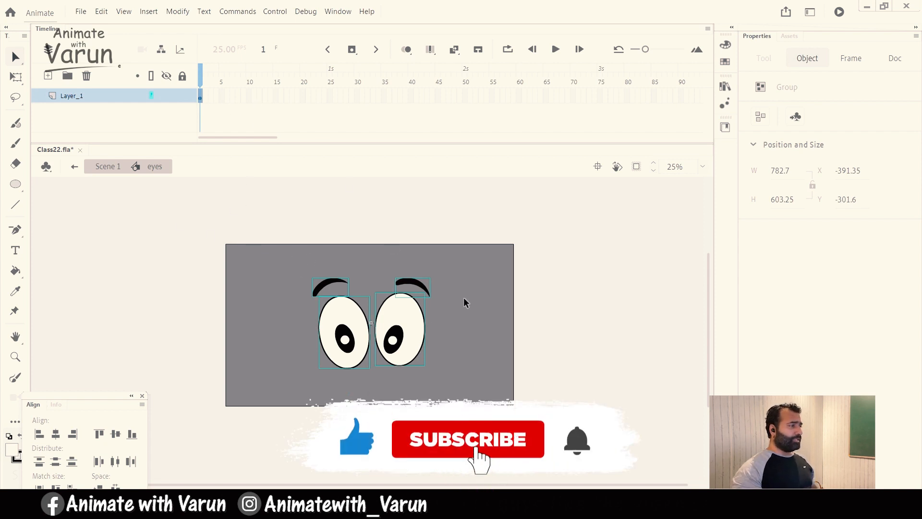
pyautogui.click(455, 323)
pyautogui.hotkey('ctrl', '=')
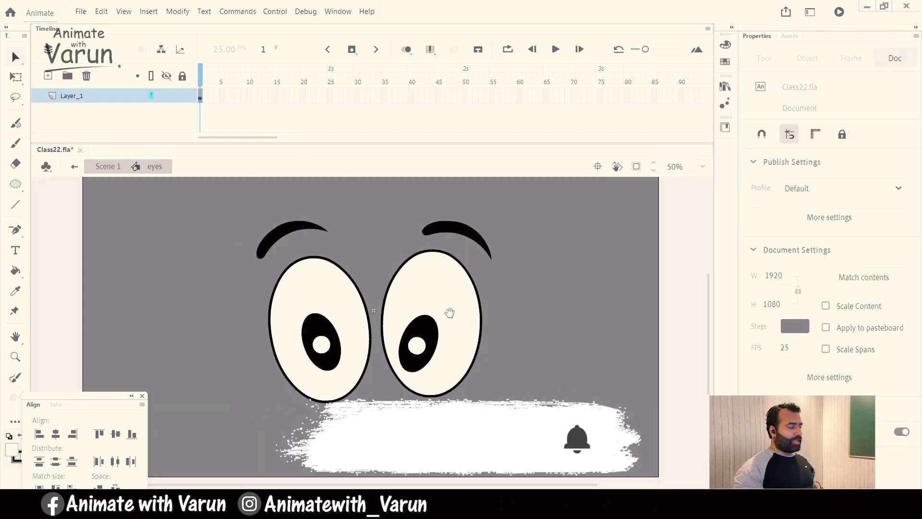
pyautogui.moveTo(607, 229); pyautogui.dragTo(192, 418)
pyautogui.moveTo(475, 235); pyautogui.dragTo(233, 268)
pyautogui.moveTo(587, 314); pyautogui.dragTo(287, 369)
pyautogui.moveTo(383, 353)
pyautogui.mouseDown()
pyautogui.moveTo(396, 329)
pyautogui.moveTo(388, 335)
pyautogui.mouseUp()
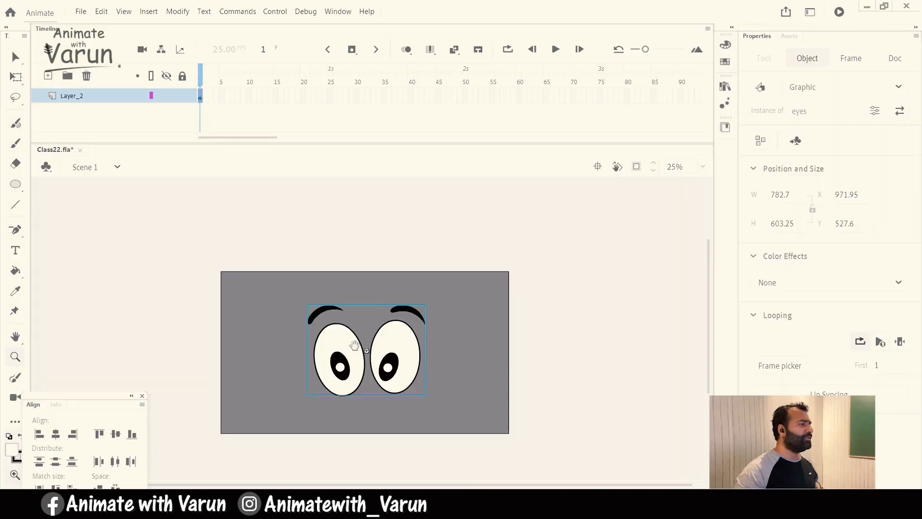
# Extend Layer_2 to frame 14 and add a new layer above it.
pyautogui.moveTo(358, 340); pyautogui.dragTo(356, 319)
pyautogui.moveTo(197, 101); pyautogui.dragTo(271, 99)
pyautogui.click(48, 76)
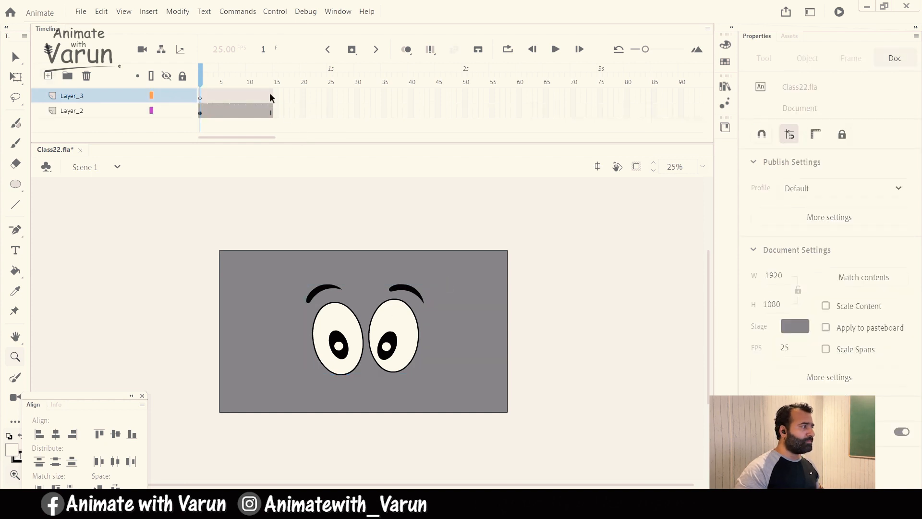
# Move the eyes symbol horizontally to the stage's right edge to free space for drawing.
pyautogui.click(361, 325)
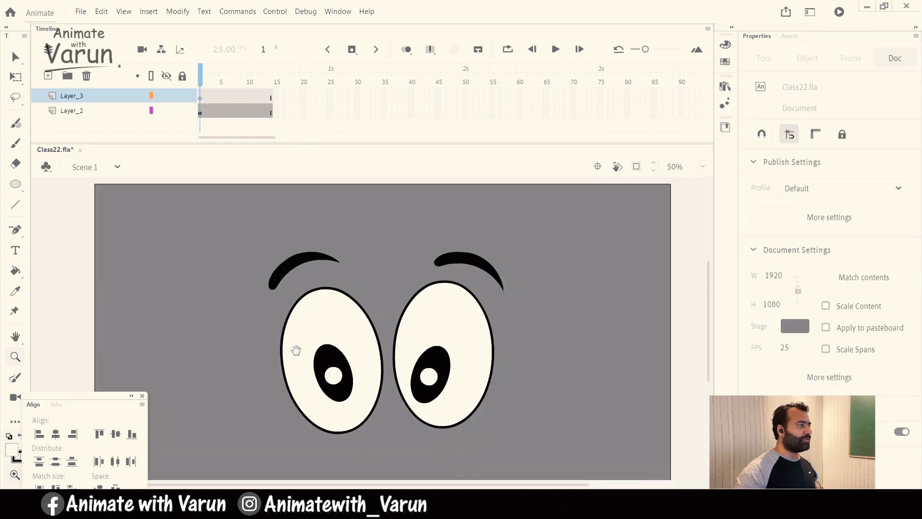
pyautogui.moveTo(295, 361); pyautogui.dragTo(417, 324)
pyautogui.moveTo(575, 303); pyautogui.dragTo(426, 317)
pyautogui.keyDown('alt'); pyautogui.click(423, 316); pyautogui.keyUp('alt')
pyautogui.moveTo(385, 351); pyautogui.dragTo(508, 336)
pyautogui.click(349, 317)
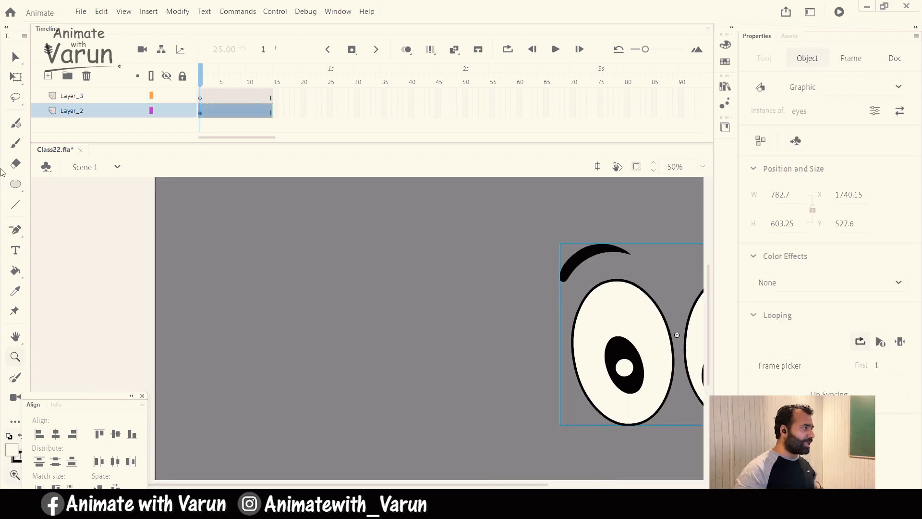
# Draw a white circle about 192 px wide on the empty stage area and delete its outline.
pyautogui.click(23, 185)
pyautogui.moveTo(283, 261); pyautogui.dragTo(340, 316)
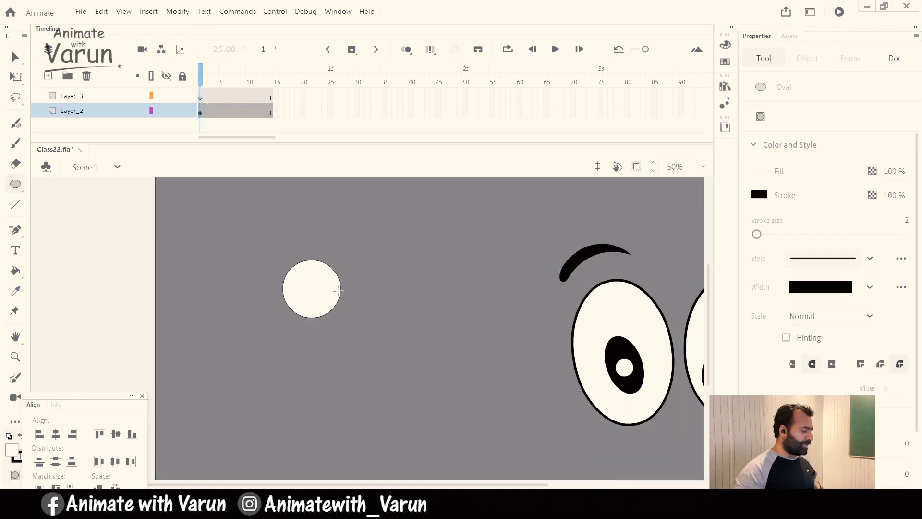
pyautogui.press('v')
pyautogui.click(339, 275)
pyautogui.press('Delete')
pyautogui.click(331, 296)
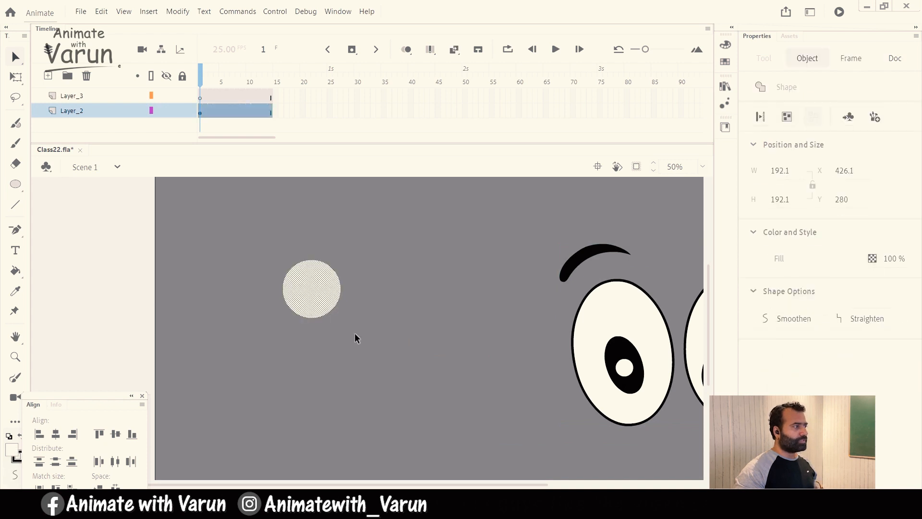
# Fill the circle with black and narrow it into an upright oval about 136 px wide.
pyautogui.hotkey('ctrl', '=')
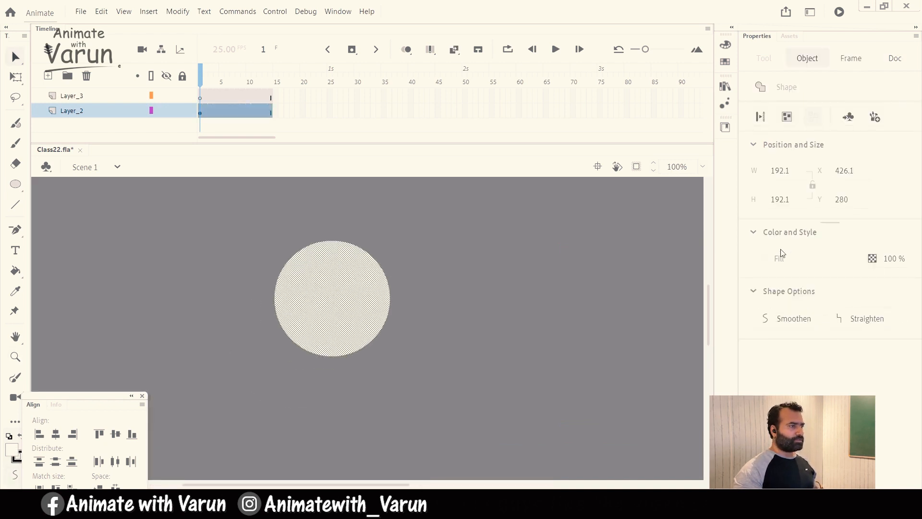
pyautogui.click(760, 262)
pyautogui.click(571, 294)
pyautogui.click(546, 309)
pyautogui.click(355, 283)
pyautogui.press('q')
pyautogui.moveTo(390, 299)
pyautogui.mouseDown()
pyautogui.moveTo(370, 298)
pyautogui.moveTo(376, 303)
pyautogui.mouseUp()
pyautogui.click(385, 300)
pyautogui.hotkey('ctrl', '-')
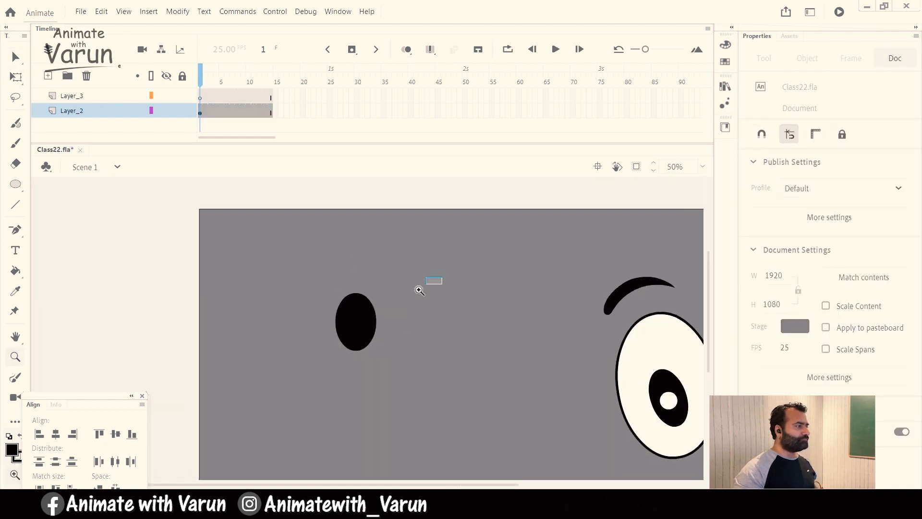
# Cut the black oval from Layer_2, paste it in place on Layer_3, and hide and lock Layer_2.
pyautogui.moveTo(442, 278); pyautogui.dragTo(282, 384)
pyautogui.hotkey('ctrl', '-')
pyautogui.moveTo(336, 367); pyautogui.dragTo(371, 362)
pyautogui.press('v')
pyautogui.moveTo(473, 241); pyautogui.dragTo(285, 398)
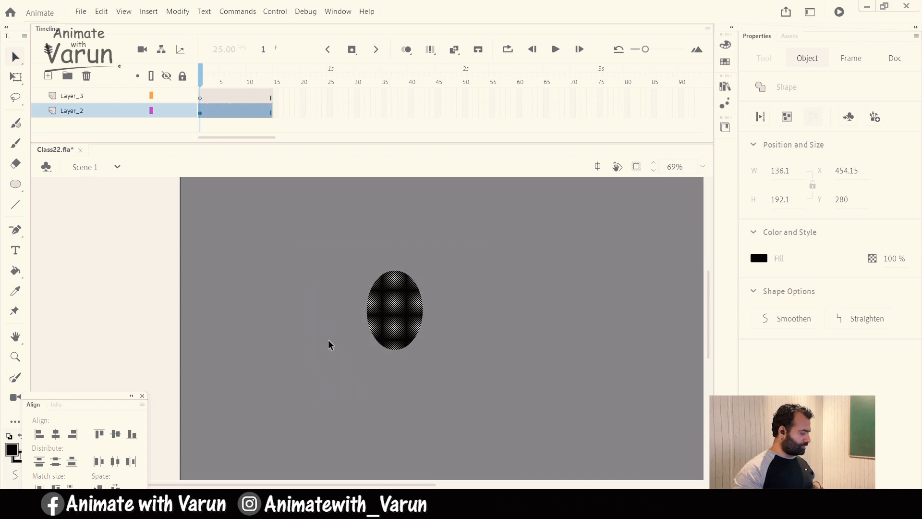
pyautogui.press('Delete')
pyautogui.click(200, 99)
pyautogui.hotkey('ctrl', 'shift', 'v')
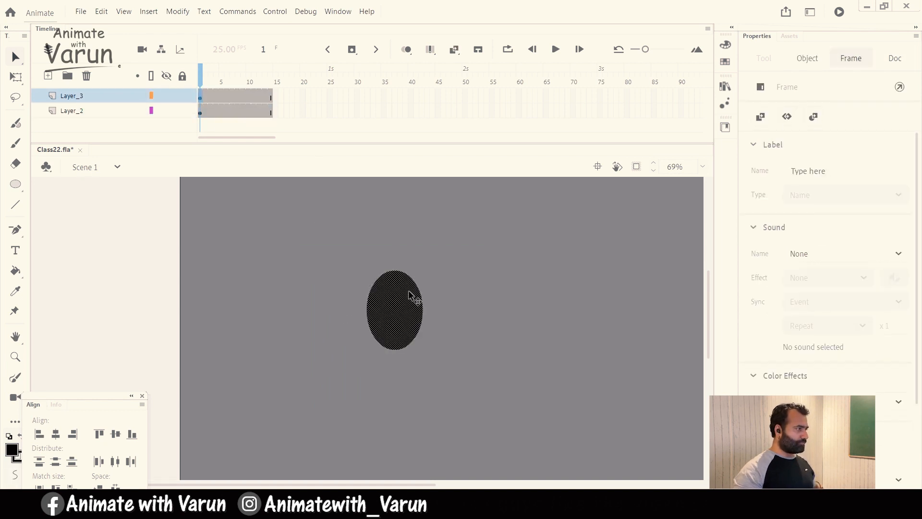
# Set the stage colour to white.
pyautogui.keyDown('ctrl'); pyautogui.keyDown('alt'); pyautogui.click(397, 315); pyautogui.keyUp('alt'); pyautogui.keyUp('ctrl')
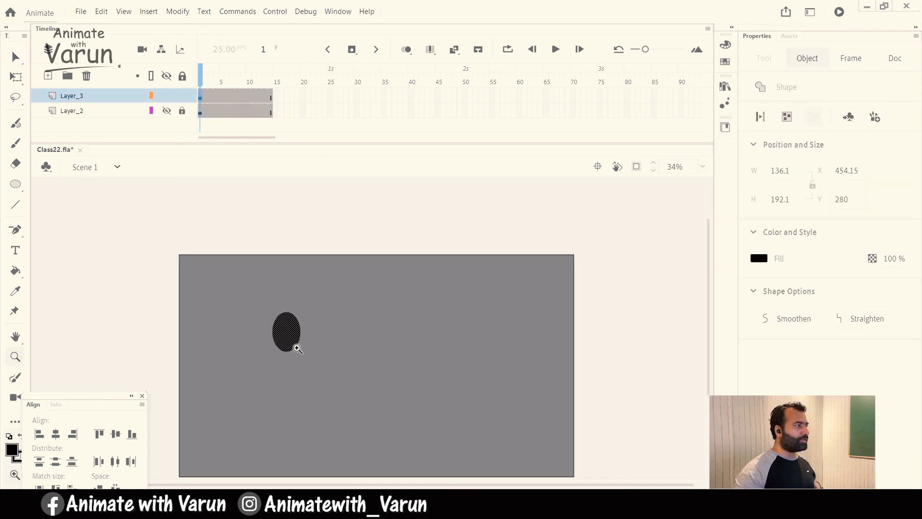
pyautogui.keyDown('ctrl'); pyautogui.click(284, 350); pyautogui.keyUp('ctrl')
pyautogui.moveTo(282, 367); pyautogui.dragTo(312, 324)
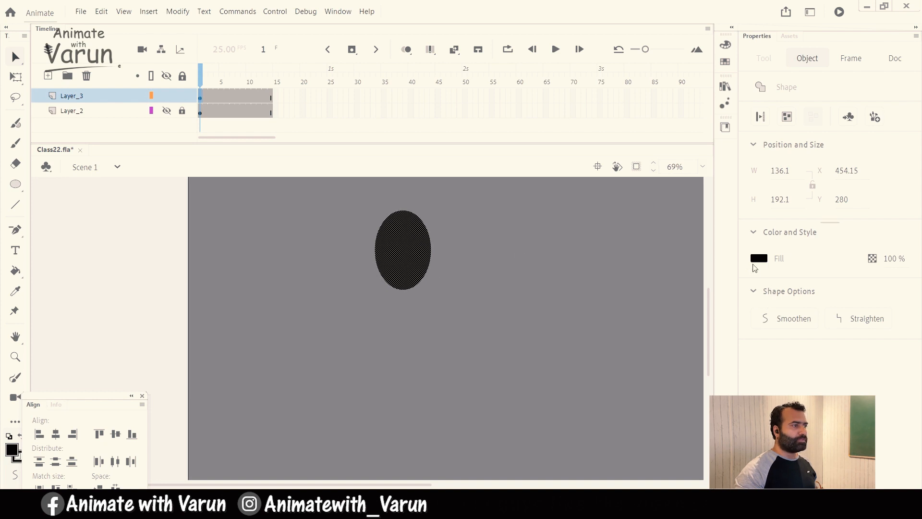
pyautogui.click(666, 286)
pyautogui.click(795, 326)
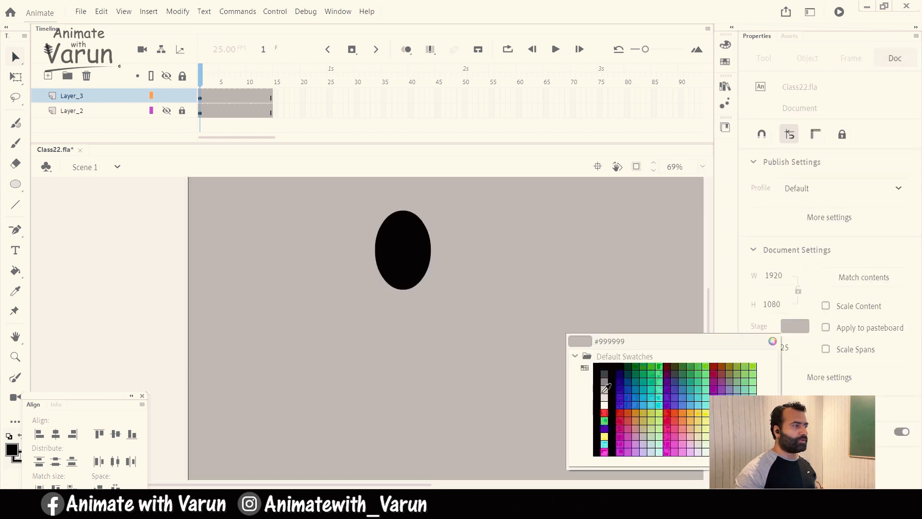
pyautogui.click(608, 404)
# Move the black oval closer to the stage centre, to about X 661 and Y 408.
pyautogui.moveTo(498, 285); pyautogui.dragTo(453, 317)
pyautogui.keyDown('ctrl'); pyautogui.keyDown('alt'); pyautogui.click(383, 313); pyautogui.keyUp('alt'); pyautogui.keyUp('ctrl')
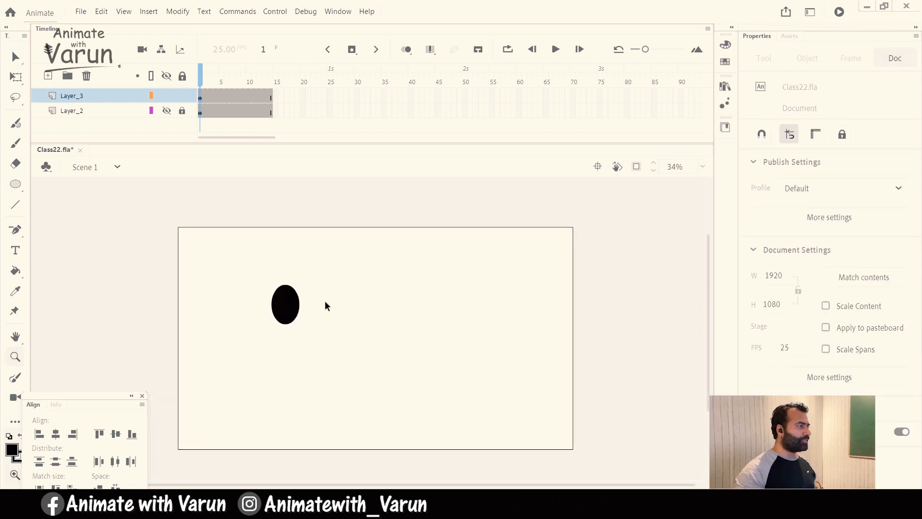
pyautogui.click(289, 313)
pyautogui.moveTo(294, 307); pyautogui.dragTo(337, 333)
pyautogui.keyDown('ctrl'); pyautogui.click(336, 334); pyautogui.keyUp('ctrl')
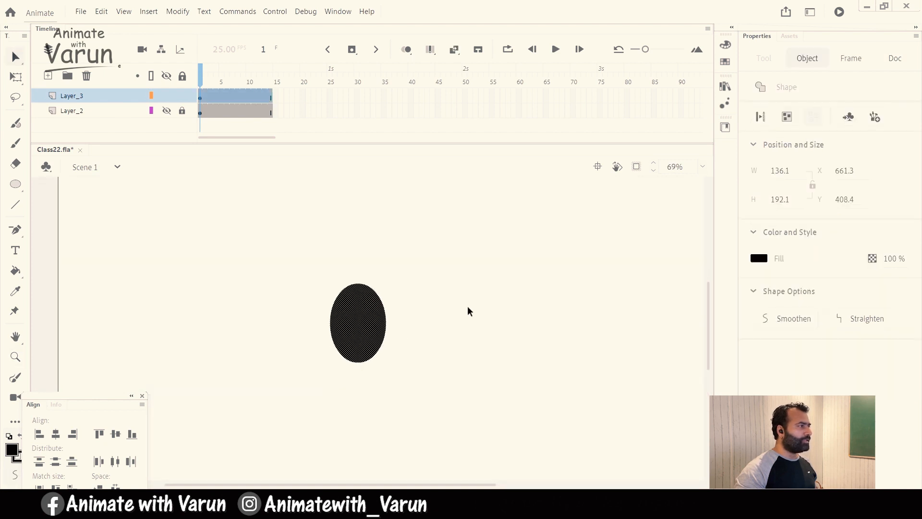
pyautogui.click(386, 315)
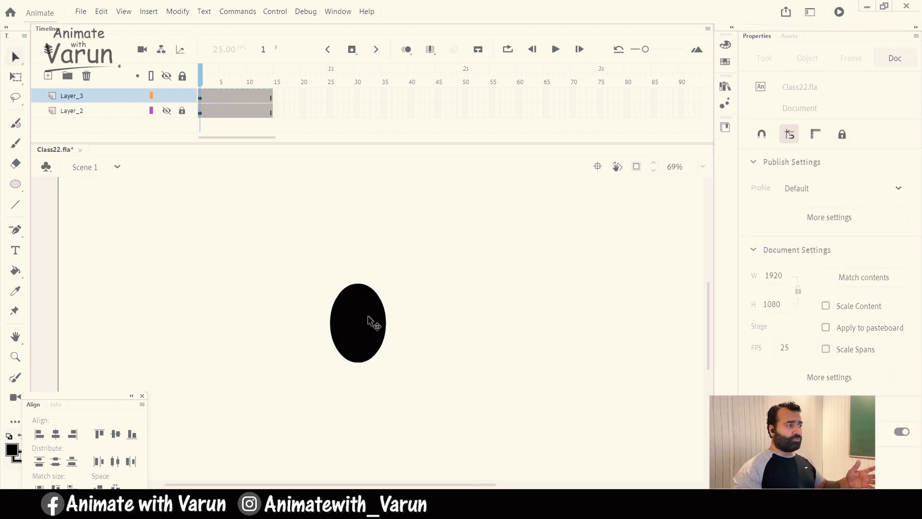
pyautogui.moveTo(413, 309); pyautogui.dragTo(414, 304)
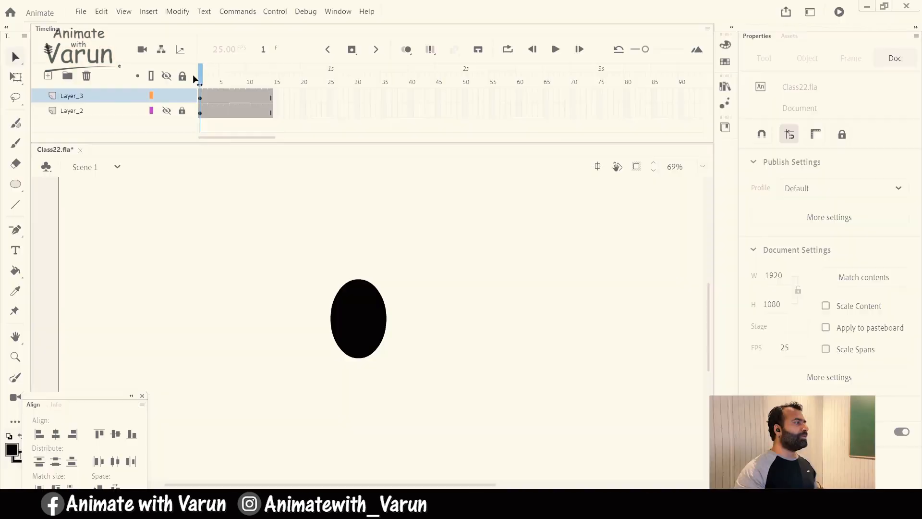
# Insert a keyframe at frame 4 of Layer_3 and erase a band across the oval's upper part.
pyautogui.click(218, 97)
pyautogui.press('F6')
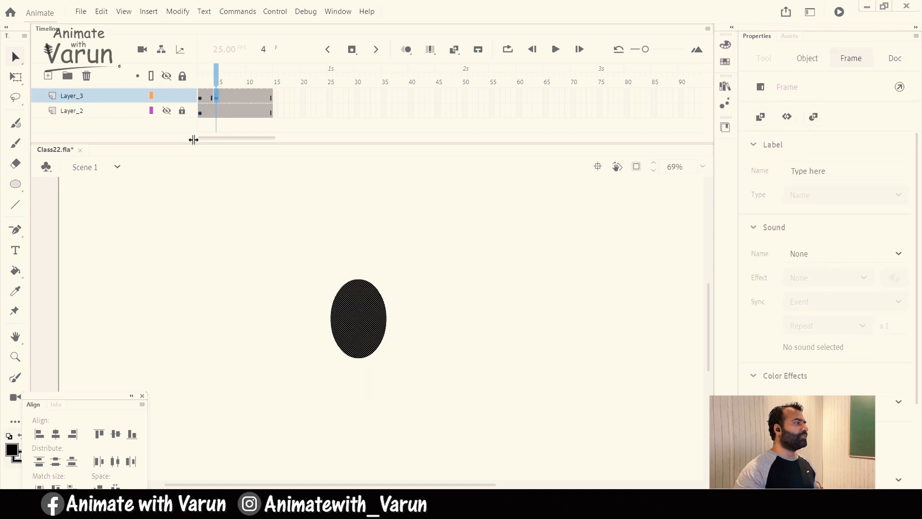
pyautogui.click(445, 311)
pyautogui.press('e')
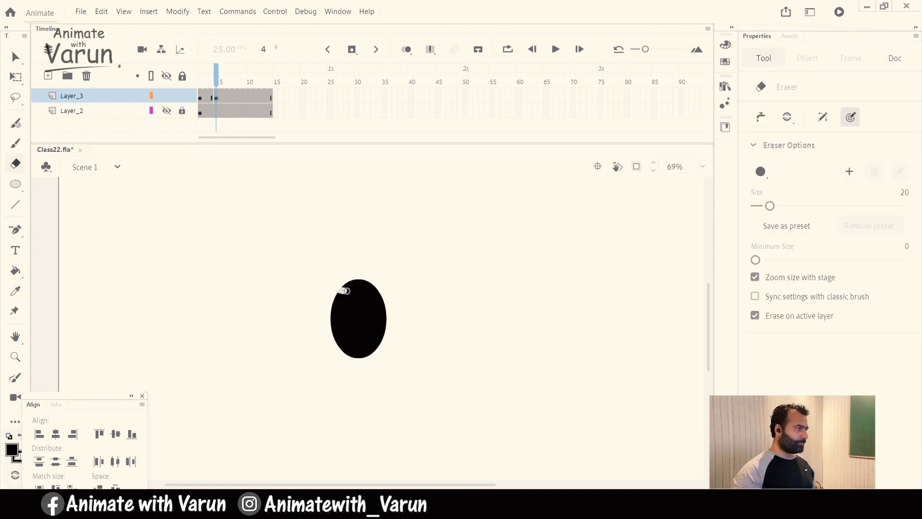
pyautogui.moveTo(398, 284); pyautogui.dragTo(325, 289)
pyautogui.moveTo(405, 299)
pyautogui.mouseDown()
pyautogui.moveTo(422, 298)
pyautogui.moveTo(391, 299)
pyautogui.mouseUp()
pyautogui.hotkey('ctrl', 'z')
pyautogui.hotkey('ctrl', 'z')
pyautogui.moveTo(315, 302); pyautogui.dragTo(405, 288)
# Delete the leftover black fragments above the erased band, keeping the lower part of the oval.
pyautogui.press('v')
pyautogui.hotkey('ctrl', '=')
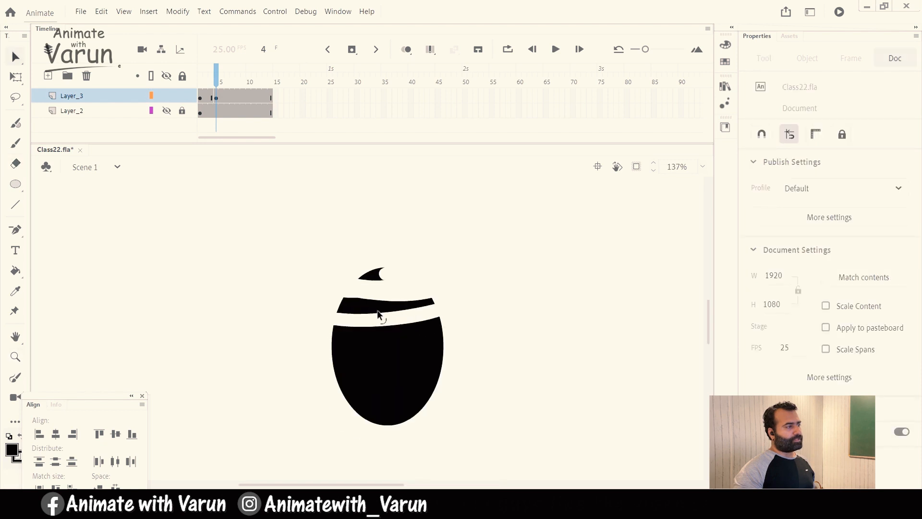
pyautogui.click(378, 307)
pyautogui.press('Delete')
pyautogui.click(369, 276)
pyautogui.press('Delete')
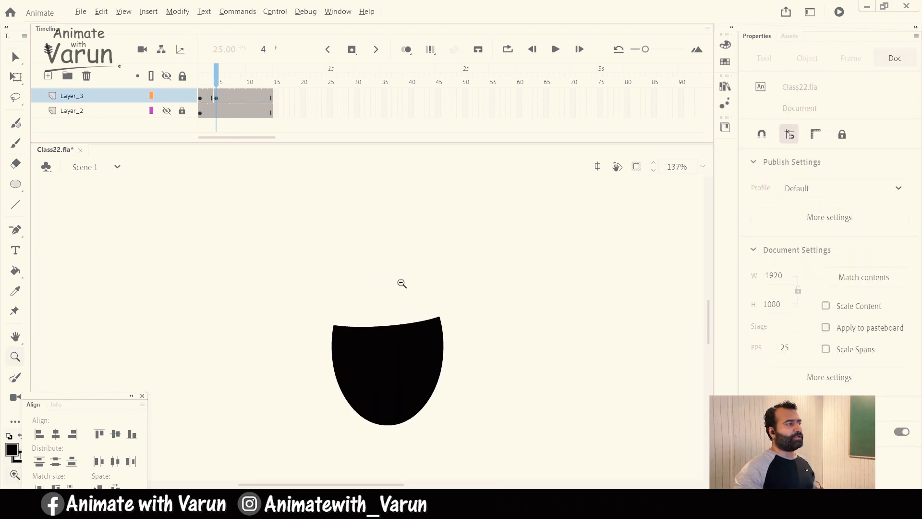
# Insert a keyframe at frame 5 of Layer_3 and enlarge the eraser to size 27.
pyautogui.hotkey('ctrl', '-')
pyautogui.press('.')
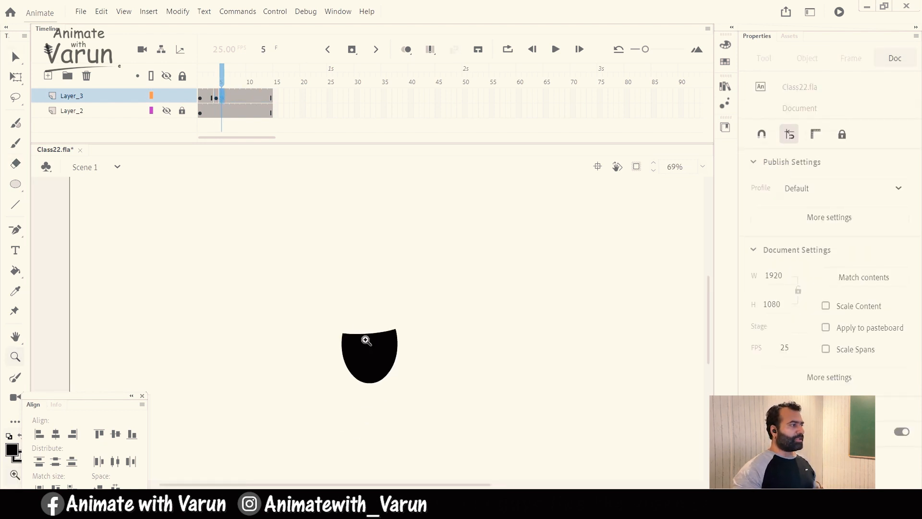
pyautogui.click(362, 334)
pyautogui.press('e')
pyautogui.press(']')
pyautogui.press(']')
pyautogui.press(']')
pyautogui.press(']')
pyautogui.press(']')
pyautogui.press(']')
pyautogui.press(']')
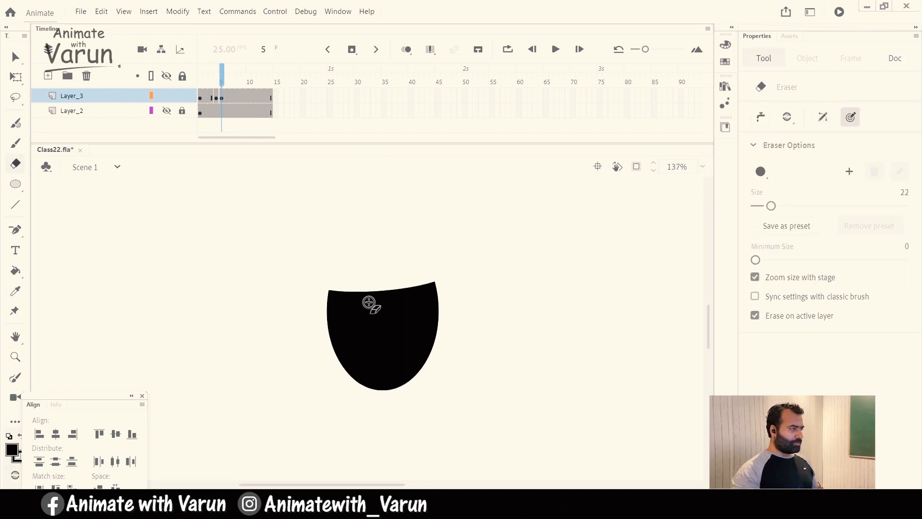
# Erase a downward-curving band across the shape's lower part and delete the piece above it, leaving a thin crescent.
pyautogui.moveTo(327, 304)
pyautogui.mouseDown()
pyautogui.moveTo(355, 349)
pyautogui.moveTo(430, 358)
pyautogui.mouseUp()
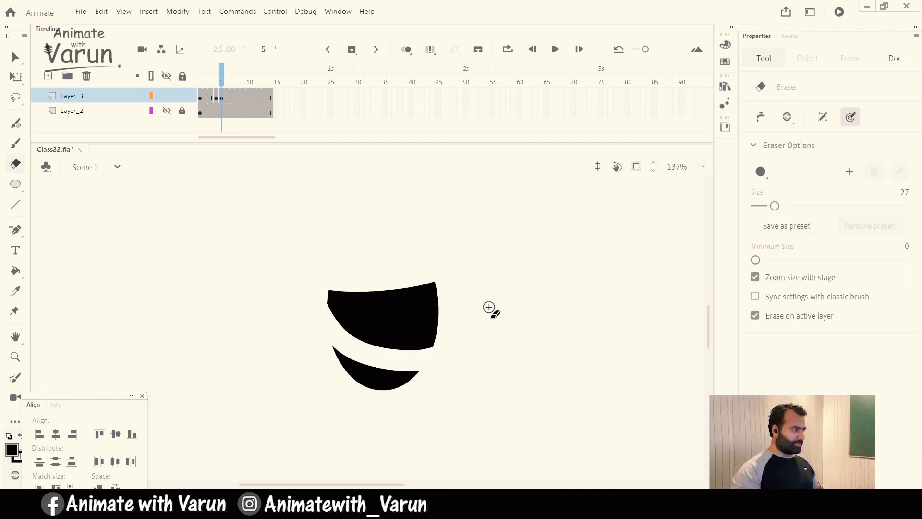
pyautogui.hotkey('ctrl', 'z')
pyautogui.moveTo(376, 362)
pyautogui.mouseDown()
pyautogui.moveTo(420, 358)
pyautogui.moveTo(456, 315)
pyautogui.mouseUp()
pyautogui.hotkey('ctrl', 'z')
pyautogui.moveTo(318, 332)
pyautogui.mouseDown()
pyautogui.moveTo(360, 357)
pyautogui.moveTo(410, 358)
pyautogui.moveTo(471, 320)
pyautogui.moveTo(449, 334)
pyautogui.mouseUp()
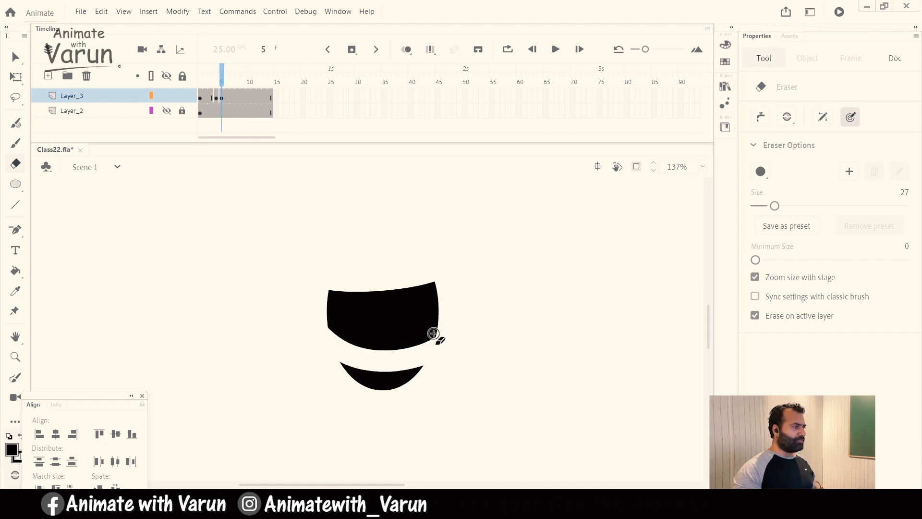
pyautogui.press('v')
pyautogui.click(407, 346)
pyautogui.press('Delete')
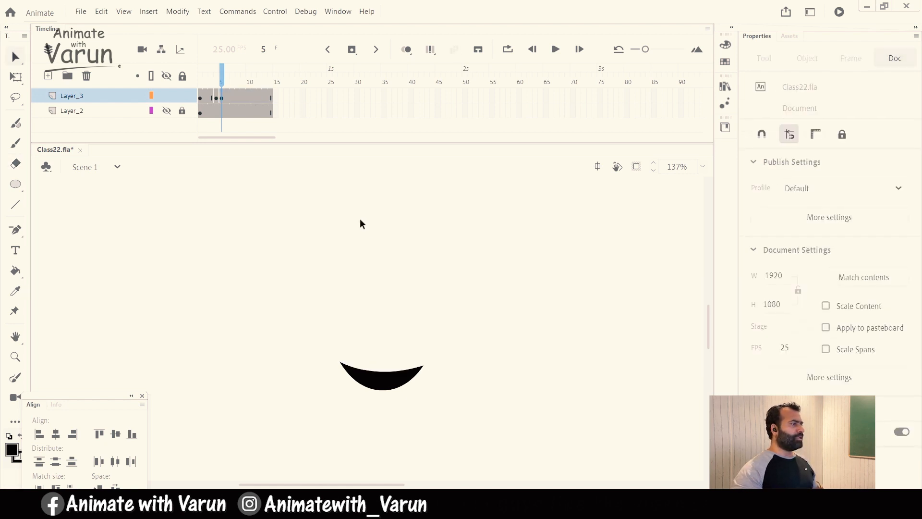
# Copy Layer_3's frame 4 keyframe to frame 7 and its frame 1 keyframe to frame 10.
pyautogui.moveTo(221, 82); pyautogui.dragTo(232, 84)
pyautogui.click(216, 98)
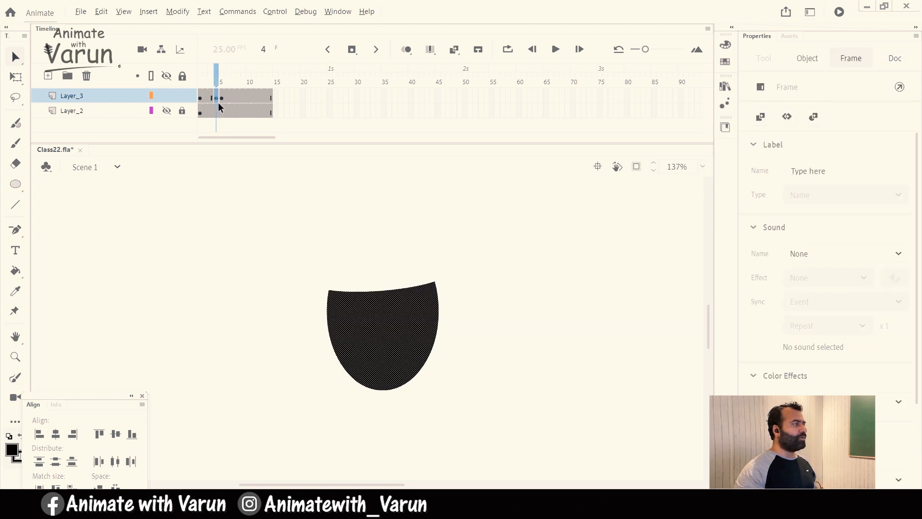
pyautogui.moveTo(217, 100)
pyautogui.mouseDown()
pyautogui.moveTo(249, 98)
pyautogui.moveTo(217, 91)
pyautogui.moveTo(249, 86)
pyautogui.moveTo(217, 86)
pyautogui.mouseUp()
pyautogui.click(202, 100)
pyautogui.click(199, 92)
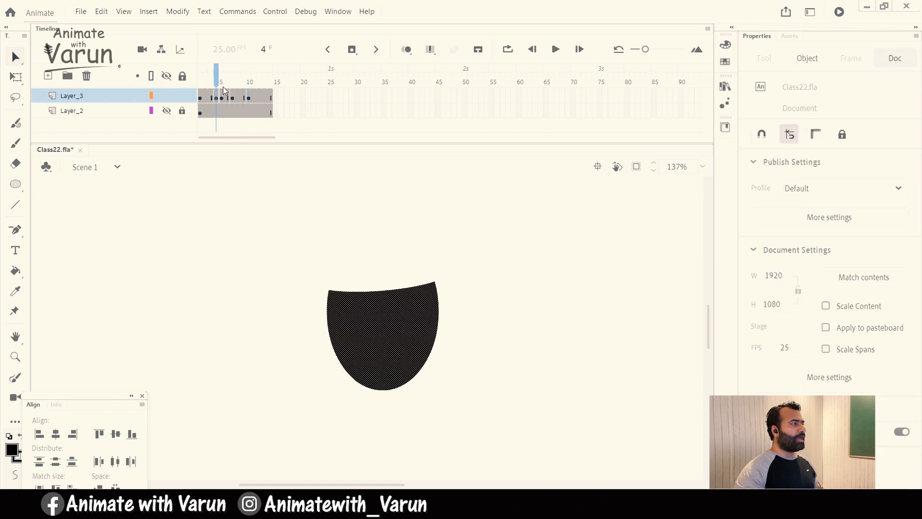
# Insert hold frames in the timeline so Layer_3's blink keyframes fall on frames 11, 13, 16 and 18.
pyautogui.click(201, 84)
pyautogui.press('F5')
pyautogui.press('F5')
pyautogui.press('F5')
pyautogui.press('F5')
pyautogui.press('F5')
pyautogui.press('F5')
pyautogui.press('F5')
pyautogui.moveTo(220, 82); pyautogui.dragTo(284, 76)
pyautogui.press('F5')
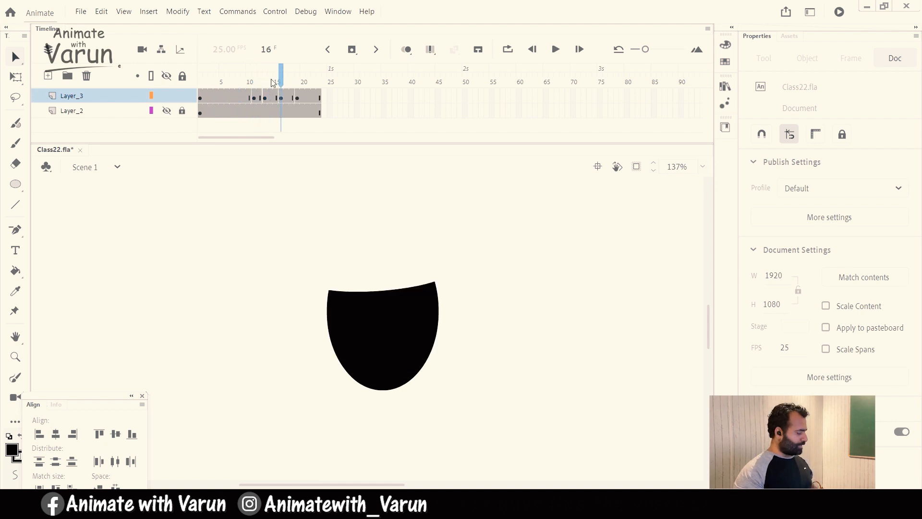
pyautogui.hotkey('shift', 'F5')
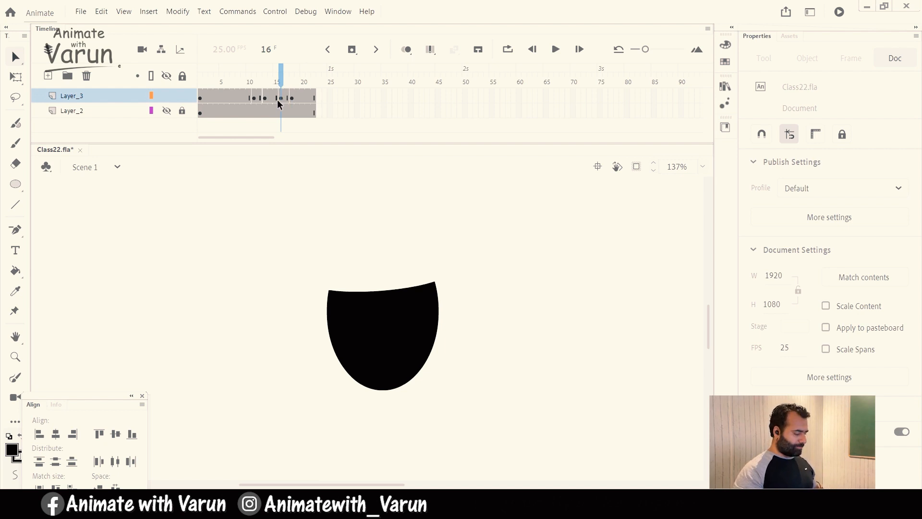
# Step back and forth through the blink frames around frame 15 to check the closing and opening poses.
pyautogui.press(',')
pyautogui.press('.')
pyautogui.press('.')
pyautogui.press(',')
pyautogui.press('.')
pyautogui.press(',')
pyautogui.press(',')
pyautogui.press(',')
pyautogui.press(',')
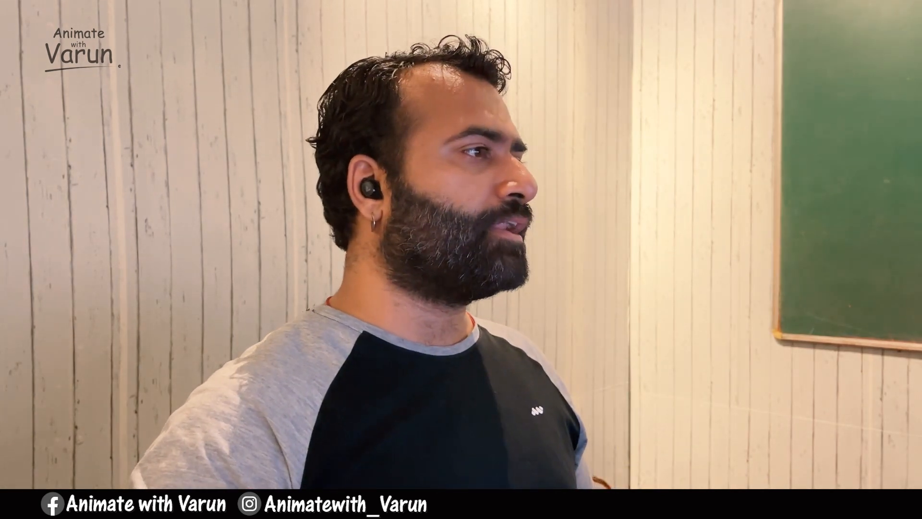
pyautogui.press(',')
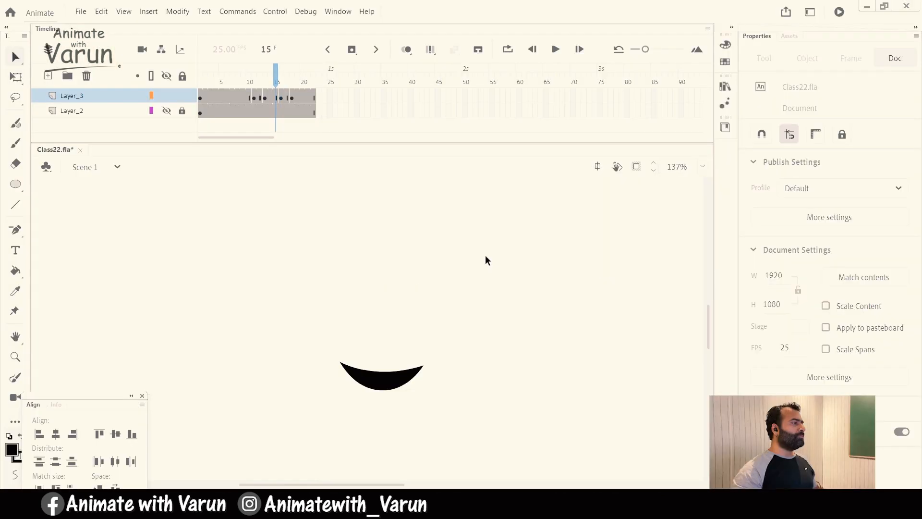
pyautogui.press(',')
pyautogui.press(',')
pyautogui.press('.')
pyautogui.press('.')
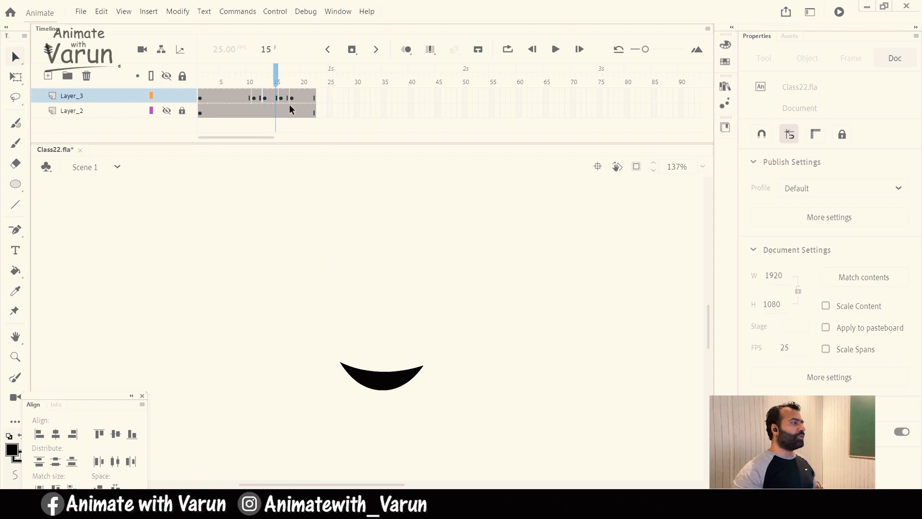
# Extend both layers to frame 34 and play the blink from frame 1.
pyautogui.moveTo(277, 81); pyautogui.dragTo(379, 100)
pyautogui.hotkey('shift', ',')
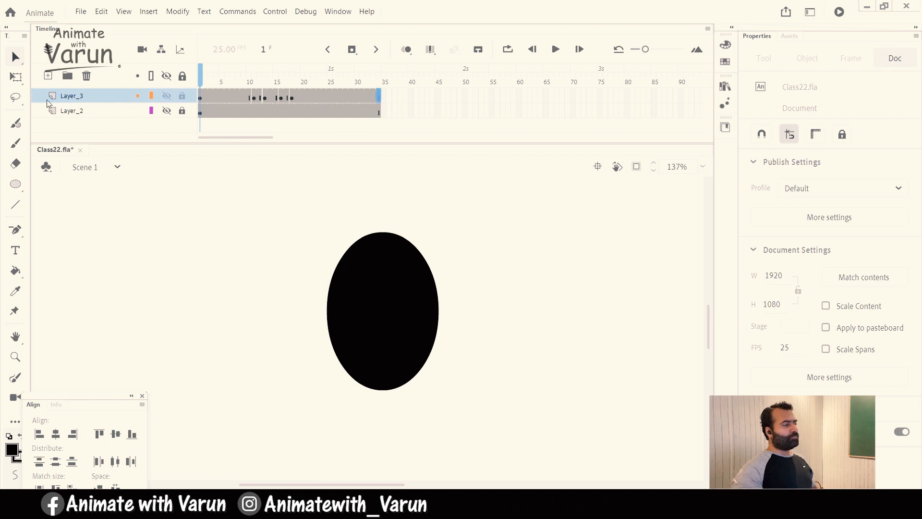
pyautogui.press('Return')
# Replay the oval's blink from the start several times with the whole stage in view.
pyautogui.press('z')
pyautogui.keyDown('alt'); pyautogui.click(480, 340); pyautogui.keyUp('alt')
pyautogui.keyDown('alt'); pyautogui.click(405, 375); pyautogui.keyUp('alt')
pyautogui.moveTo(352, 316); pyautogui.dragTo(357, 337)
pyautogui.press('v')
pyautogui.moveTo(312, 84); pyautogui.dragTo(45, 107)
pyautogui.press('Return')
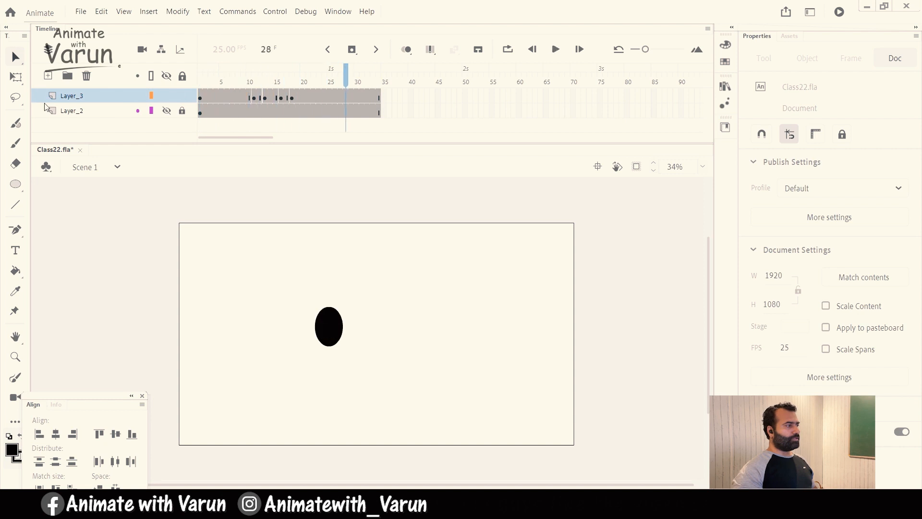
pyautogui.moveTo(300, 81); pyautogui.dragTo(212, 85)
pyautogui.press('Return')
pyautogui.press('Return')
# Remove one hold frame after frame 11 and one at frame 16, and replay the shortened blink.
pyautogui.moveTo(333, 76); pyautogui.dragTo(271, 85)
pyautogui.hotkey('shift', 'F5')
pyautogui.click(281, 80)
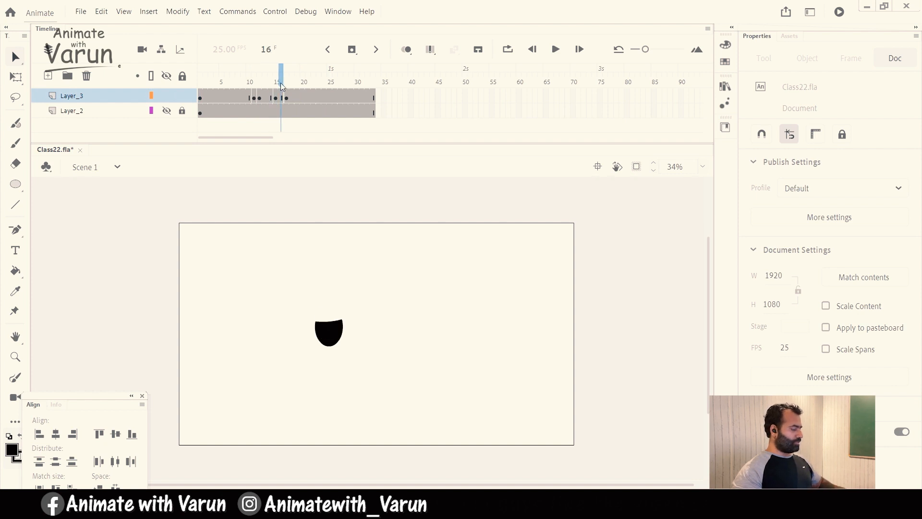
pyautogui.hotkey('shift', 'F5')
pyautogui.moveTo(280, 82); pyautogui.dragTo(183, 85)
pyautogui.press('Return')
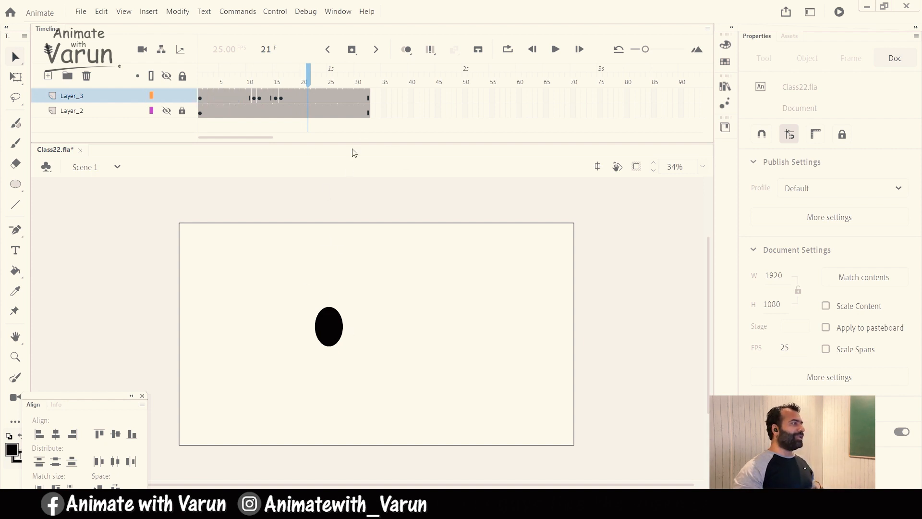
# Duplicate Layer_3 with all its blink frames and lock the original layer.
pyautogui.moveTo(298, 77); pyautogui.dragTo(245, 85)
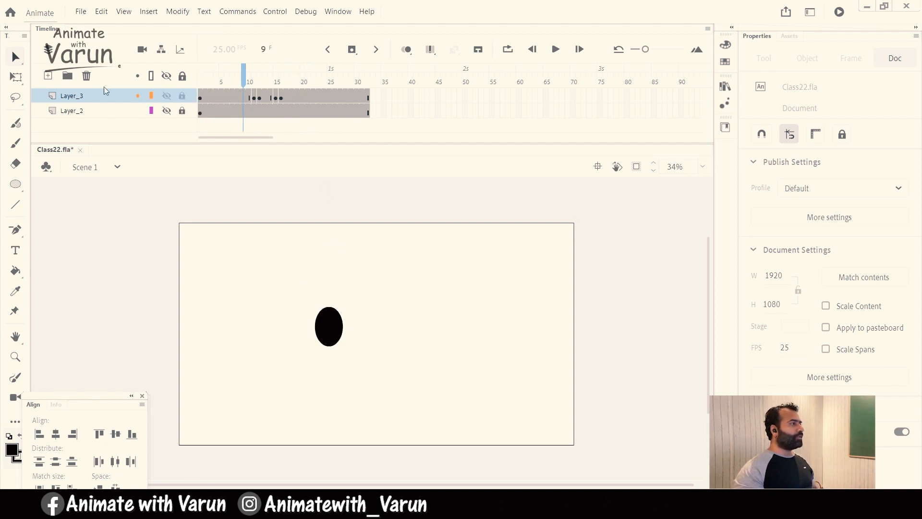
pyautogui.click(89, 99)
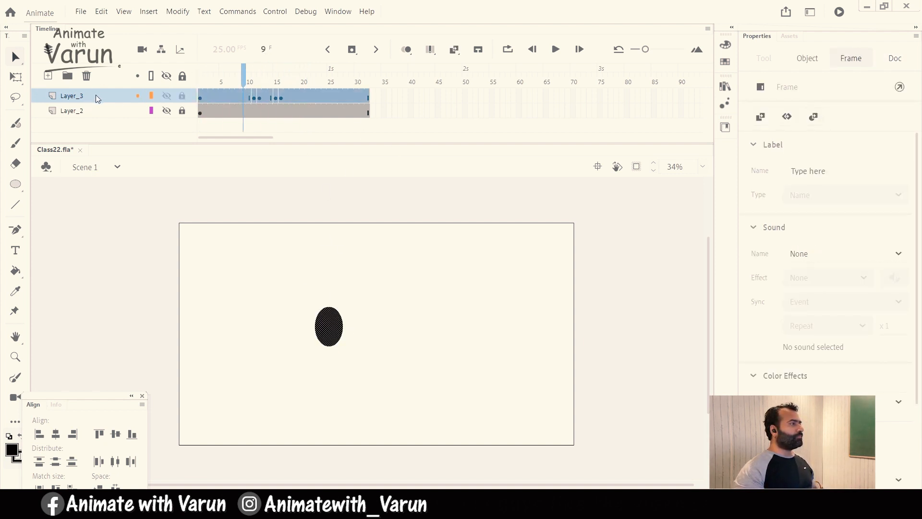
pyautogui.rightClick(101, 96)
pyautogui.click(163, 228)
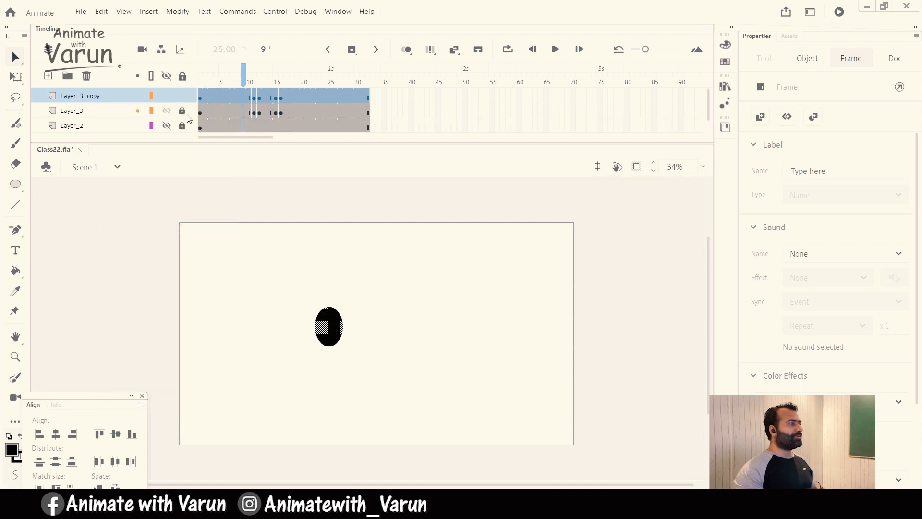
# With multiple-frame editing across the whole timeline, shift the duplicated eye on Layer_3_copy horizontally to X 893.3.
pyautogui.click(430, 50)
pyautogui.moveTo(256, 79)
pyautogui.mouseDown()
pyautogui.moveTo(384, 78)
pyautogui.moveTo(162, 82)
pyautogui.mouseUp()
pyautogui.moveTo(375, 303); pyautogui.dragTo(255, 362)
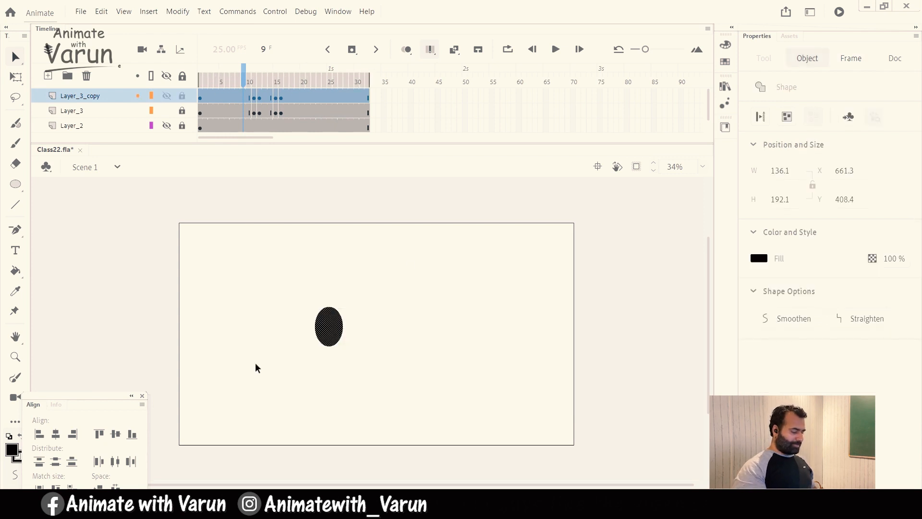
pyautogui.hotkey('shift', 'Right')
pyautogui.hotkey('shift', 'Right')
pyautogui.hotkey('shift', 'Right')
pyautogui.hotkey('shift', 'Right')
pyautogui.hotkey('shift', 'Right')
pyautogui.hotkey('shift', 'Right')
pyautogui.hotkey('shift', 'Right')
pyautogui.hotkey('shift', 'Right')
pyautogui.hotkey('shift', 'Right')
pyautogui.hotkey('shift', 'Right')
pyautogui.hotkey('shift', 'Right')
pyautogui.hotkey('shift', 'Right')
pyautogui.hotkey('shift', 'Right')
pyautogui.hotkey('shift', 'Right')
pyautogui.hotkey('shift', 'Right')
pyautogui.hotkey('shift', 'Right')
pyautogui.hotkey('shift', 'Right')
pyautogui.hotkey('shift', 'Right')
pyautogui.hotkey('shift', 'Right')
pyautogui.hotkey('shift', 'Right')
pyautogui.hotkey('shift', 'Right')
pyautogui.hotkey('shift', 'Right')
pyautogui.hotkey('shift', 'Right')
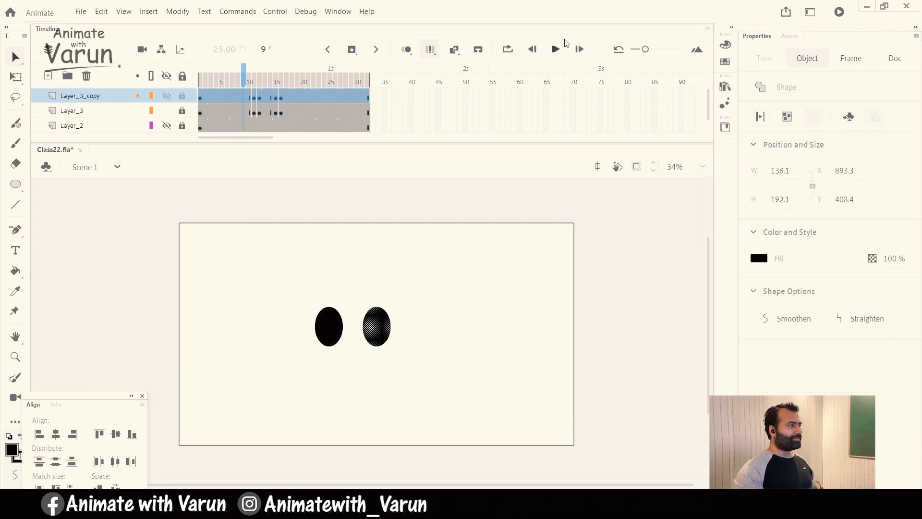
pyautogui.click(434, 57)
# Unlock Layer_3 and play the blink of both eyes from frame 1.
pyautogui.moveTo(245, 79); pyautogui.dragTo(174, 85)
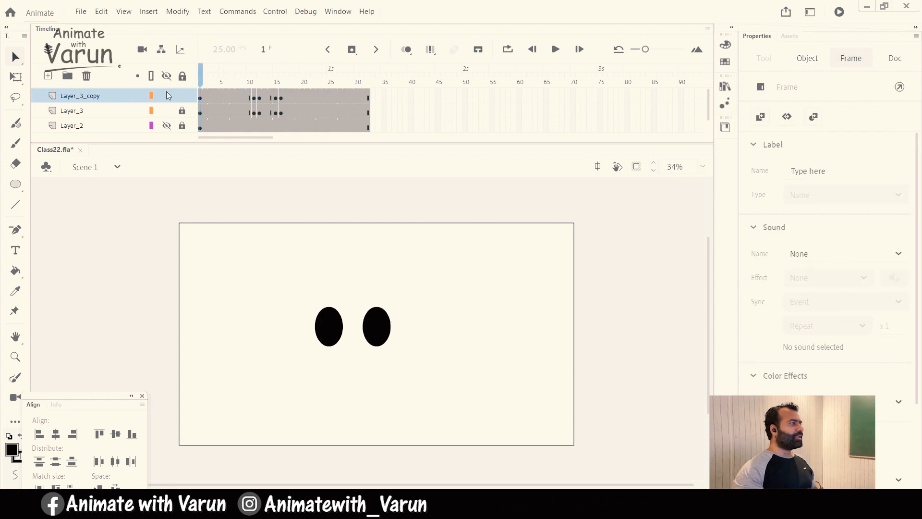
pyautogui.click(182, 111)
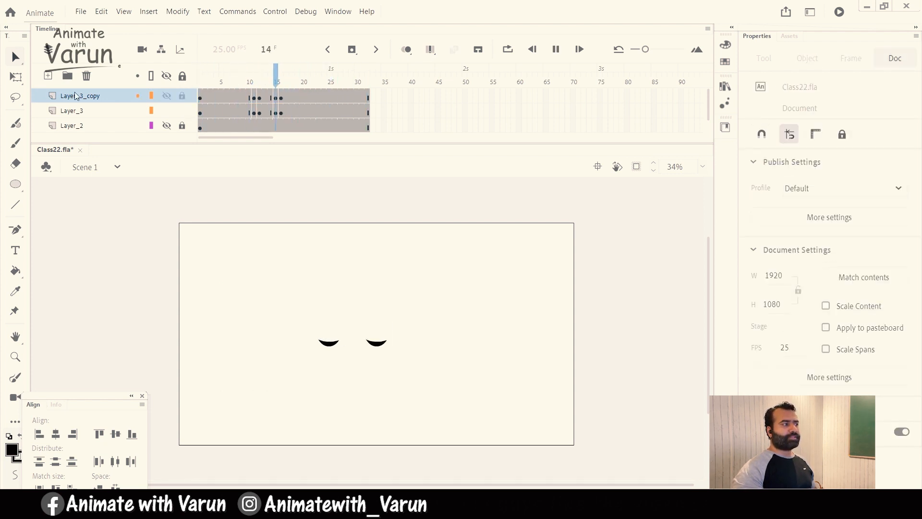
pyautogui.press('Return')
pyautogui.hotkey('ctrl', 'space')
pyautogui.keyDown('ctrl'); pyautogui.click(358, 317); pyautogui.keyUp('ctrl')
pyautogui.moveTo(331, 359); pyautogui.dragTo(354, 306)
pyautogui.keyDown('ctrl'); pyautogui.keyDown('alt'); pyautogui.click(365, 297); pyautogui.keyUp('alt'); pyautogui.keyUp('ctrl')
pyautogui.moveTo(385, 340); pyautogui.dragTo(374, 327)
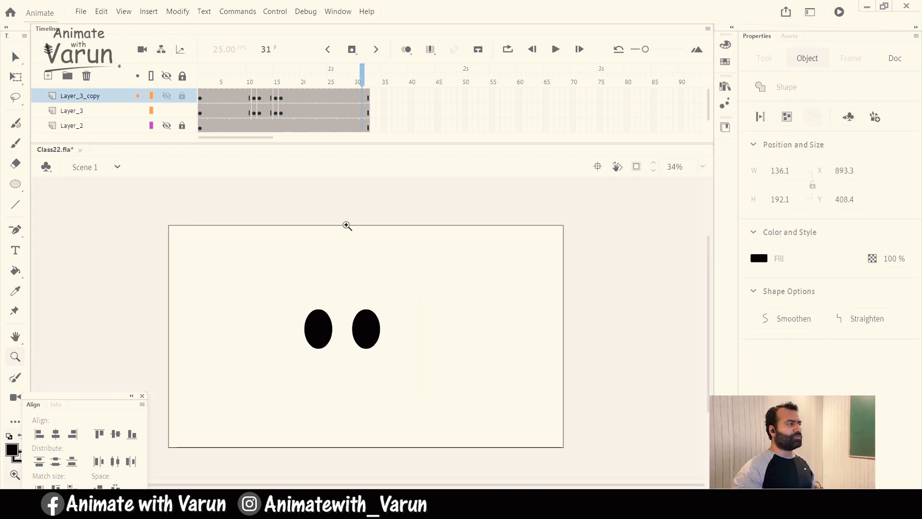
# Hide and lock Layer_3_copy and Layer_3, and show and unlock Layer_2 with the cartoon eyes.
pyautogui.click(167, 96)
pyautogui.click(182, 96)
pyautogui.click(182, 111)
pyautogui.click(166, 111)
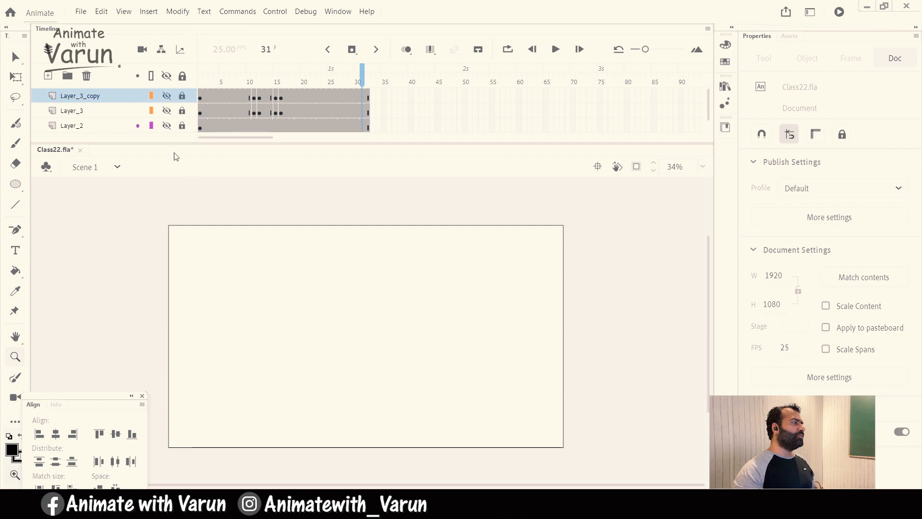
pyautogui.click(166, 126)
pyautogui.click(183, 126)
# Open the eyes symbol for editing and extend its Layer_1 to frame 50.
pyautogui.moveTo(465, 355); pyautogui.dragTo(321, 329)
pyautogui.hotkey('ctrl', 's')
pyautogui.press('v')
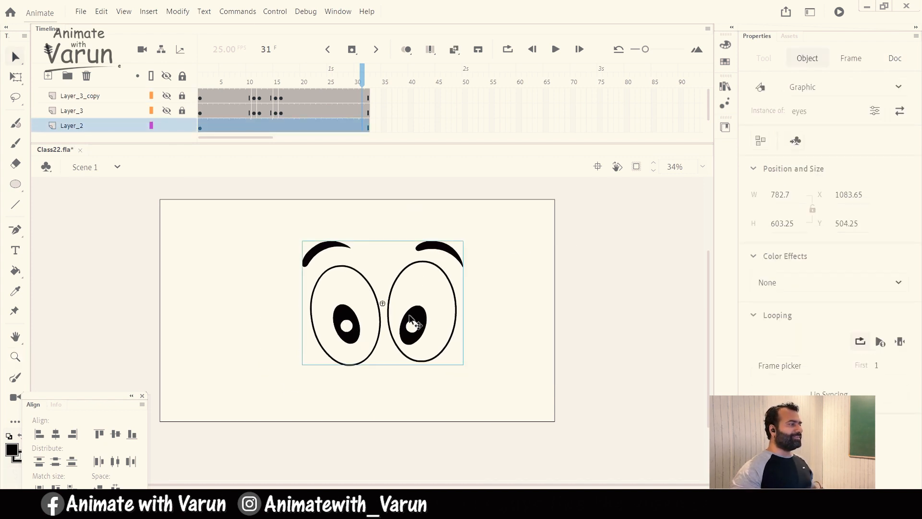
pyautogui.doubleClick(419, 319)
pyautogui.press('F5')
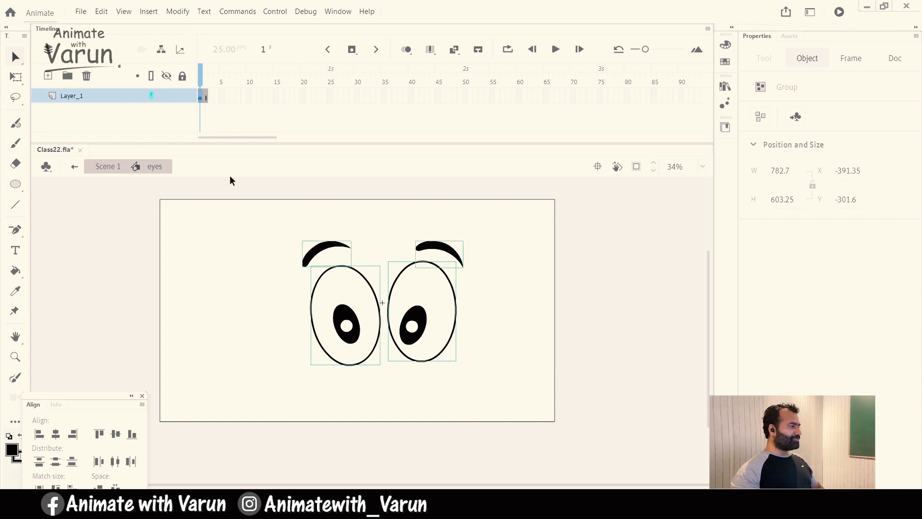
pyautogui.press('F5')
pyautogui.press('F5')
pyautogui.press('F5')
pyautogui.press('F5')
pyautogui.press('F5')
pyautogui.press('F5')
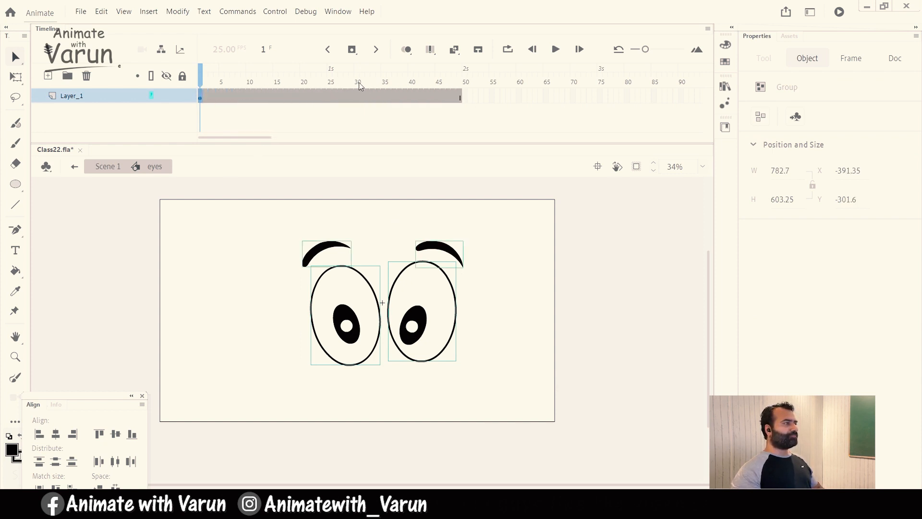
pyautogui.click(335, 79)
pyautogui.moveTo(337, 79); pyautogui.dragTo(196, 86)
# Test-move each eye and eyebrow separately to check that they are independent groups, undoing every move.
pyautogui.moveTo(422, 333); pyautogui.dragTo(374, 343)
pyautogui.moveTo(317, 331); pyautogui.dragTo(186, 376)
pyautogui.hotkey('ctrl', 'z')
pyautogui.moveTo(423, 313); pyautogui.dragTo(462, 384)
pyautogui.hotkey('ctrl', 'z')
pyautogui.moveTo(442, 250); pyautogui.dragTo(491, 224)
pyautogui.hotkey('ctrl', 'z')
pyautogui.moveTo(327, 248); pyautogui.dragTo(318, 232)
pyautogui.hotkey('ctrl', 'z')
pyautogui.moveTo(362, 304); pyautogui.dragTo(359, 306)
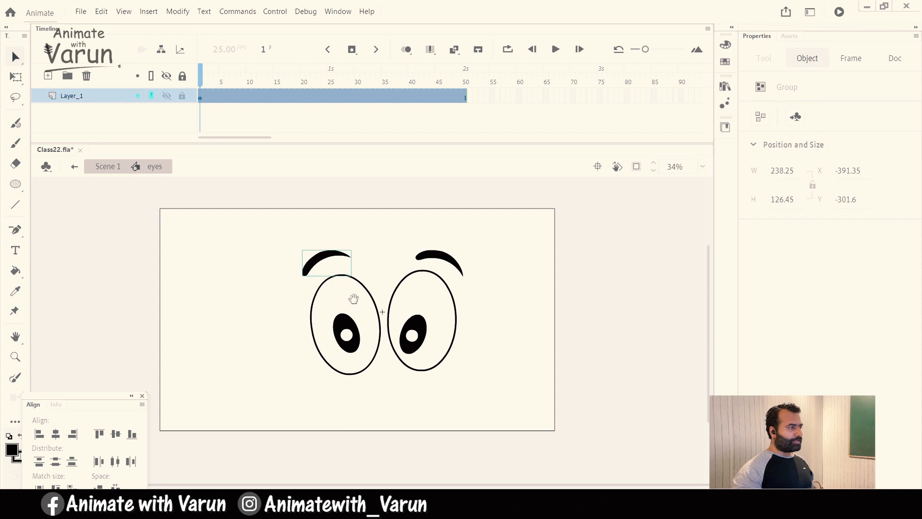
# Try distributing the two eyes and eyebrows to separate layers, enlarge the timeline area, and undo the distribution.
pyautogui.moveTo(528, 236); pyautogui.dragTo(249, 367)
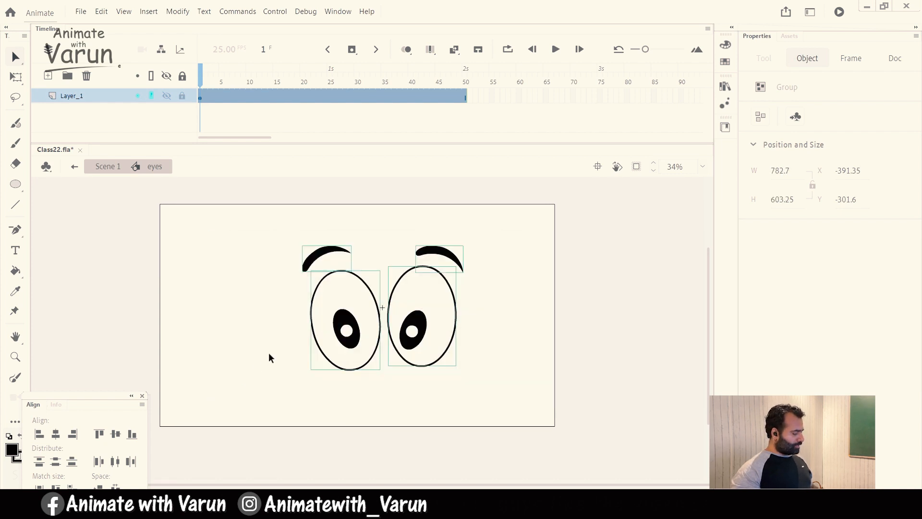
pyautogui.hotkey('ctrl', 'shift', 'd')
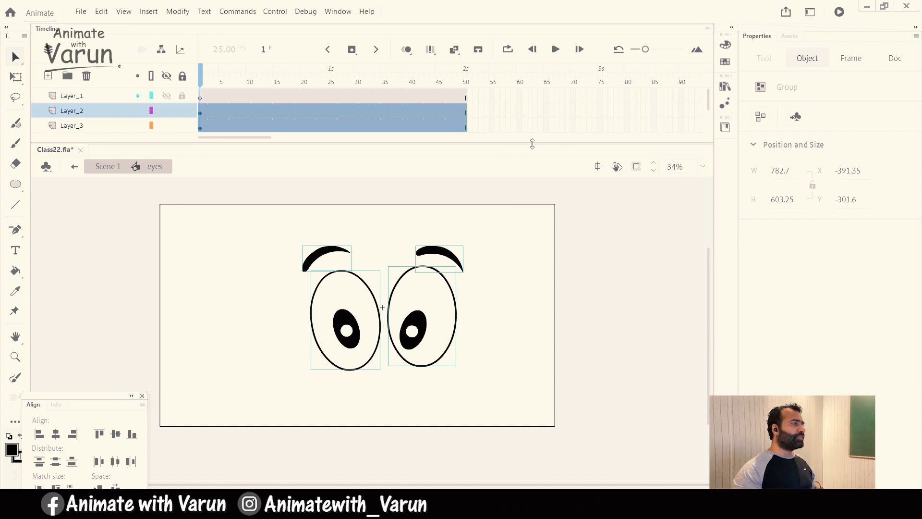
pyautogui.moveTo(528, 142); pyautogui.dragTo(527, 197)
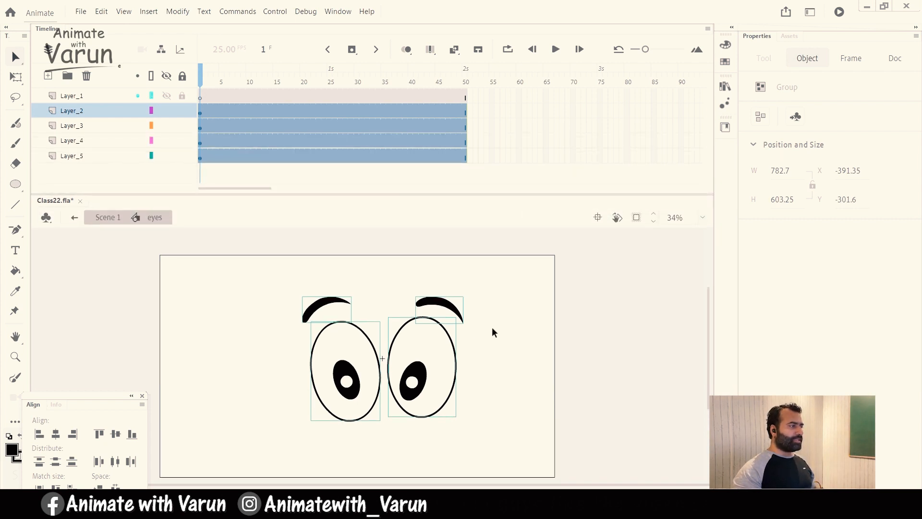
pyautogui.hotkey('ctrl', 'z')
pyautogui.click(484, 339)
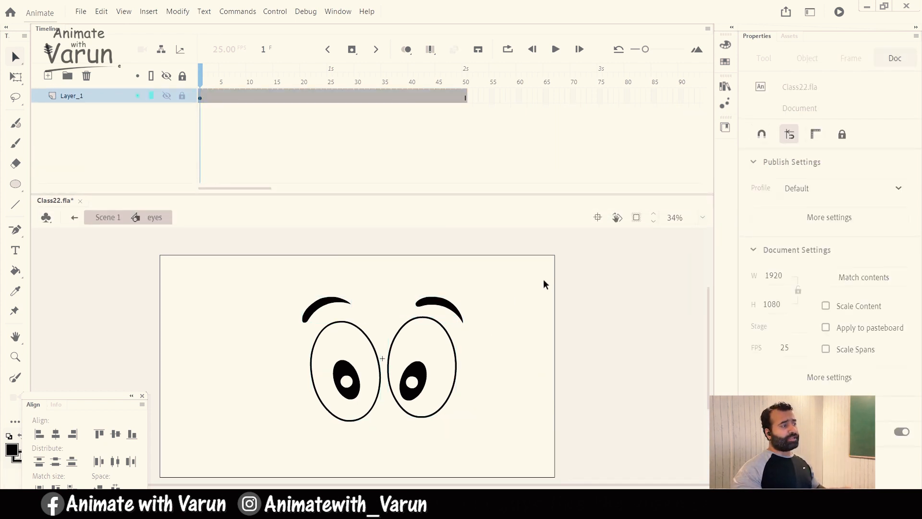
# Distribute the two eyes and two eyebrows to separate layers and delete the empty Layer_1.
pyautogui.moveTo(515, 299); pyautogui.dragTo(265, 405)
pyautogui.hotkey('ctrl', 'shift', 'd')
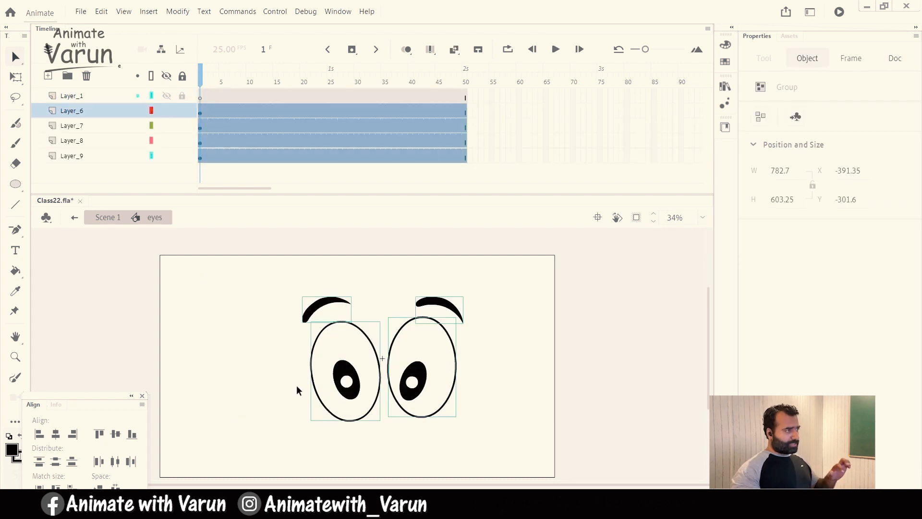
pyautogui.click(85, 95)
pyautogui.click(87, 76)
# Select both eyes and eyebrows and shift them horizontally to X -458.45.
pyautogui.moveTo(346, 80); pyautogui.dragTo(149, 96)
pyautogui.moveTo(381, 317); pyautogui.dragTo(381, 297)
pyautogui.moveTo(566, 253); pyautogui.dragTo(276, 411)
pyautogui.moveTo(435, 355); pyautogui.dragTo(426, 365)
# Select both eyebrows to identify their layers and move Layer_8 directly below Layer_6.
pyautogui.moveTo(662, 231); pyautogui.dragTo(219, 299)
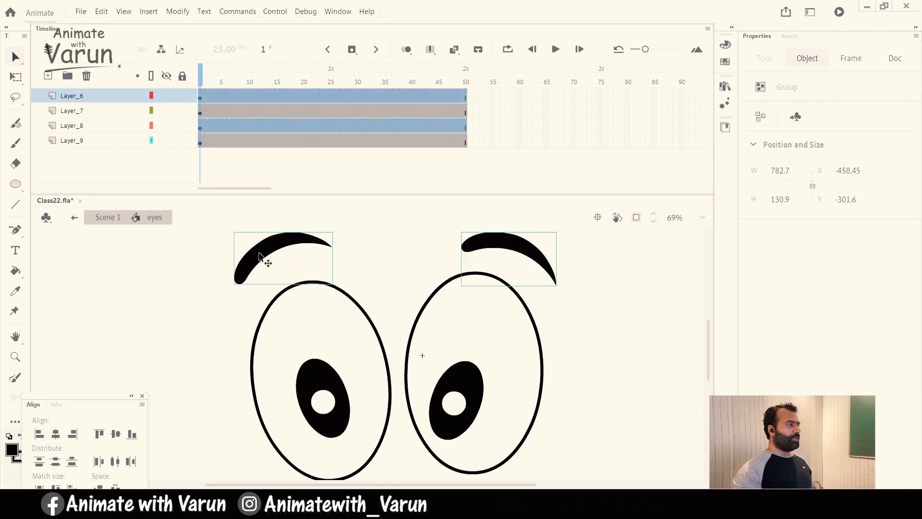
pyautogui.click(91, 126)
pyautogui.moveTo(91, 126); pyautogui.dragTo(95, 113)
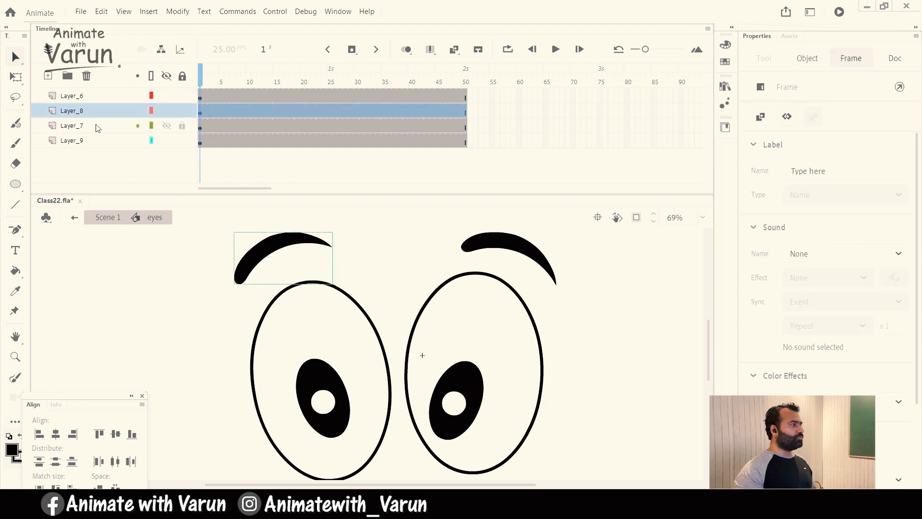
# Convert the left eye group on Layer_9 to a graphic symbol with the default name.
pyautogui.scroll(-1, 371, 350)
pyautogui.click(350, 343)
pyautogui.moveTo(350, 364); pyautogui.dragTo(365, 348)
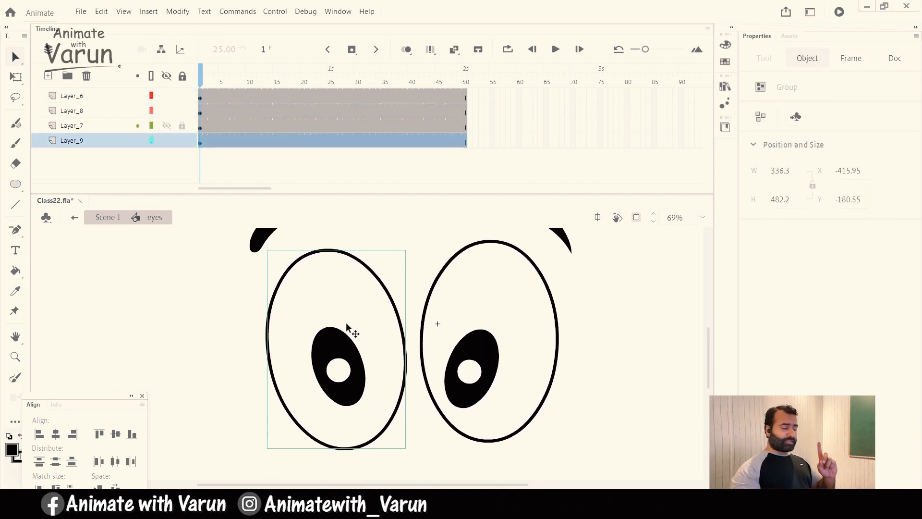
pyautogui.press('F8')
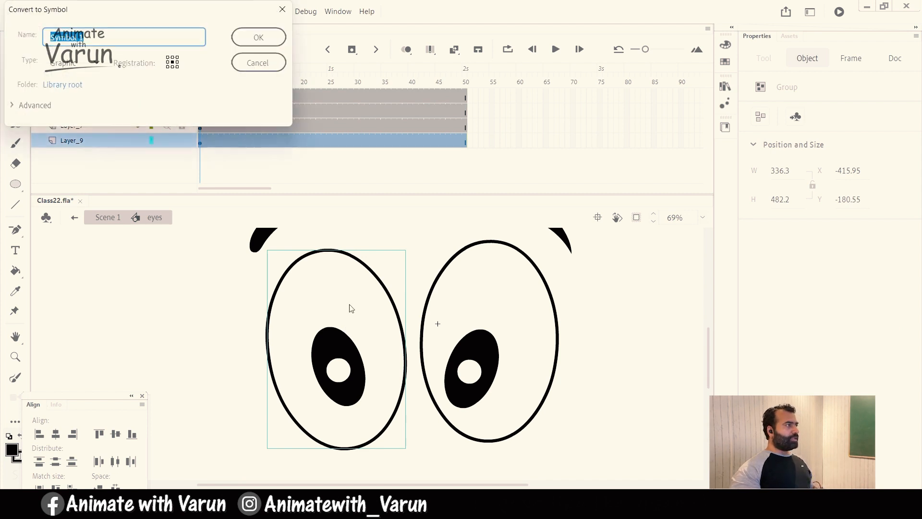
pyautogui.press('Return')
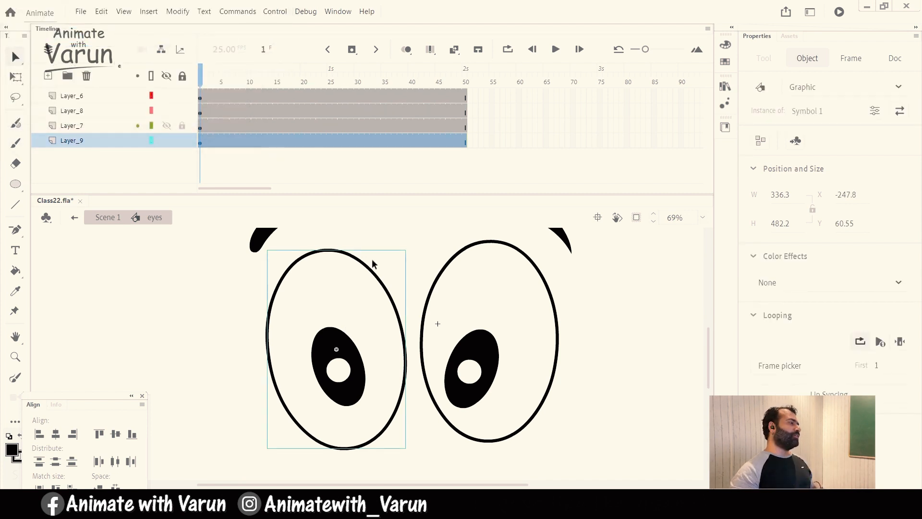
# Open the left-eye symbol, extend its Layer_1 to frame 23 and add a new layer above it.
pyautogui.doubleClick(353, 313)
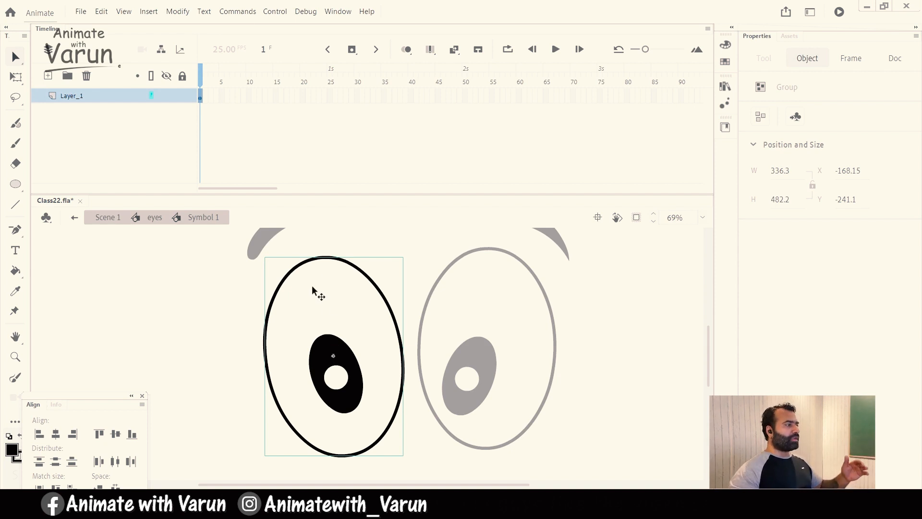
pyautogui.press('F5')
pyautogui.press('F5')
pyautogui.press('F5')
pyautogui.press('F5')
pyautogui.press('F5')
pyautogui.press('F5')
pyautogui.press('F5')
pyautogui.press('F5')
pyautogui.press('F5')
pyautogui.press('F5')
pyautogui.press('F5')
pyautogui.press('F5')
pyautogui.press('F5')
pyautogui.press('F5')
pyautogui.press('F5')
pyautogui.press('F5')
pyautogui.press('F5')
pyautogui.press('F5')
pyautogui.press('F5')
pyautogui.press('F5')
pyautogui.moveTo(222, 76); pyautogui.dragTo(199, 80)
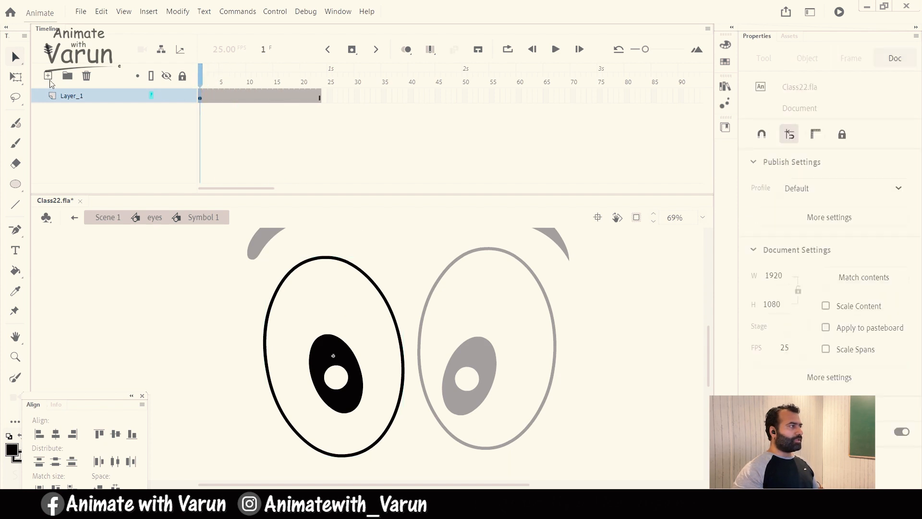
pyautogui.click(48, 76)
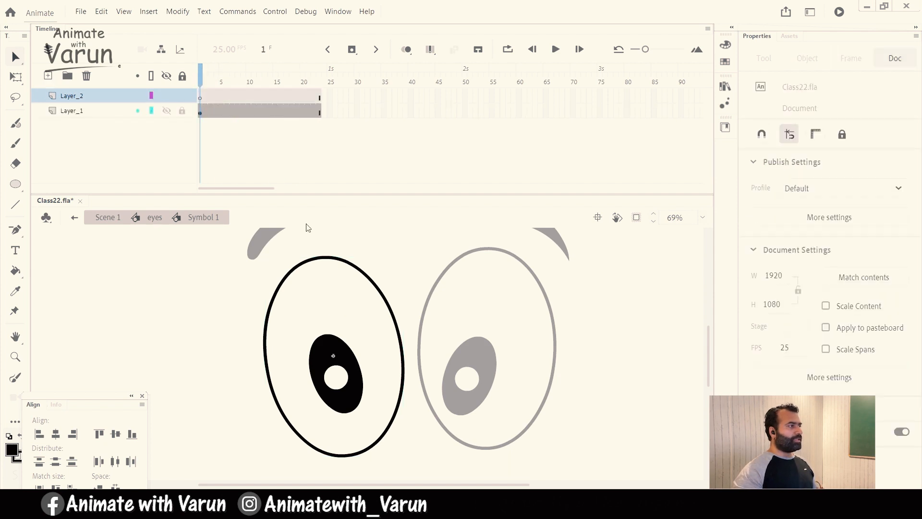
# Break apart the left eye artwork on Layer_1 of the symbol so its parts can be selected separately.
pyautogui.click(389, 305)
pyautogui.hotkey('ctrl', 'b')
pyautogui.click(388, 299)
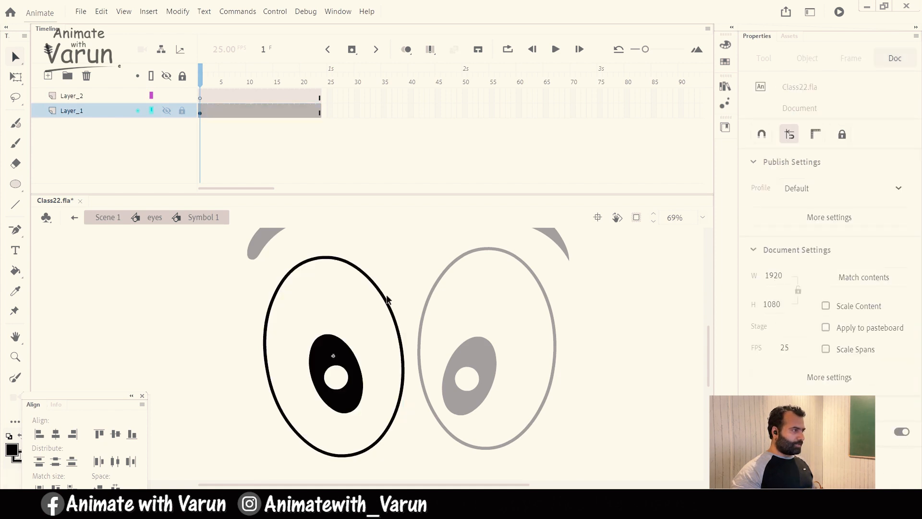
pyautogui.click(346, 367)
pyautogui.click(376, 346)
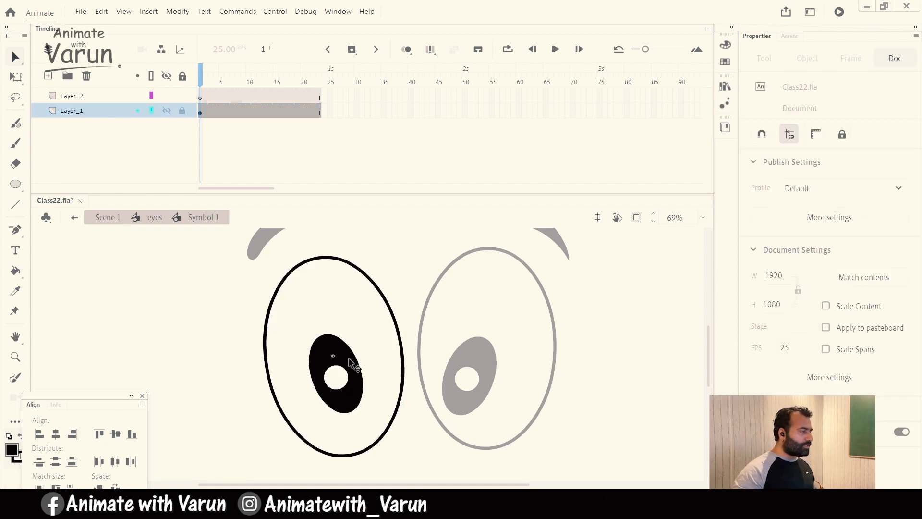
# Change the document's stage color to grey so the white eye shapes stand out.
pyautogui.hotkey('ctrl', '=')
pyautogui.click(370, 341)
pyautogui.click(511, 267)
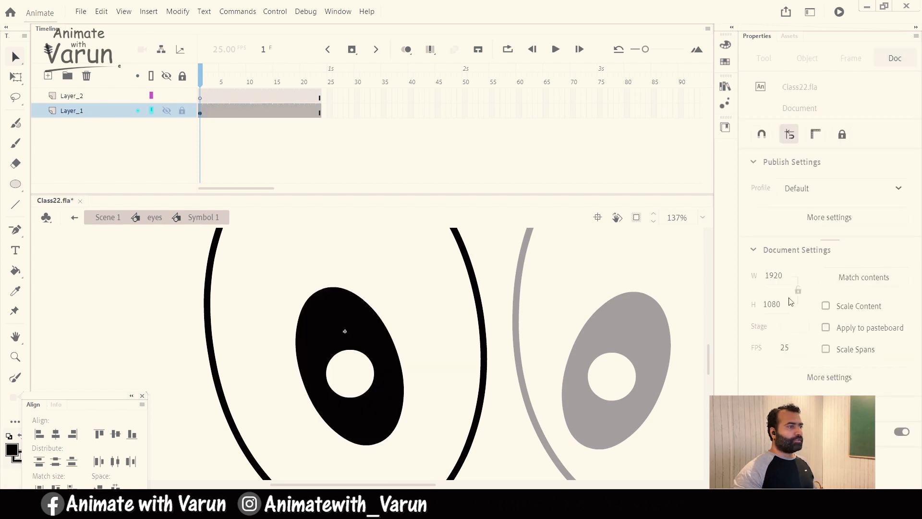
pyautogui.click(795, 329)
pyautogui.click(596, 392)
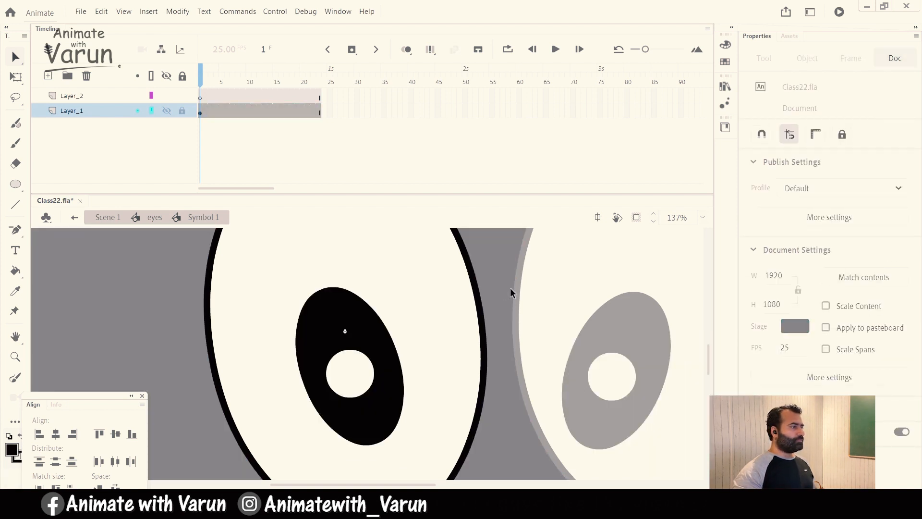
# Group the left eye's black pupil together with its white highlight.
pyautogui.click(356, 340)
pyautogui.hotkey('ctrl', 'g')
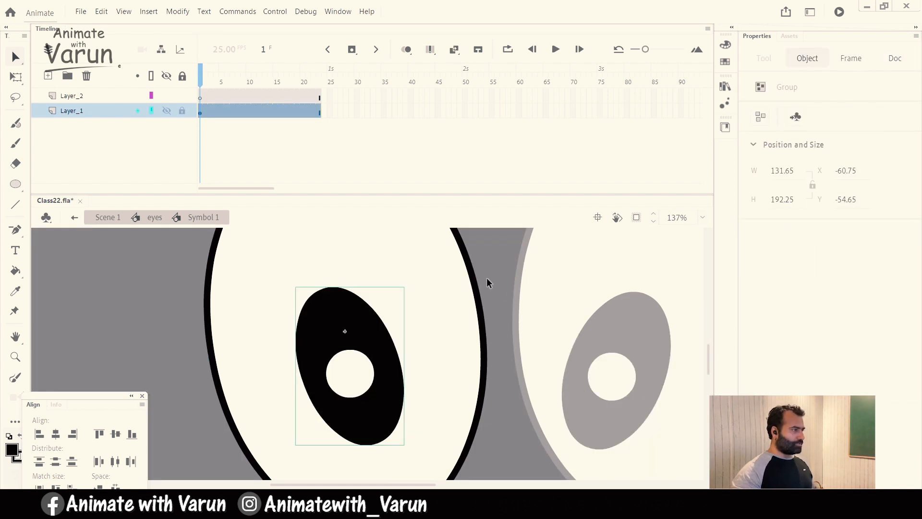
pyautogui.click(442, 305)
pyautogui.click(367, 355)
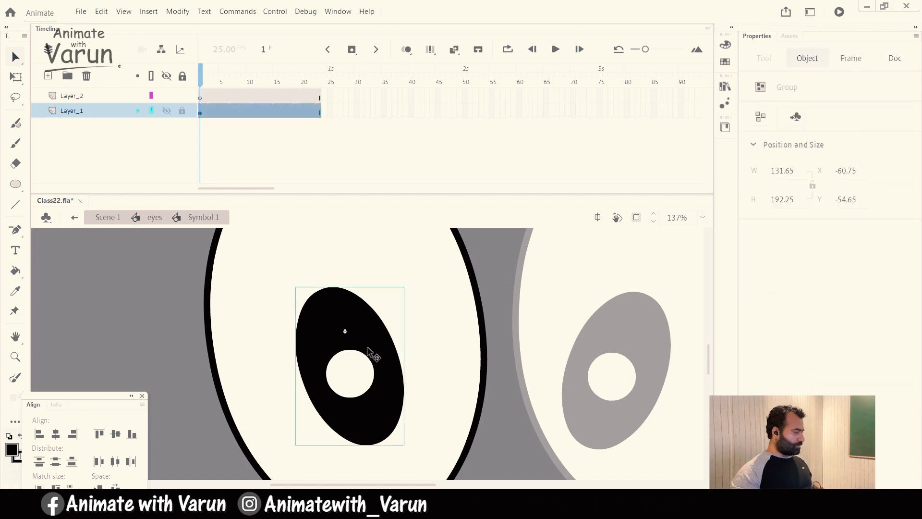
# Try deleting the pupil group from the left eye and undo the deletion.
pyautogui.press('Delete')
pyautogui.press('k')
pyautogui.hotkey('ctrl', 'z')
pyautogui.press('z')
pyautogui.keyDown('alt'); pyautogui.click(375, 344); pyautogui.keyUp('alt')
pyautogui.press('v')
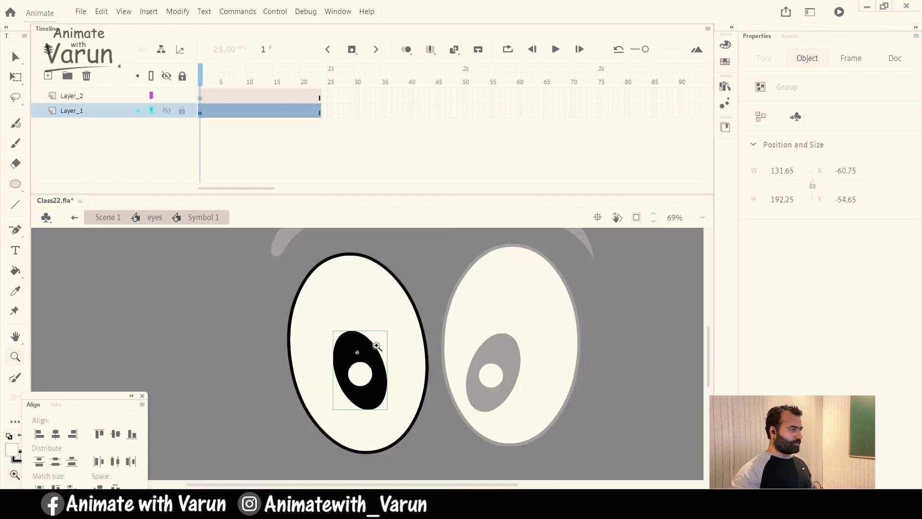
# Try moving the left eye's white fill away from its outline and undo the move.
pyautogui.click(423, 298)
pyautogui.moveTo(408, 304); pyautogui.dragTo(210, 348)
pyautogui.click(402, 342)
pyautogui.hotkey('ctrl', 'z')
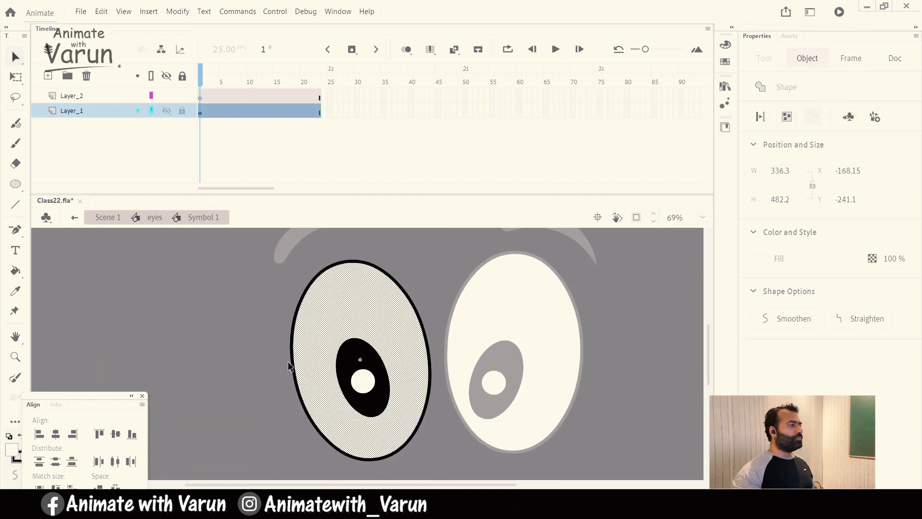
# Select the left eye's black outline, try moving it over the right eye, and undo the move.
pyautogui.moveTo(418, 326); pyautogui.dragTo(387, 335)
pyautogui.click(399, 315)
pyautogui.click(389, 326)
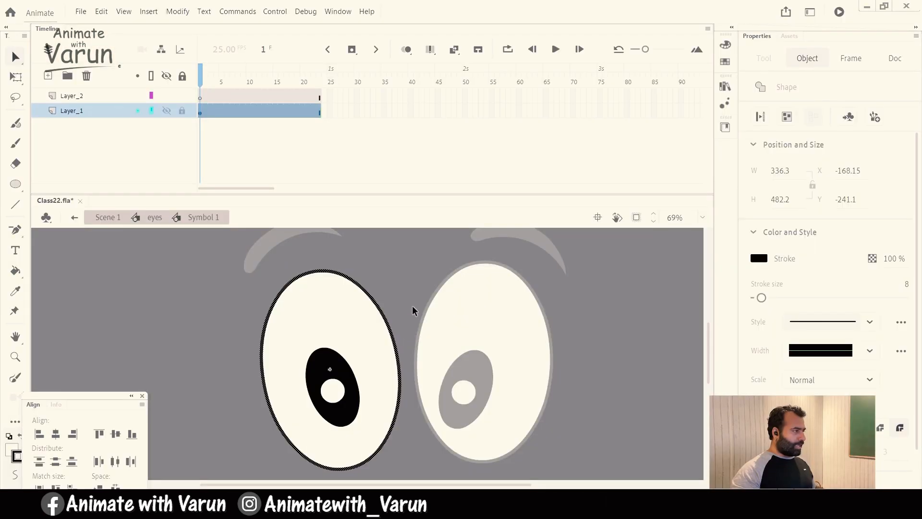
pyautogui.click(390, 294)
pyautogui.moveTo(391, 294); pyautogui.dragTo(538, 268)
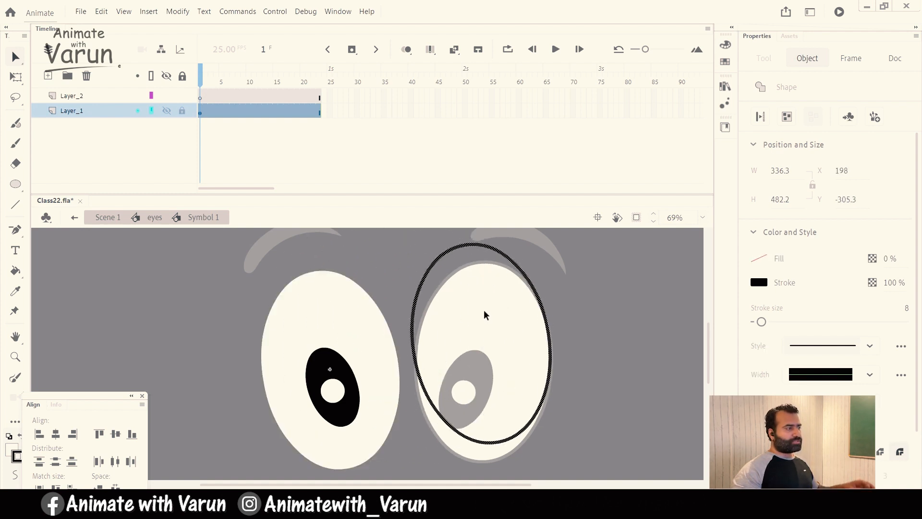
pyautogui.hotkey('ctrl', 'z')
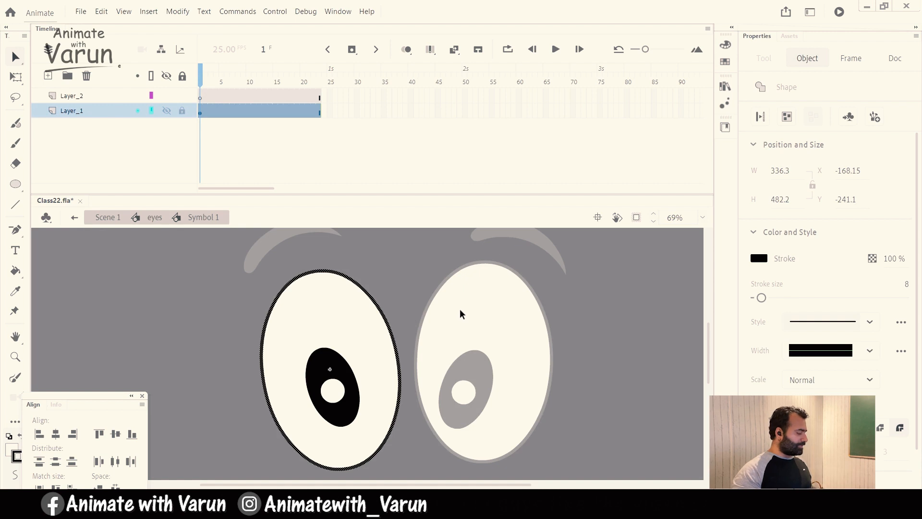
# Cut the left eye's outline from Layer_1 and paste it in place on frame 1 of Layer_2.
pyautogui.press('Delete')
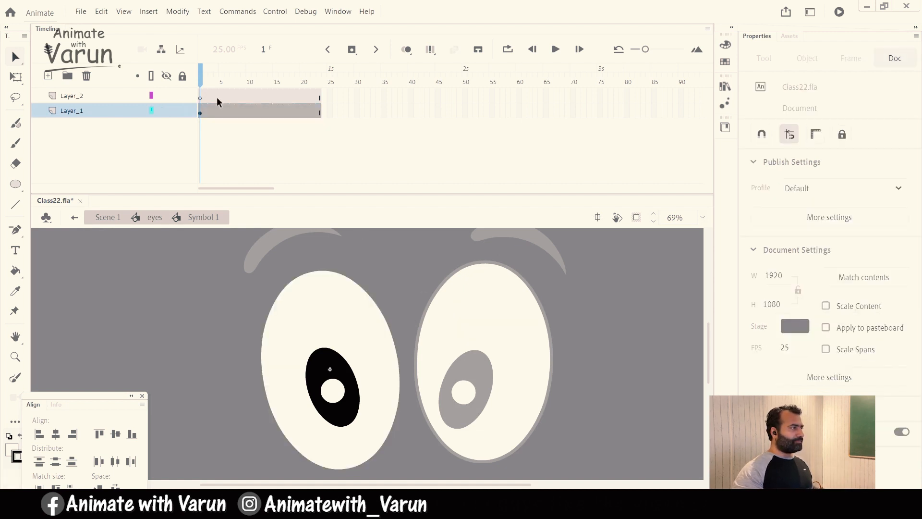
pyautogui.click(202, 97)
pyautogui.hotkey('ctrl', 'shift', 'v')
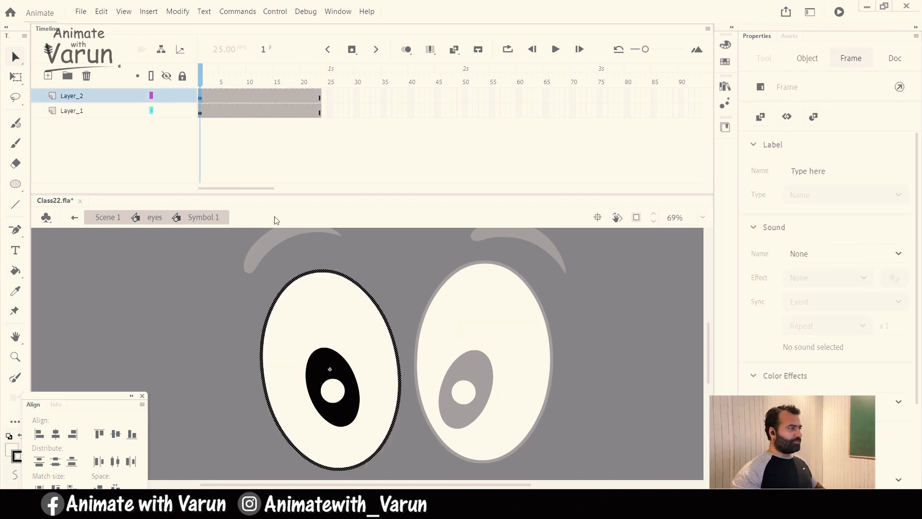
# Check the separation of outline and eye by toggling Layer_1's visibility and selecting the content of each layer.
pyautogui.click(400, 291)
pyautogui.click(167, 111)
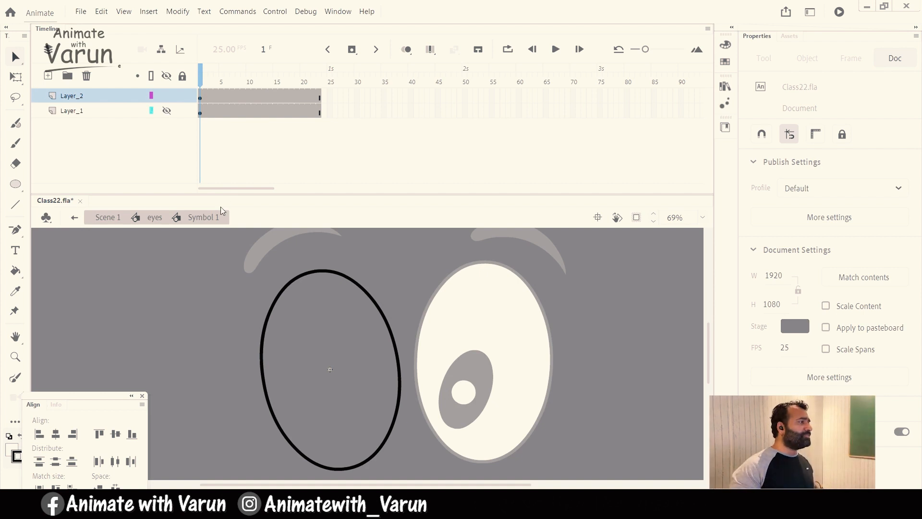
pyautogui.click(166, 110)
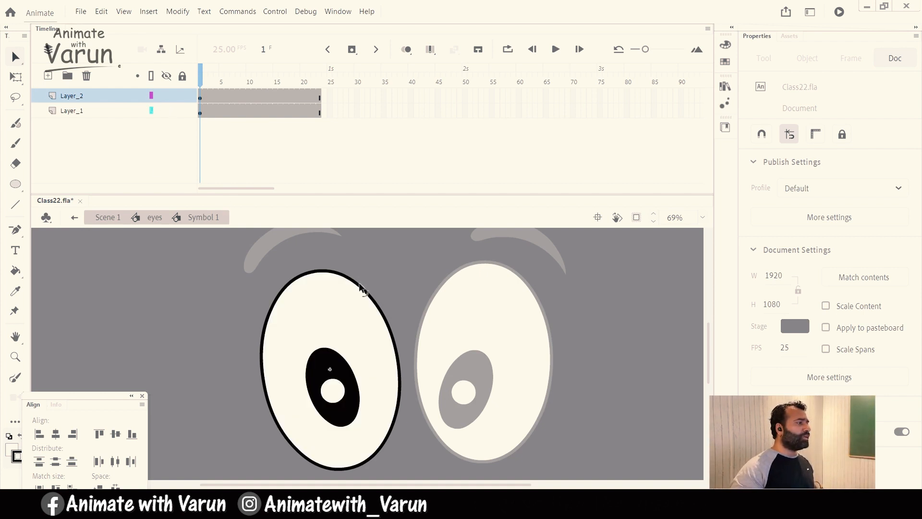
pyautogui.click(366, 297)
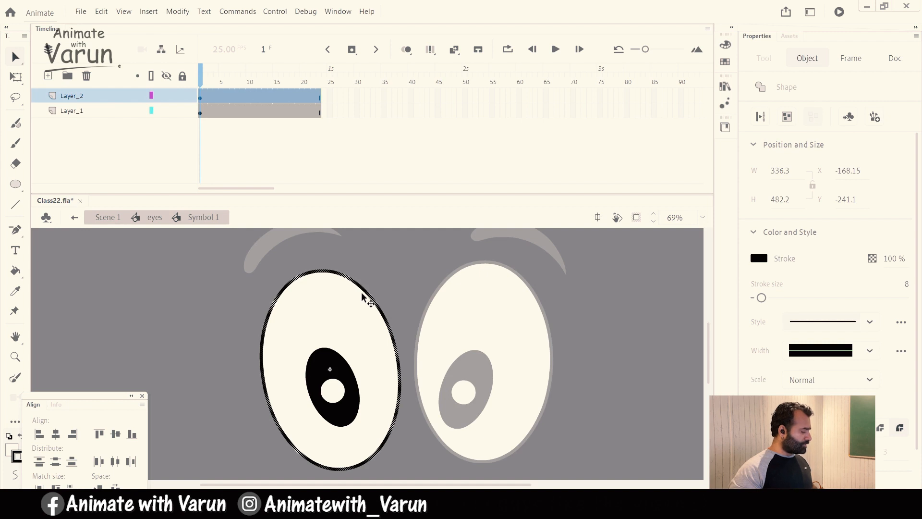
pyautogui.click(200, 113)
pyautogui.click(197, 136)
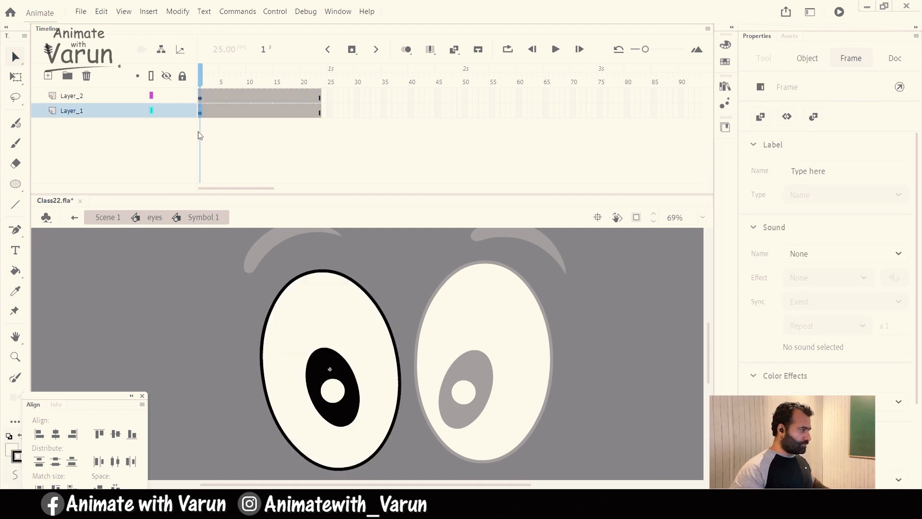
# Hide and lock Layer_1, and make Layer_2 with the outline the active layer.
pyautogui.click(165, 113)
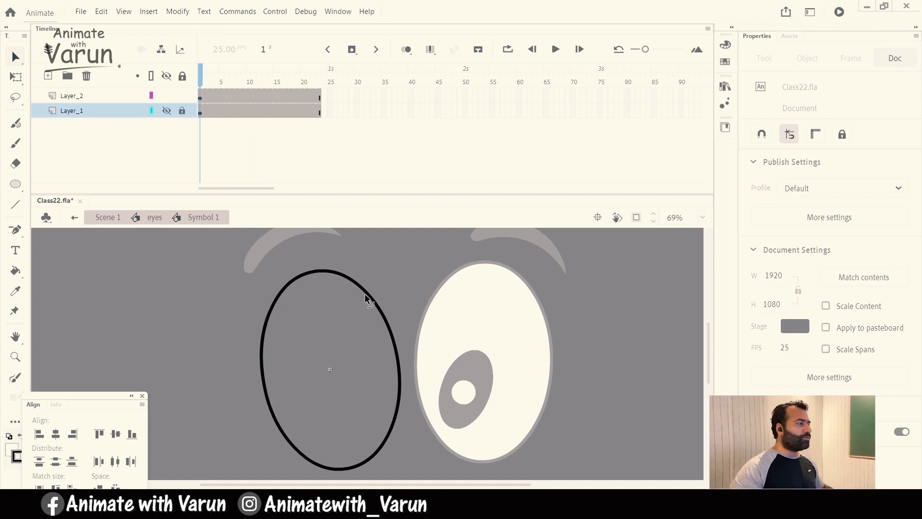
pyautogui.moveTo(378, 275); pyautogui.dragTo(379, 275)
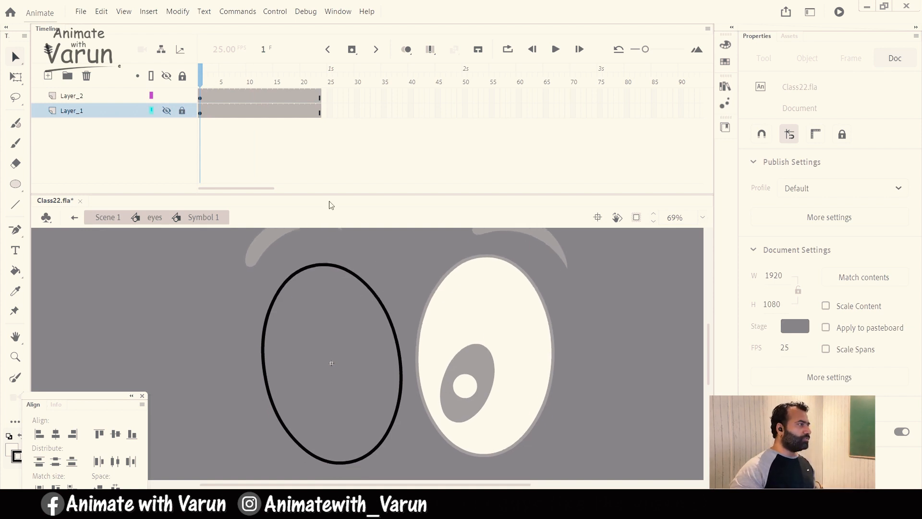
pyautogui.click(167, 110)
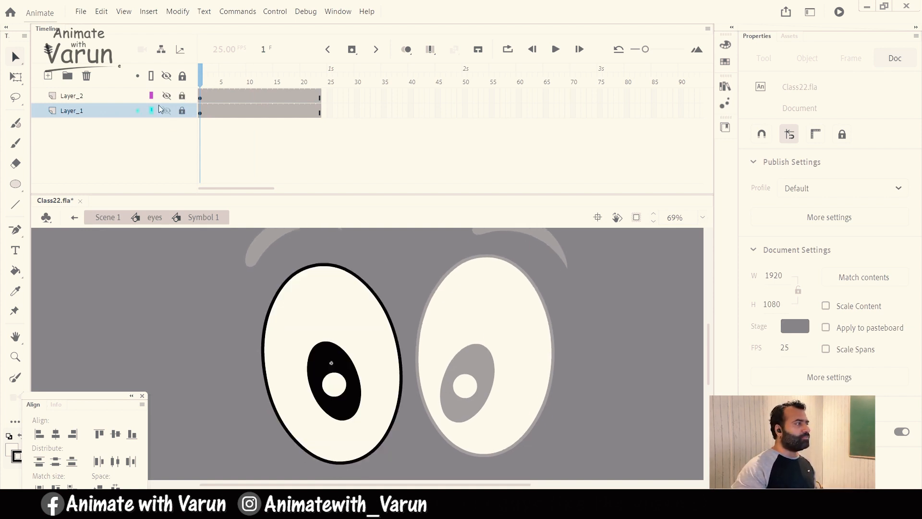
pyautogui.click(166, 111)
pyautogui.click(188, 95)
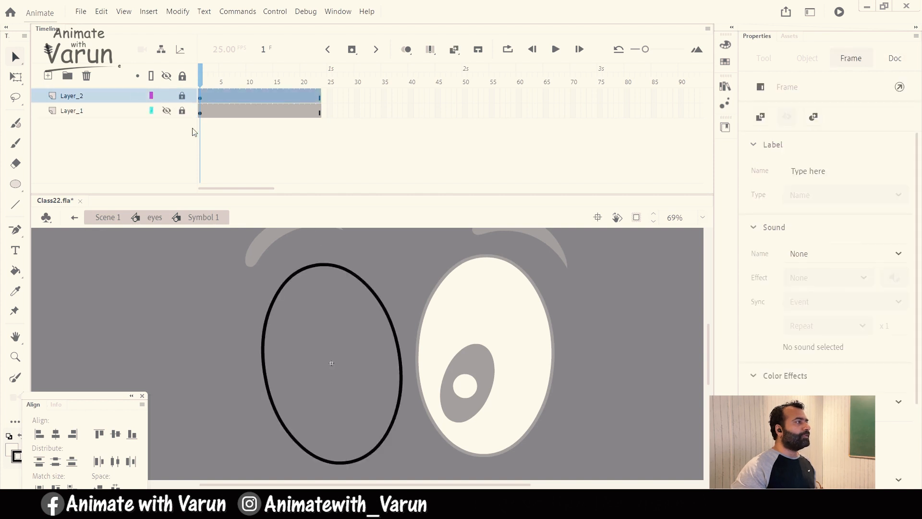
# Try drawing curved eyelid lines across the upper part of the outline on frame 1 with the Paint Brush.
pyautogui.click(369, 349)
pyautogui.click(389, 328)
pyautogui.click(395, 316)
pyautogui.press('y')
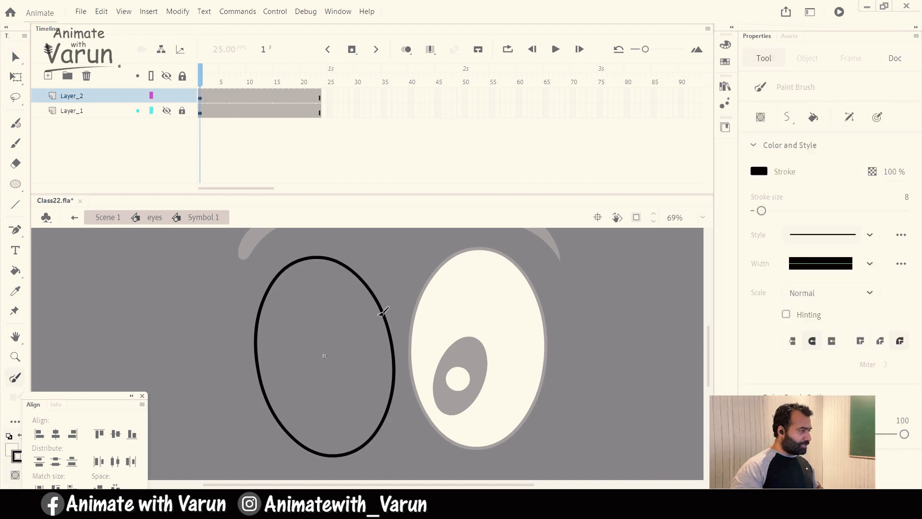
pyautogui.moveTo(201, 356); pyautogui.dragTo(538, 301)
pyautogui.hotkey('ctrl', 'z')
pyautogui.moveTo(232, 346); pyautogui.dragTo(449, 311)
pyautogui.hotkey('ctrl', 'z')
pyautogui.moveTo(394, 305)
pyautogui.mouseDown()
pyautogui.moveTo(279, 321)
pyautogui.moveTo(407, 306)
pyautogui.mouseUp()
pyautogui.hotkey('ctrl', 'z')
# Set the Paint Bucket fill to grey and fill the area above the trial eyelid line.
pyautogui.press('k')
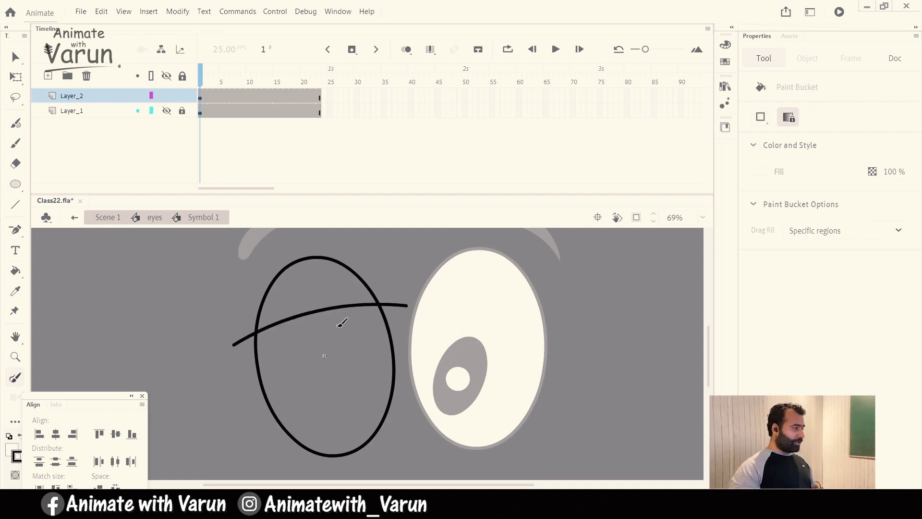
pyautogui.click(760, 172)
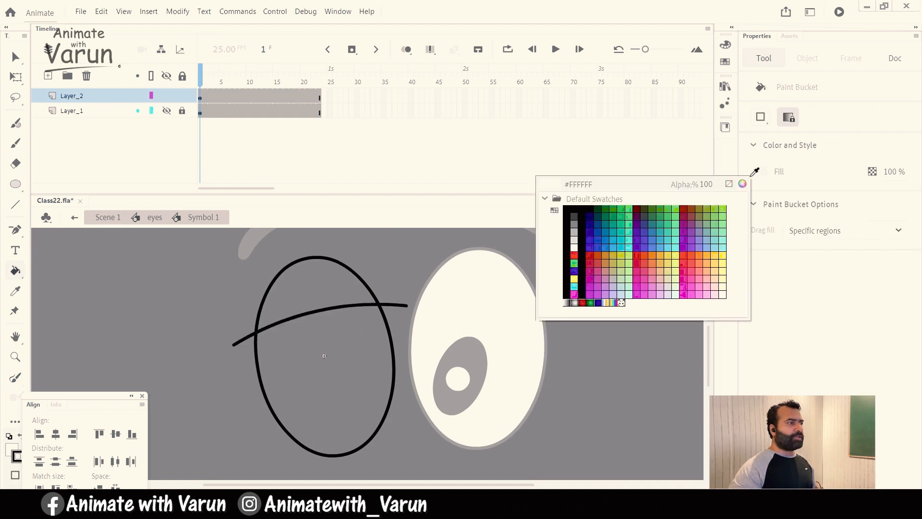
pyautogui.click(576, 230)
pyautogui.click(309, 309)
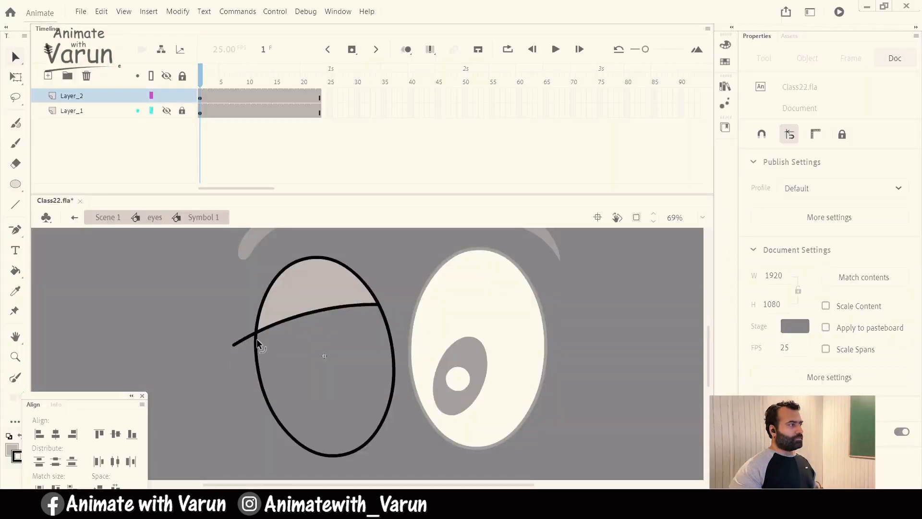
# Undo the trial eyelid on frame 1 and insert a keyframe at frame 5 of Layer_2.
pyautogui.hotkey('ctrl', 'z')
pyautogui.hotkey('ctrl', 'z')
pyautogui.moveTo(211, 94); pyautogui.dragTo(223, 95)
pyautogui.press('F6')
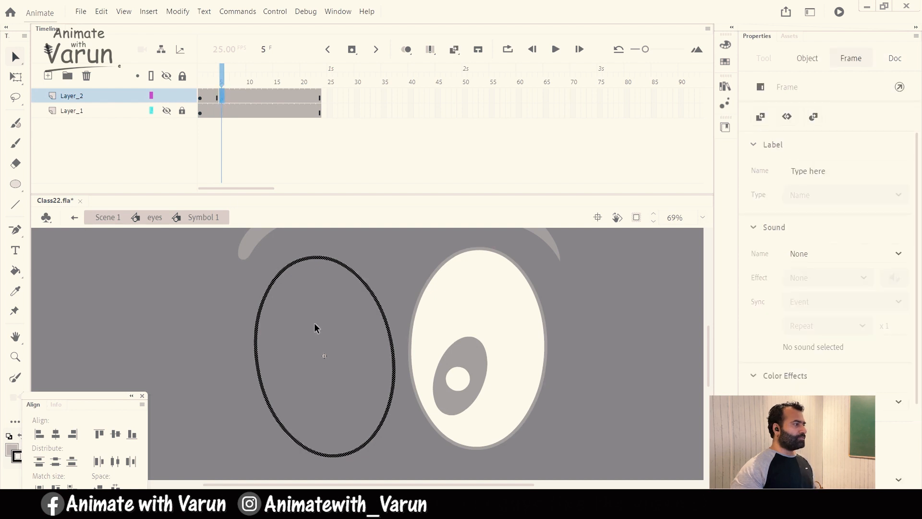
# On frame 5, draw a curved eyelid line across the outline's upper part, trim its overhanging ends and fill the lid grey.
pyautogui.click(309, 339)
pyautogui.press('y')
pyautogui.moveTo(272, 330); pyautogui.dragTo(416, 311)
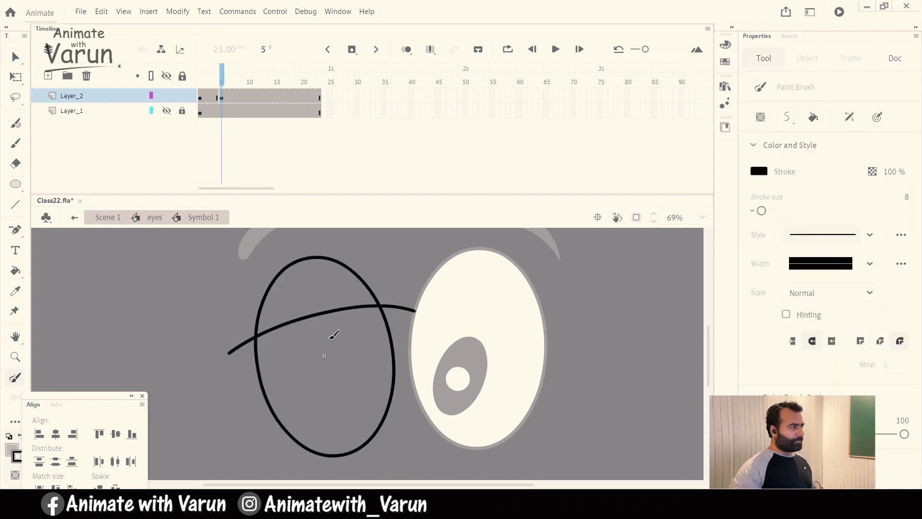
pyautogui.press('v')
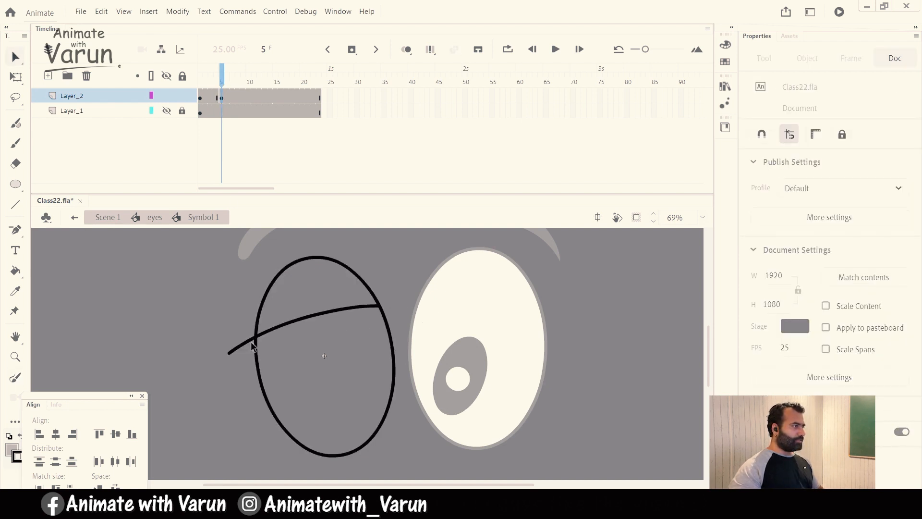
pyautogui.press('k')
pyautogui.click(317, 288)
pyautogui.scroll(-1, 349, 273)
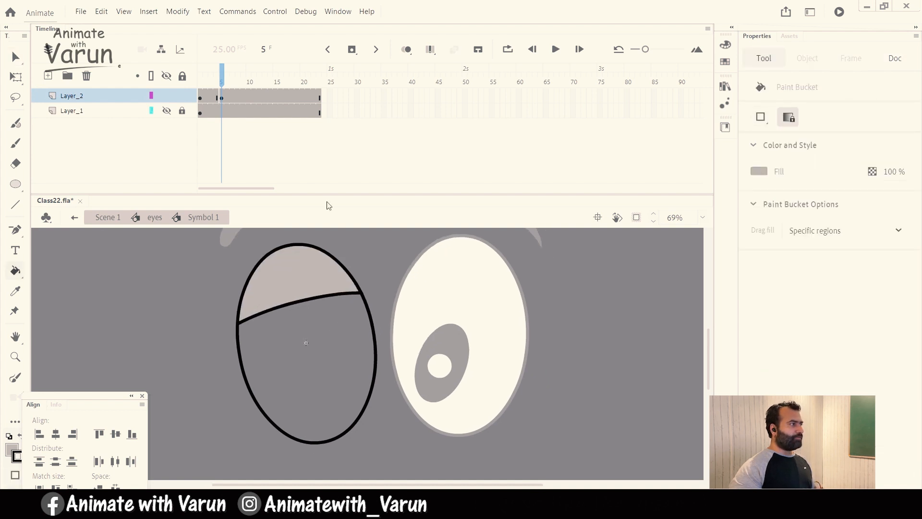
# Insert a keyframe at frame 8 of Layer_2 and draw a downward-curved lid line across the outline's lower part.
pyautogui.moveTo(221, 80); pyautogui.dragTo(239, 81)
pyautogui.press('F6')
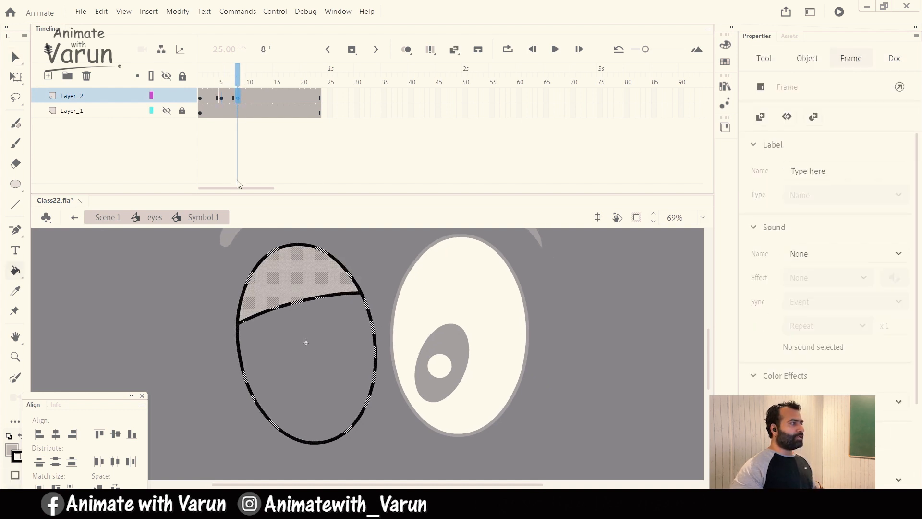
pyautogui.moveTo(341, 389); pyautogui.dragTo(335, 376)
pyautogui.press('v')
pyautogui.click(335, 376)
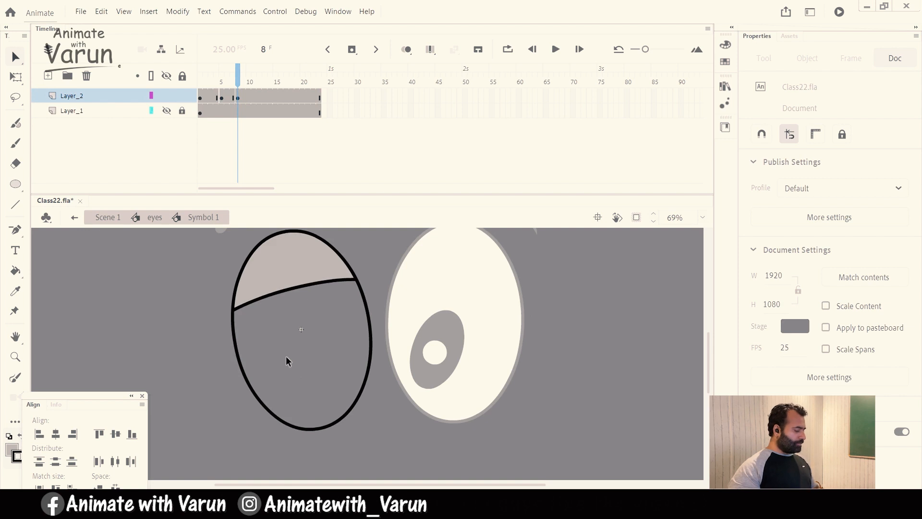
pyautogui.press('b')
pyautogui.moveTo(277, 340); pyautogui.dragTo(260, 326)
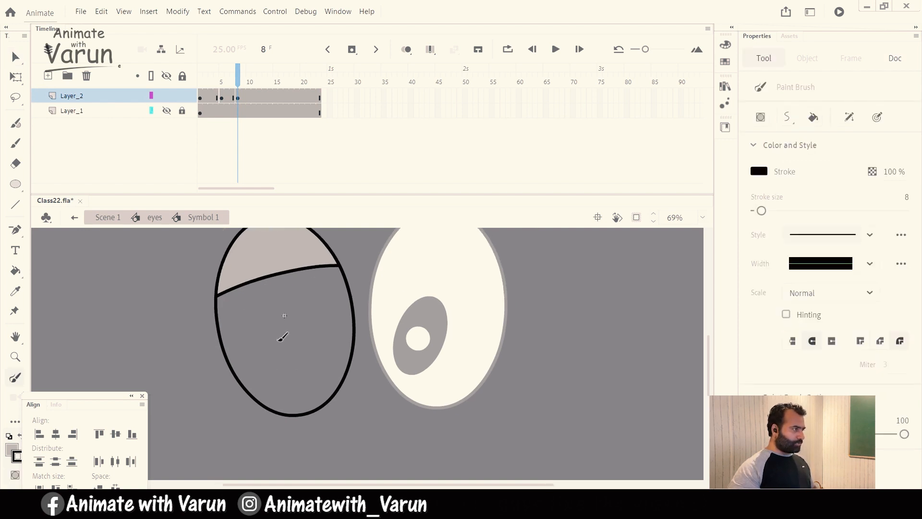
pyautogui.moveTo(193, 362); pyautogui.dragTo(378, 308)
pyautogui.moveTo(290, 308); pyautogui.dragTo(286, 325)
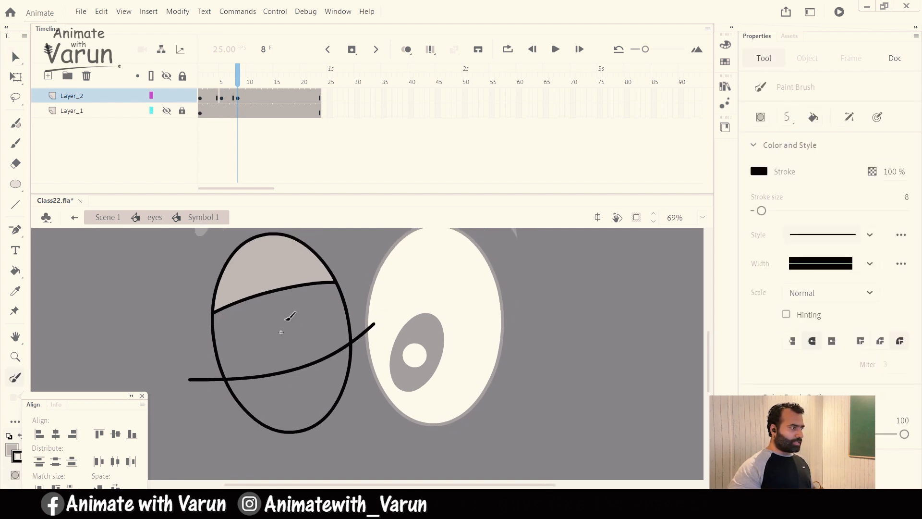
# Delete the old upper lid line on frame 8 and extend the sampled grey fill down to the lower lid line.
pyautogui.press('v')
pyautogui.click(287, 290)
pyautogui.press('Delete')
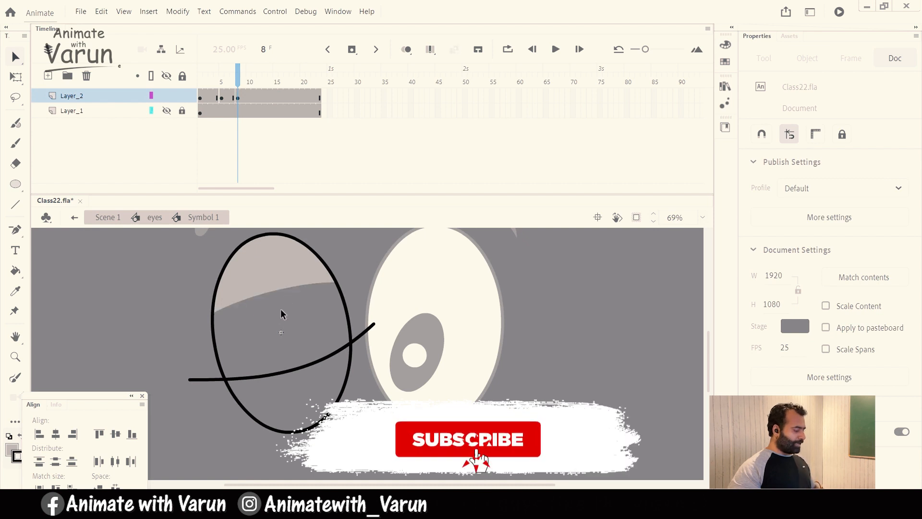
pyautogui.press('i')
pyautogui.click(289, 282)
pyautogui.click(316, 338)
pyautogui.moveTo(307, 360)
pyautogui.mouseDown()
pyautogui.moveTo(295, 344)
pyautogui.moveTo(312, 366)
pyautogui.mouseUp()
# Delete both ends of the frame 8 lid line that stick out beyond the eye outline.
pyautogui.press('v')
pyautogui.click(352, 317)
pyautogui.press('Delete')
pyautogui.click(205, 363)
pyautogui.press('Delete')
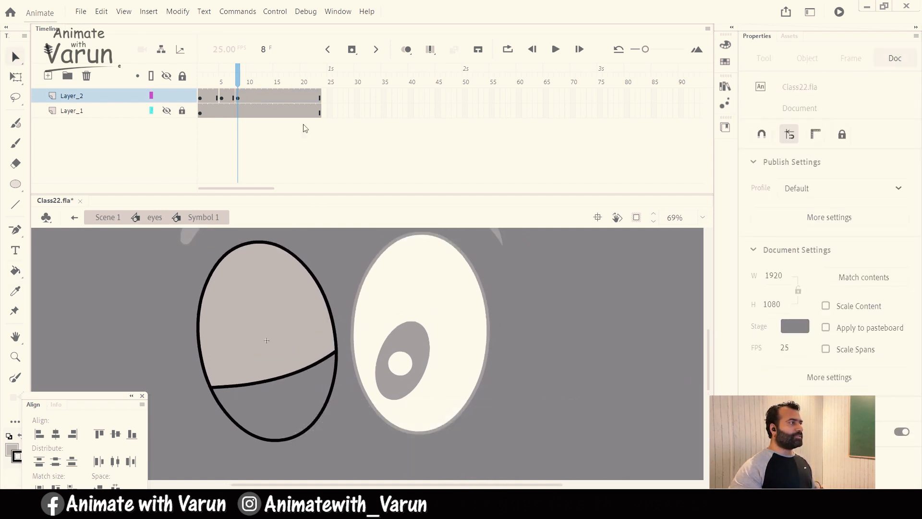
# Insert a keyframe at frame 11 of Layer_2, fill the rest of the eye outline grey and delete the lid line.
pyautogui.click(253, 98)
pyautogui.press('F6')
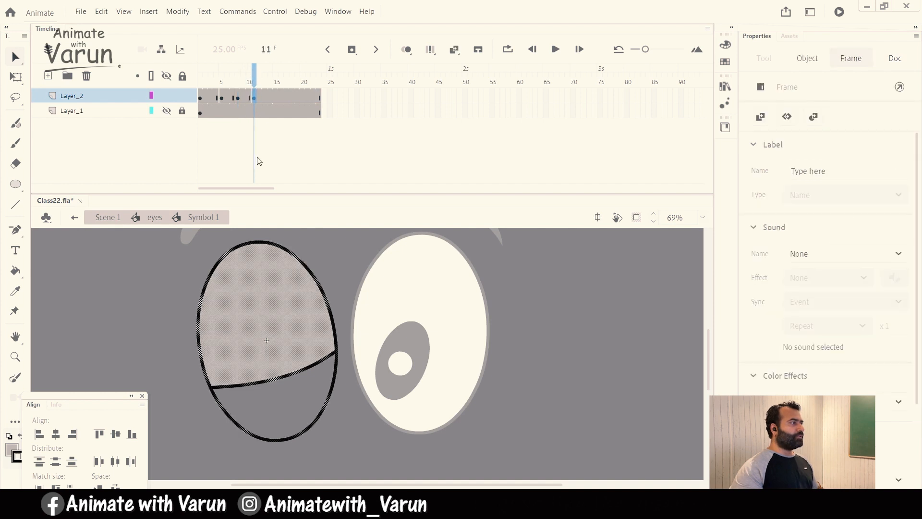
pyautogui.click(360, 299)
pyautogui.click(306, 312)
pyautogui.click(309, 405)
pyautogui.press('v')
pyautogui.click(281, 378)
pyautogui.press('Delete')
# Copy Layer_2's frame 8 drawing to frame 14, frame 5 to frame 17, and the open-eye frame 1 after them.
pyautogui.click(246, 84)
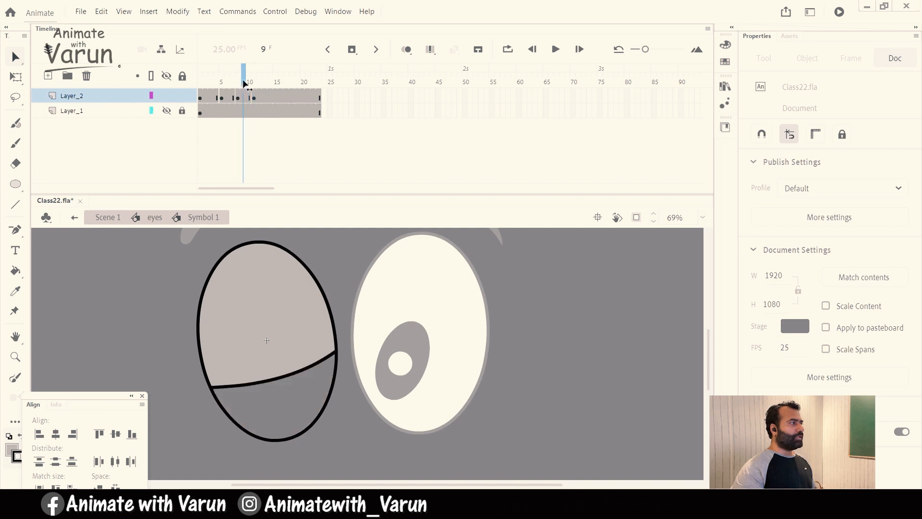
pyautogui.click(238, 99)
pyautogui.moveTo(267, 98); pyautogui.dragTo(286, 98)
pyautogui.click(222, 99)
pyautogui.click(201, 99)
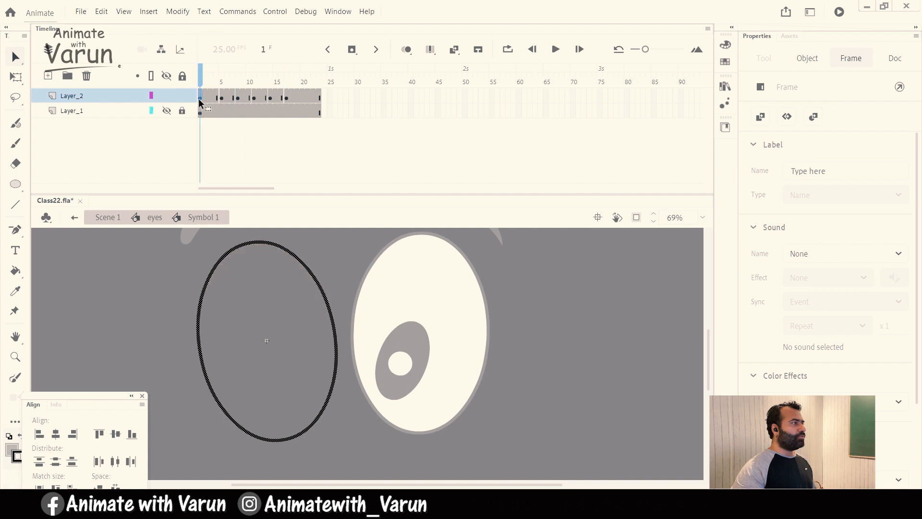
pyautogui.moveTo(293, 95)
pyautogui.mouseDown()
pyautogui.moveTo(231, 79)
pyautogui.moveTo(300, 76)
pyautogui.moveTo(210, 81)
pyautogui.moveTo(284, 81)
pyautogui.mouseUp()
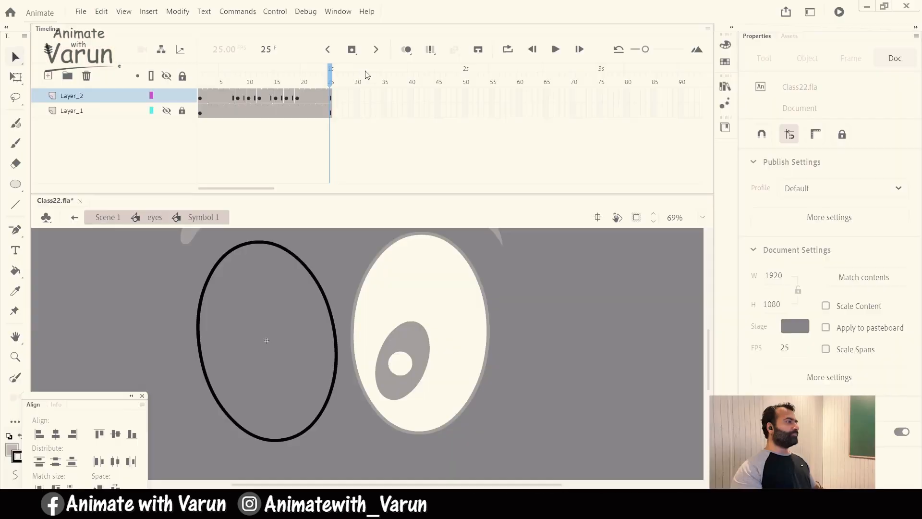
# Extend both layers to frame 29 and play the blink from the start.
pyautogui.press('F5')
pyautogui.press('F5')
pyautogui.press('F5')
pyautogui.press('F5')
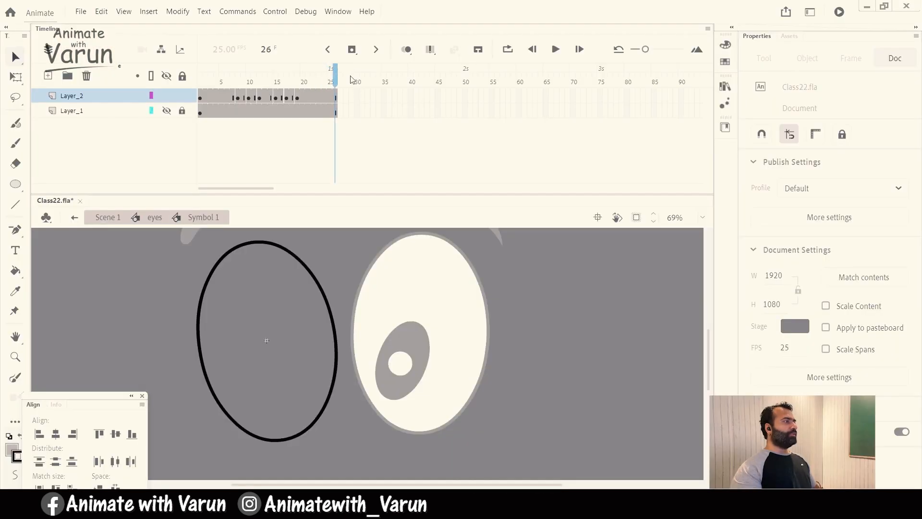
pyautogui.moveTo(342, 77); pyautogui.dragTo(155, 84)
pyautogui.press('Return')
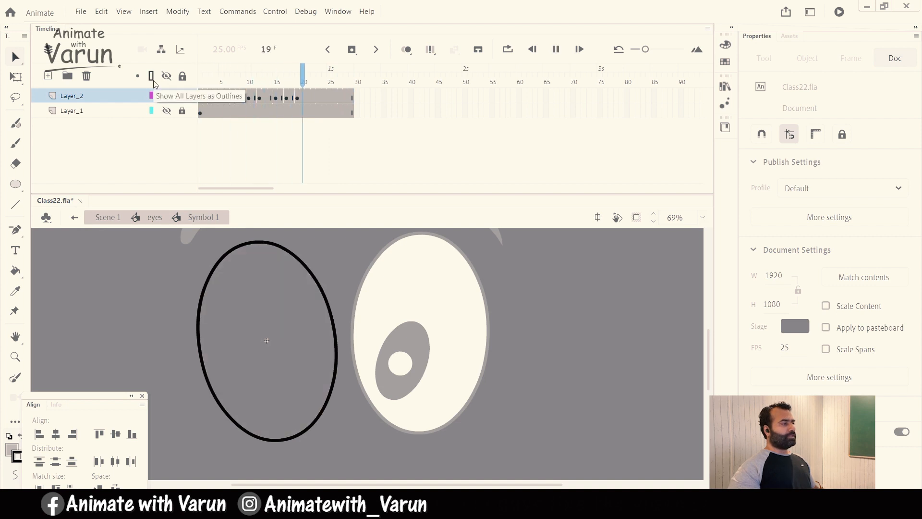
# Unhide Layer_1 and play the blink over the full eye.
pyautogui.click(167, 110)
pyautogui.moveTo(233, 77); pyautogui.dragTo(300, 74)
pyautogui.press('Return')
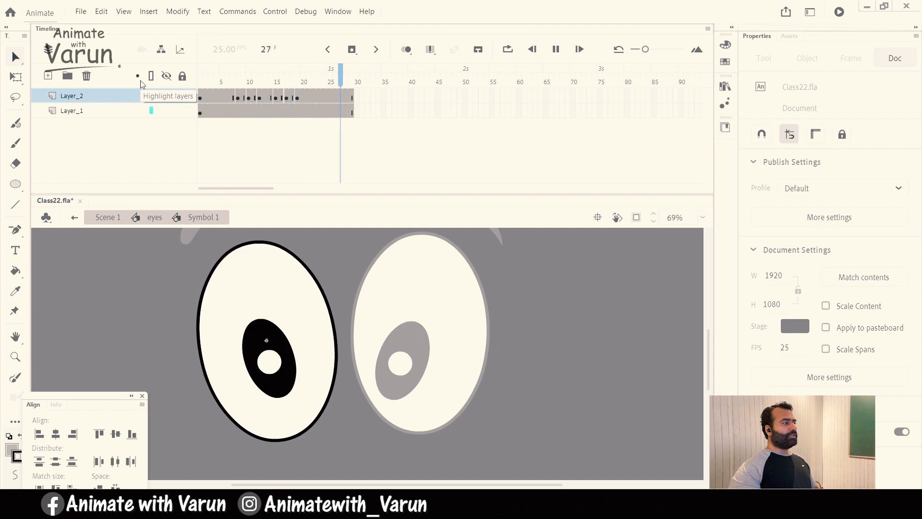
pyautogui.press('Return')
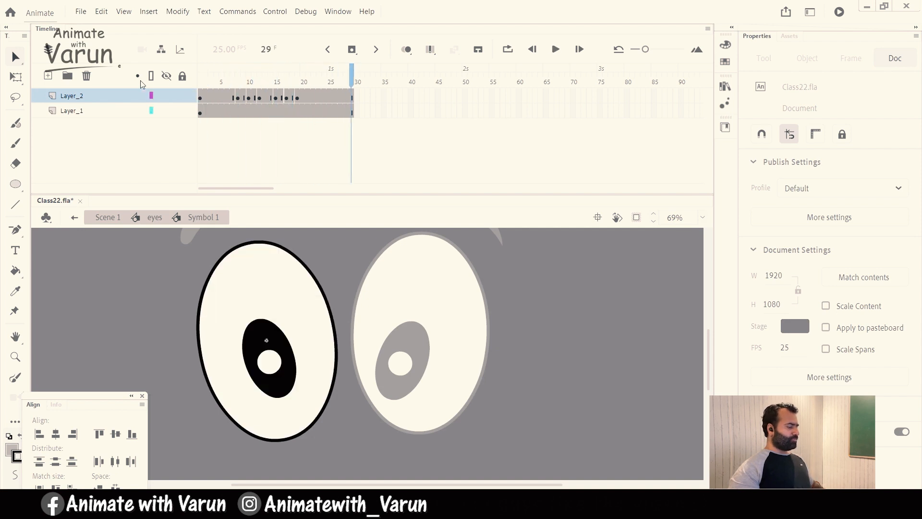
pyautogui.moveTo(262, 84); pyautogui.dragTo(332, 85)
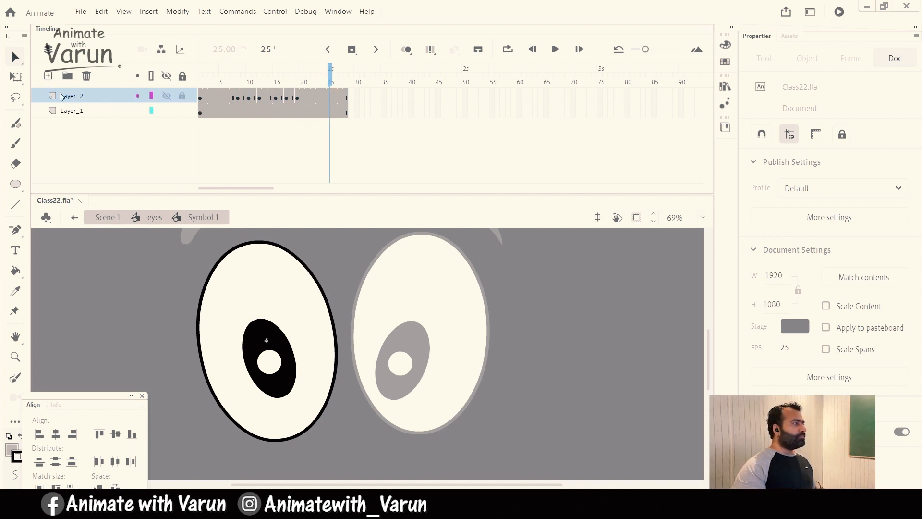
# Add a layer above Layer_1, cut the pupil out of Layer_1 and paste it in place on the new layer.
pyautogui.click(64, 111)
pyautogui.click(347, 312)
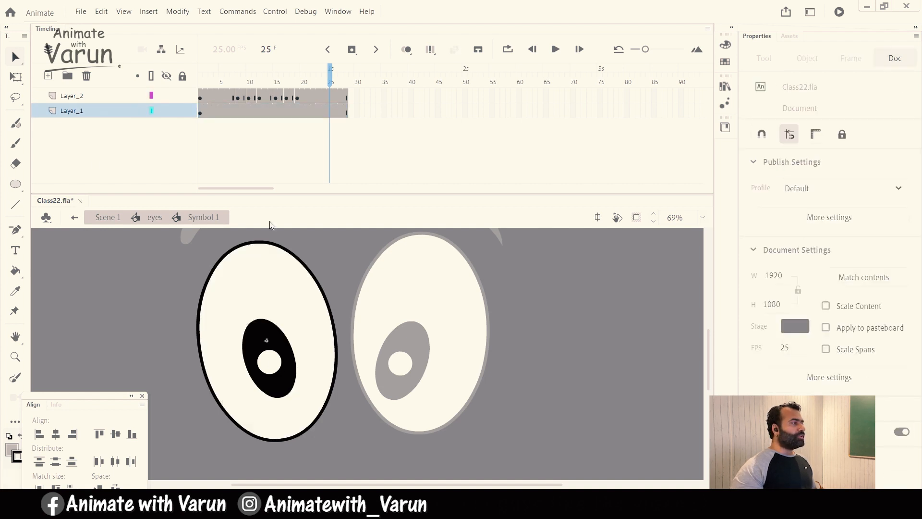
pyautogui.click(48, 76)
pyautogui.click(265, 350)
pyautogui.moveTo(285, 375); pyautogui.dragTo(284, 354)
pyautogui.hotkey('ctrl', 'z')
pyautogui.hotkey('ctrl', 'x')
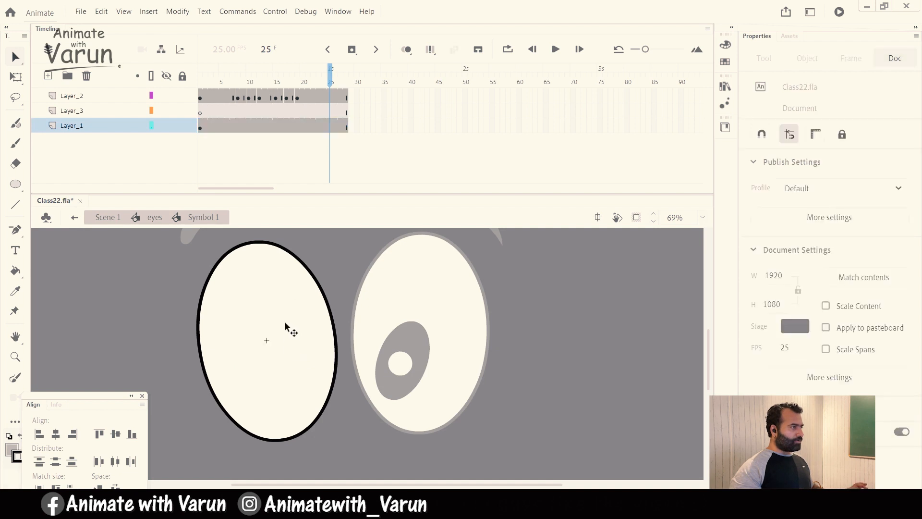
pyautogui.click(201, 112)
pyautogui.hotkey('ctrl', 'shift', 'v')
# Insert eight frames at the start of all three layers, extending them to frame 36.
pyautogui.moveTo(207, 78); pyautogui.dragTo(172, 81)
pyautogui.press('F5')
pyautogui.press('F5')
pyautogui.press('F5')
pyautogui.press('F5')
pyautogui.press('F5')
pyautogui.press('F5')
pyautogui.press('F5')
pyautogui.press('F5')
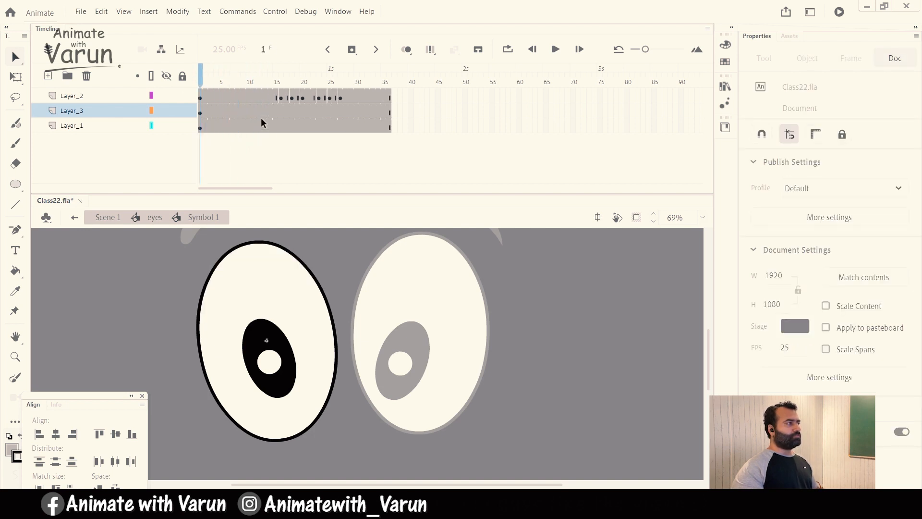
# Create a classic tween on the pupil's Layer_3 and insert a keyframe at frame 8.
pyautogui.click(240, 110)
pyautogui.rightClick(233, 113)
pyautogui.click(255, 119)
pyautogui.click(234, 79)
pyautogui.click(238, 79)
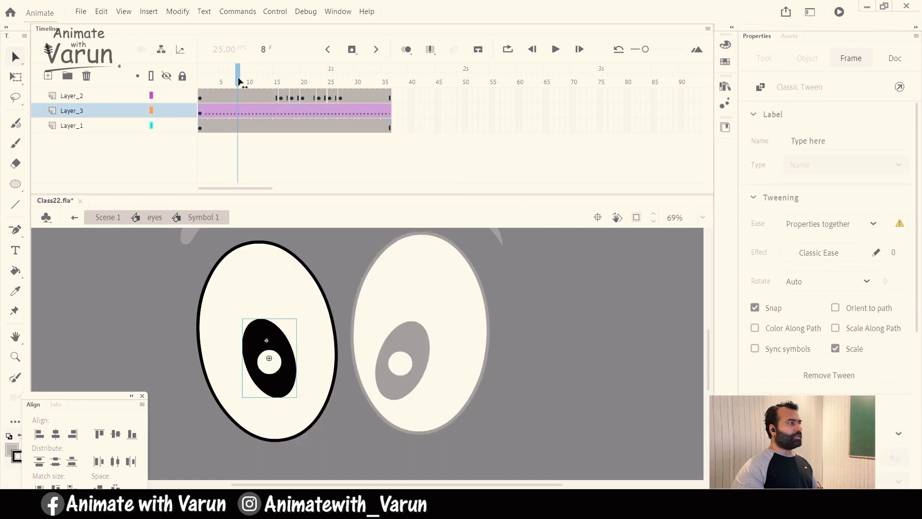
pyautogui.click(239, 110)
pyautogui.press('F6')
# Insert a keyframe at frame 14 of Layer_3 and move the pupil to the upper right inside the eye.
pyautogui.moveTo(239, 80); pyautogui.dragTo(271, 79)
pyautogui.click(269, 110)
pyautogui.press('F6')
pyautogui.click(334, 303)
pyautogui.moveTo(278, 355); pyautogui.dragTo(311, 314)
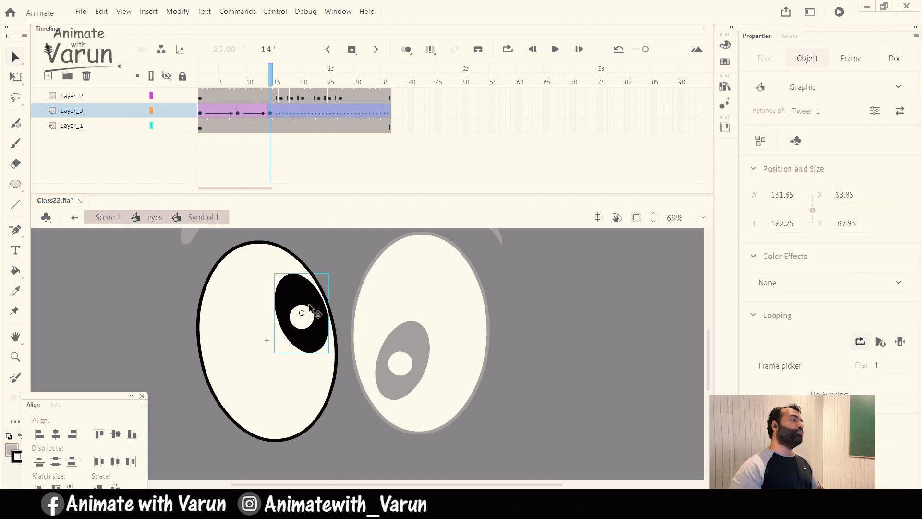
# Play the pupil movement and remove two frames from Layer_3's second tween, bringing its last keyframe to frame 12.
pyautogui.moveTo(271, 73); pyautogui.dragTo(216, 75)
pyautogui.press('Return')
pyautogui.press('Return')
pyautogui.click(238, 98)
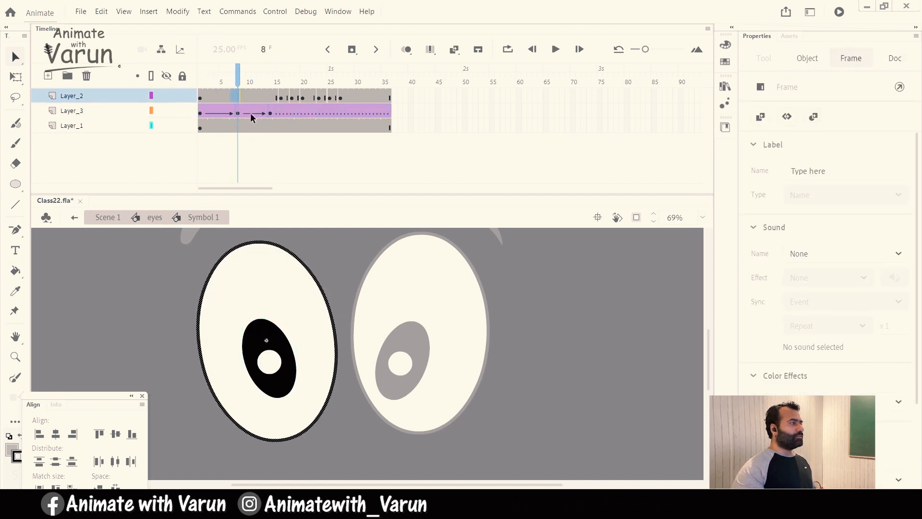
pyautogui.click(250, 113)
pyautogui.hotkey('shift', 'F5')
pyautogui.hotkey('shift', 'F5')
# Play and scrub the eye animation to check the faster pupil movement together with the blink.
pyautogui.moveTo(251, 74); pyautogui.dragTo(195, 83)
pyautogui.press('Return')
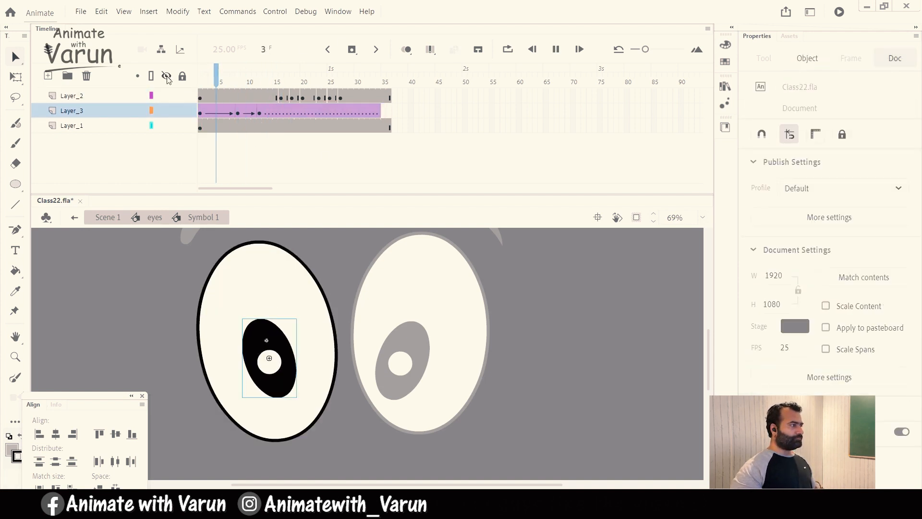
pyautogui.press('Return')
pyautogui.click(251, 110)
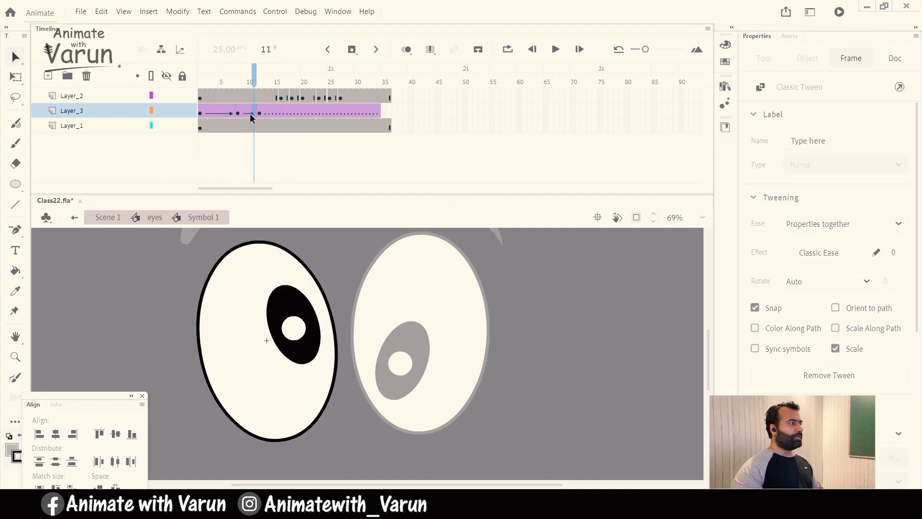
pyautogui.moveTo(284, 77); pyautogui.dragTo(342, 71)
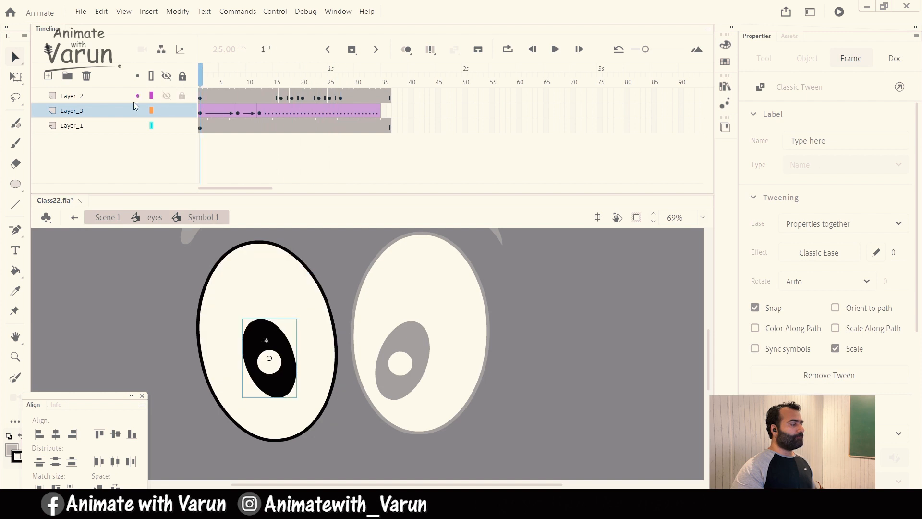
pyautogui.press('Return')
pyautogui.press('Return')
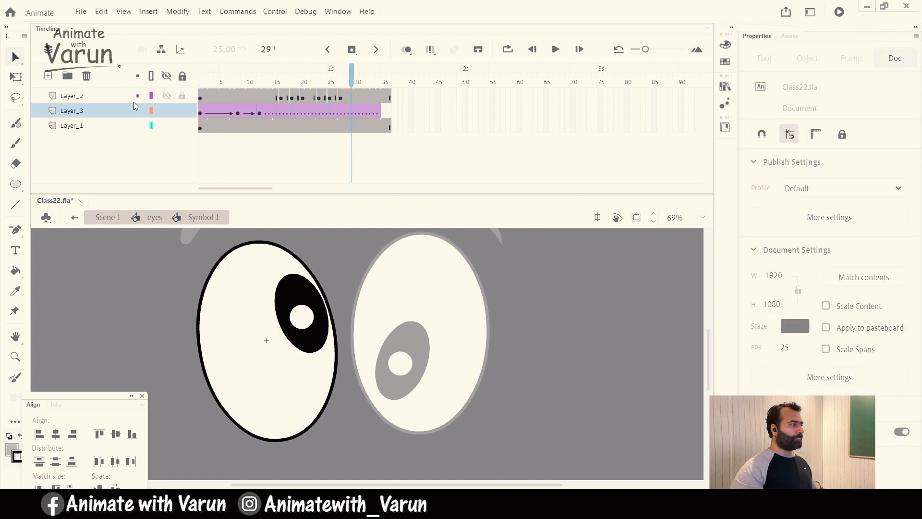
# Extend Layer_3 by two frames to end at frame 36 and play the eye animation.
pyautogui.moveTo(353, 72); pyautogui.dragTo(375, 113)
pyautogui.click(376, 114)
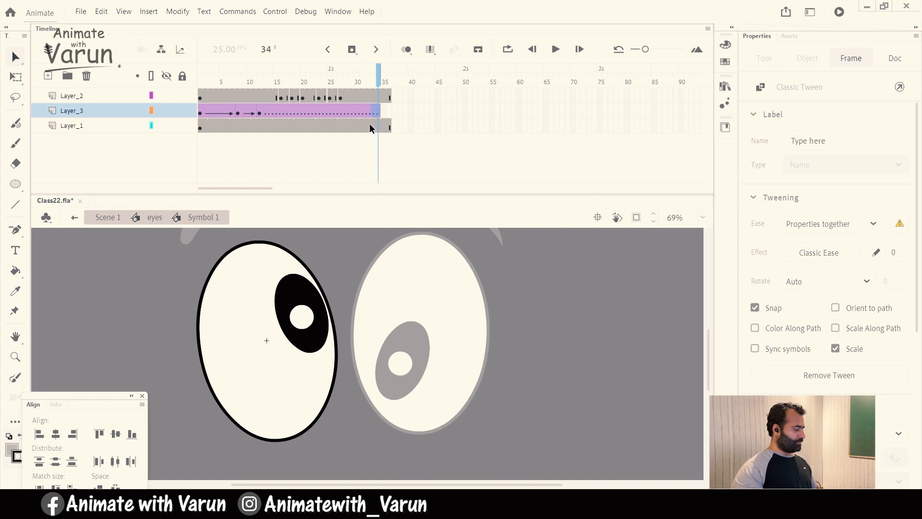
pyautogui.click(402, 111)
pyautogui.click(377, 113)
pyautogui.press('F5')
pyautogui.press('F5')
pyautogui.moveTo(377, 77); pyautogui.dragTo(147, 84)
pyautogui.press('Return')
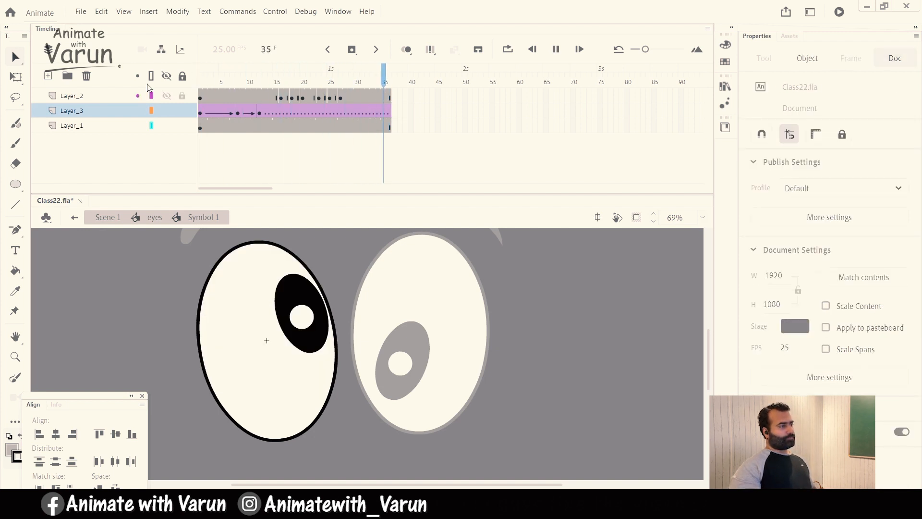
# Return to the eyes symbol and place a duplicate of the animated left eye to the right.
pyautogui.hotkey('ctrl', '-')
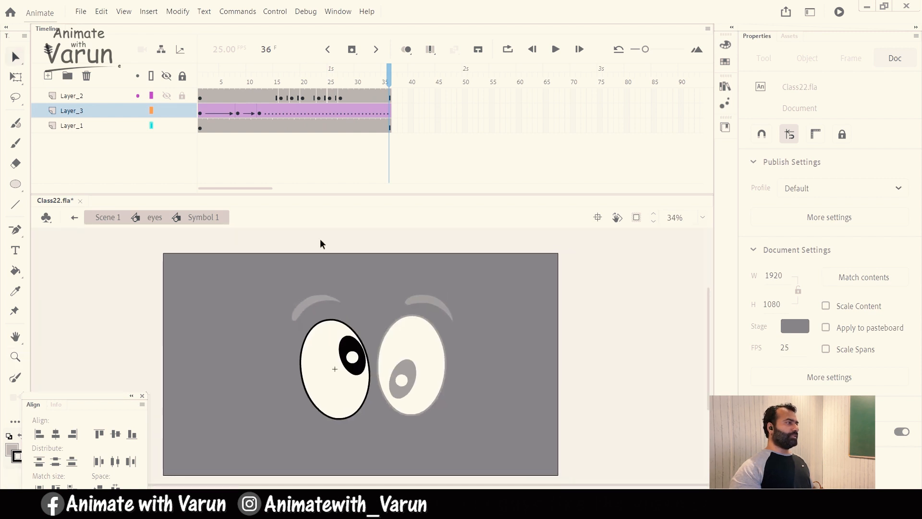
pyautogui.moveTo(365, 79); pyautogui.dragTo(390, 79)
pyautogui.click(157, 219)
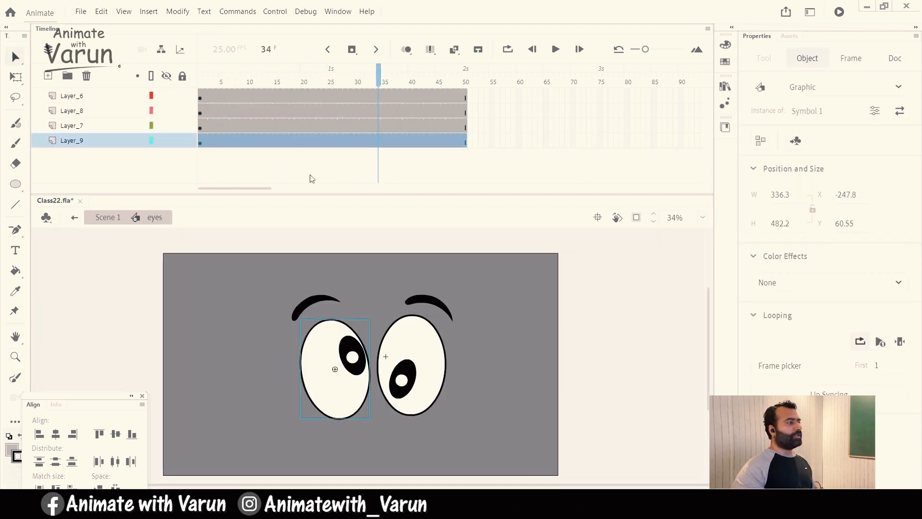
pyautogui.click(346, 358)
pyautogui.moveTo(341, 392); pyautogui.dragTo(499, 342)
# Rotate the duplicated eye to match the right eye's tilt and move it over the original right eye.
pyautogui.hotkey('ctrl', '-')
pyautogui.moveTo(532, 296); pyautogui.dragTo(438, 307)
pyautogui.click(436, 319)
pyautogui.press('v')
pyautogui.keyDown('ctrl'); pyautogui.click(435, 306); pyautogui.keyUp('ctrl')
pyautogui.moveTo(432, 360); pyautogui.dragTo(398, 337)
# Delete the original right eye from Layer_7 and check the rotated copy in its place.
pyautogui.click(495, 317)
pyautogui.click(399, 336)
pyautogui.press('Delete')
pyautogui.click(406, 338)
pyautogui.keyDown('ctrl'); pyautogui.keyDown('alt'); pyautogui.click(404, 326); pyautogui.keyUp('alt'); pyautogui.keyUp('ctrl')
pyautogui.moveTo(372, 79)
pyautogui.mouseDown()
pyautogui.moveTo(169, 96)
pyautogui.moveTo(397, 79)
pyautogui.moveTo(212, 79)
pyautogui.moveTo(385, 75)
pyautogui.moveTo(371, 76)
pyautogui.mouseUp()
pyautogui.moveTo(390, 375); pyautogui.dragTo(375, 385)
pyautogui.click(438, 377)
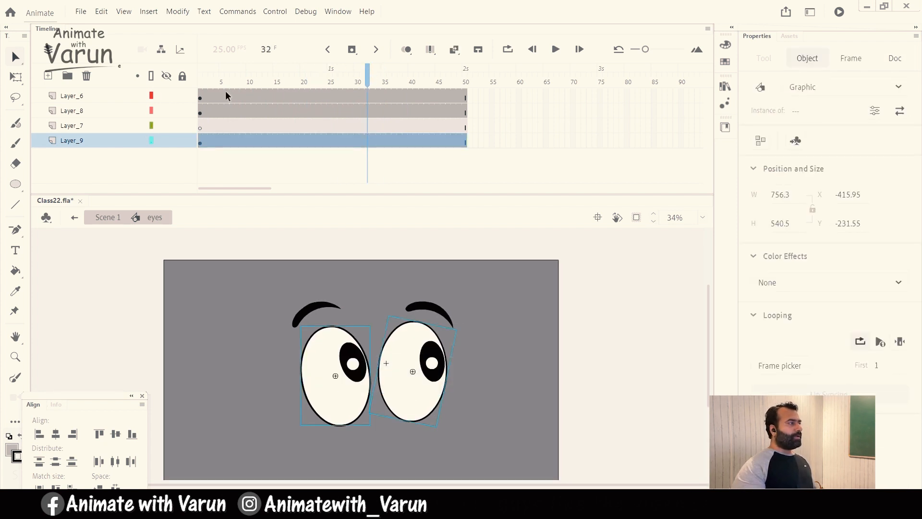
# Create classic tweens on the two eyebrow layers, Layer_6 and Layer_8.
pyautogui.moveTo(364, 76); pyautogui.dragTo(184, 90)
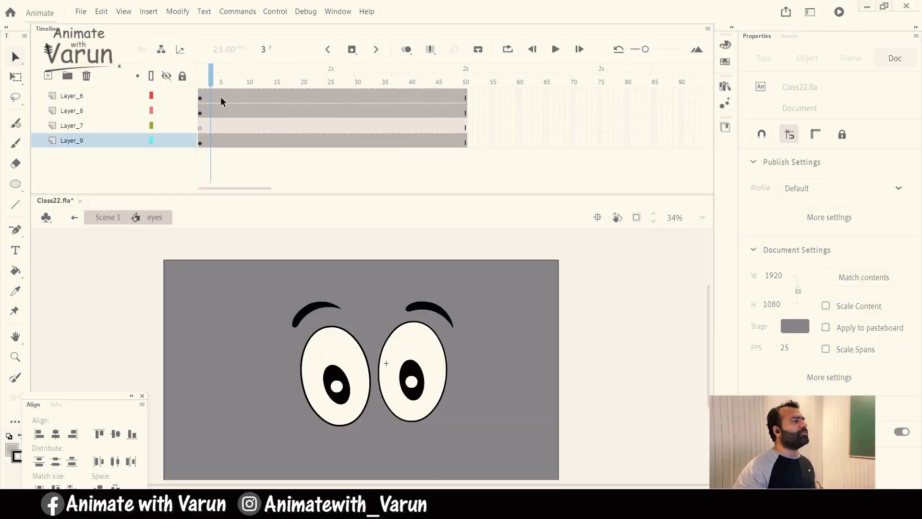
pyautogui.click(223, 96)
pyautogui.moveTo(221, 112); pyautogui.dragTo(234, 113)
pyautogui.rightClick(234, 112)
pyautogui.click(288, 117)
pyautogui.moveTo(188, 80)
pyautogui.mouseDown()
pyautogui.moveTo(265, 78)
pyautogui.moveTo(180, 90)
pyautogui.mouseUp()
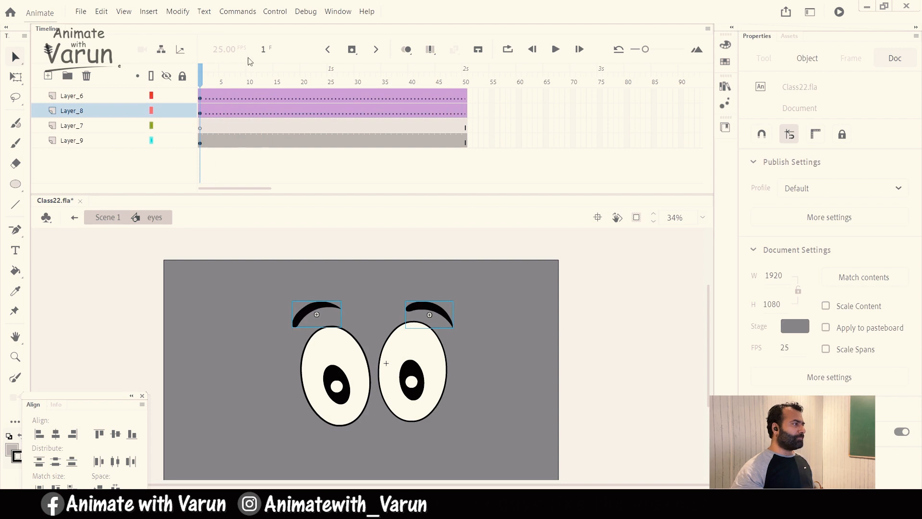
# Insert keyframes at frames 9 and 13 on both eyebrow layers to match the pupils' movement.
pyautogui.moveTo(218, 77); pyautogui.dragTo(260, 82)
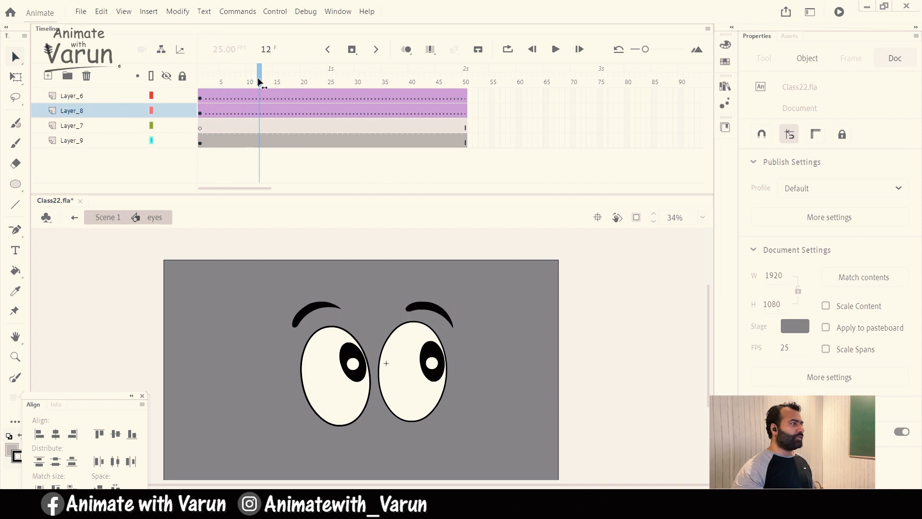
pyautogui.moveTo(260, 82); pyautogui.dragTo(259, 77)
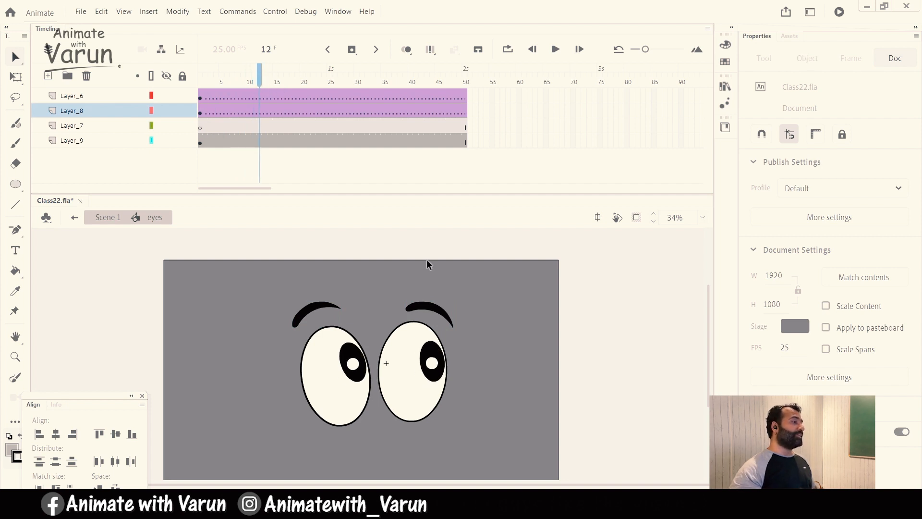
pyautogui.moveTo(258, 78)
pyautogui.mouseDown()
pyautogui.moveTo(246, 82)
pyautogui.moveTo(244, 108)
pyautogui.moveTo(252, 81)
pyautogui.moveTo(263, 78)
pyautogui.mouseUp()
pyautogui.press('F6')
pyautogui.click(264, 111)
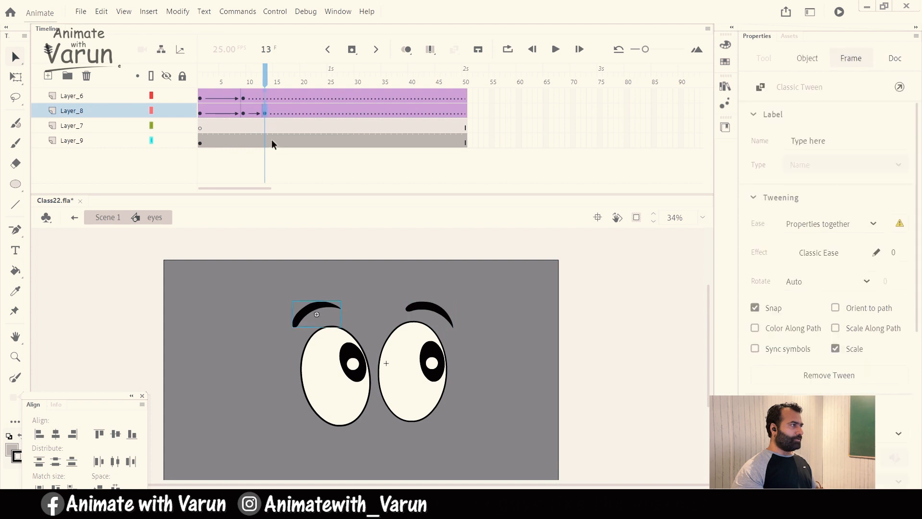
pyautogui.press('F6')
# On frame 13, lower the left eyebrow and rotate it slightly counterclockwise.
pyautogui.press('z')
pyautogui.click(368, 329)
pyautogui.moveTo(363, 322); pyautogui.dragTo(387, 298)
pyautogui.press('v')
pyautogui.moveTo(351, 264); pyautogui.dragTo(304, 287)
pyautogui.moveTo(286, 288); pyautogui.dragTo(290, 299)
pyautogui.press('q')
pyautogui.moveTo(350, 291); pyautogui.dragTo(346, 287)
# On frame 13, tilt the right eyebrow counterclockwise and raise it, and nudge the left eyebrow slightly lower.
pyautogui.moveTo(550, 273); pyautogui.dragTo(451, 297)
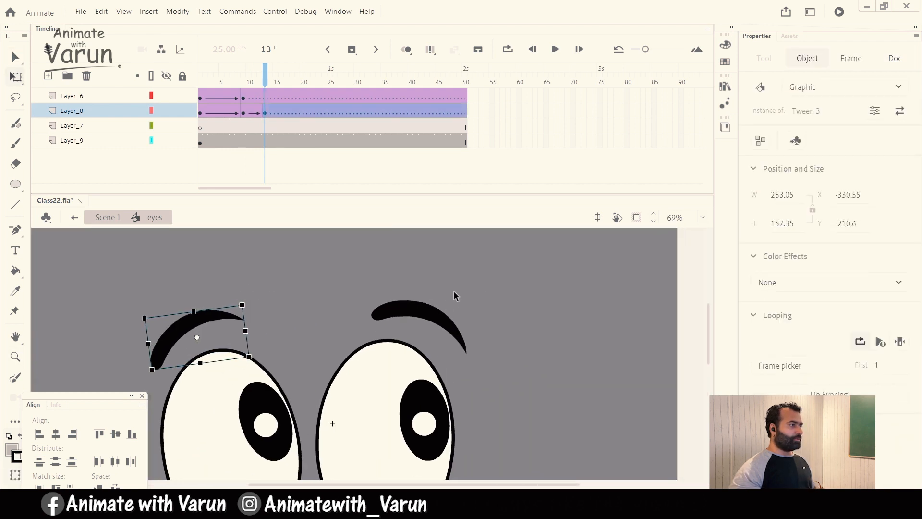
pyautogui.click(451, 299)
pyautogui.moveTo(418, 322); pyautogui.dragTo(476, 273)
pyautogui.moveTo(438, 298); pyautogui.dragTo(402, 278)
pyautogui.press('z')
pyautogui.keyDown('alt'); pyautogui.click(391, 309); pyautogui.keyUp('alt')
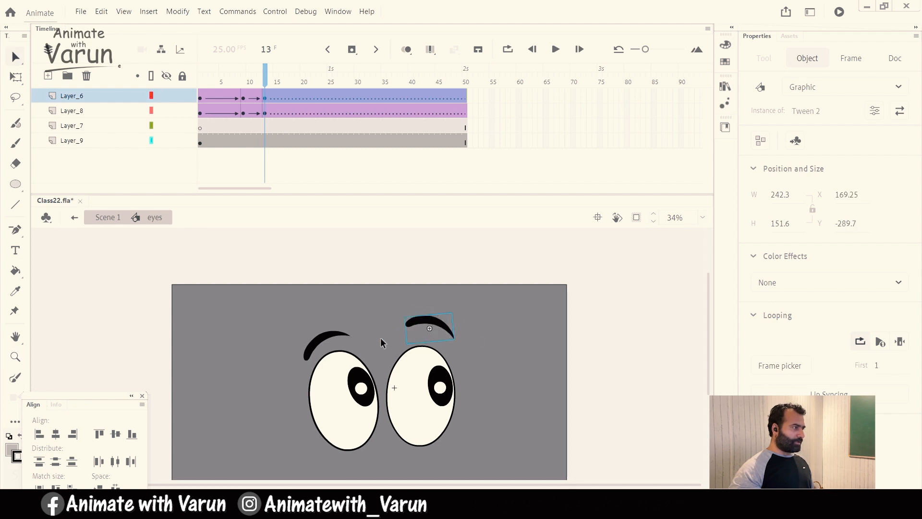
pyautogui.moveTo(317, 345); pyautogui.dragTo(316, 350)
# Play the combined eye and eyebrow animation from frame 1.
pyautogui.moveTo(262, 73); pyautogui.dragTo(200, 84)
pyautogui.click(190, 83)
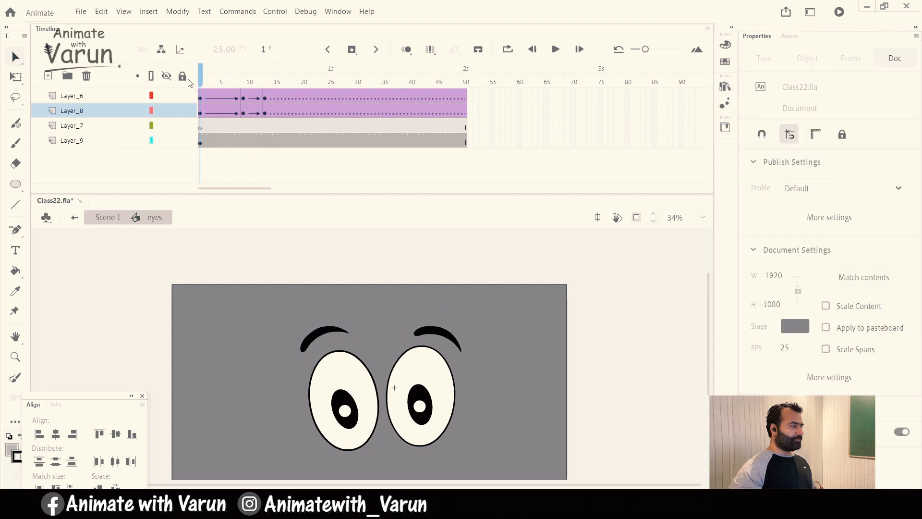
pyautogui.press('Return')
# Select both eye symbols at frame 13 and distribute them to separate layers.
pyautogui.moveTo(277, 79); pyautogui.dragTo(266, 79)
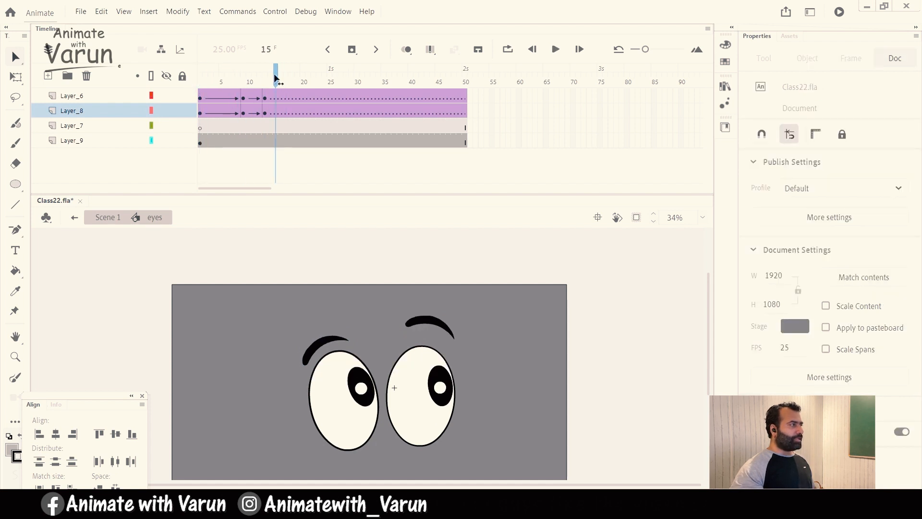
pyautogui.moveTo(519, 405); pyautogui.dragTo(311, 429)
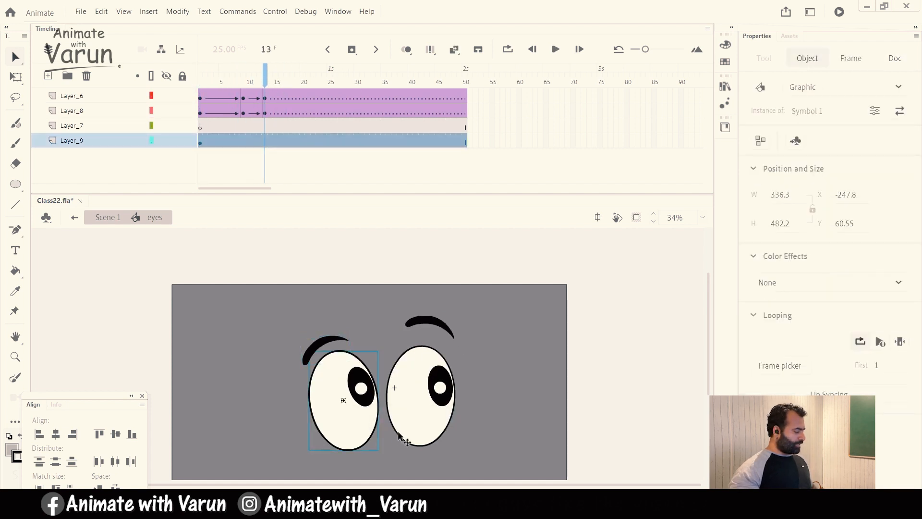
pyautogui.hotkey('ctrl', 'shift', 'd')
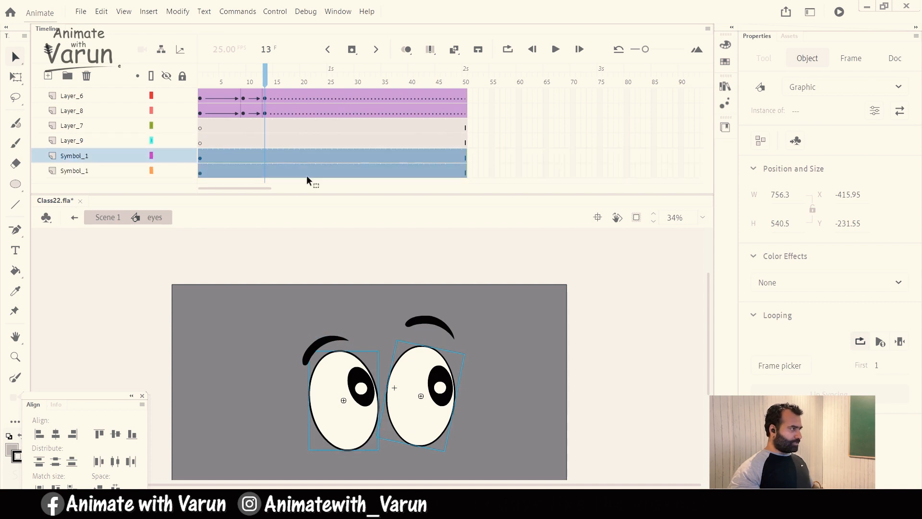
# Delete the empty layers Layer_7 and Layer_9 from the eyes symbol.
pyautogui.click(76, 140)
pyautogui.keyDown('shift'); pyautogui.click(80, 129); pyautogui.keyUp('shift')
pyautogui.click(86, 76)
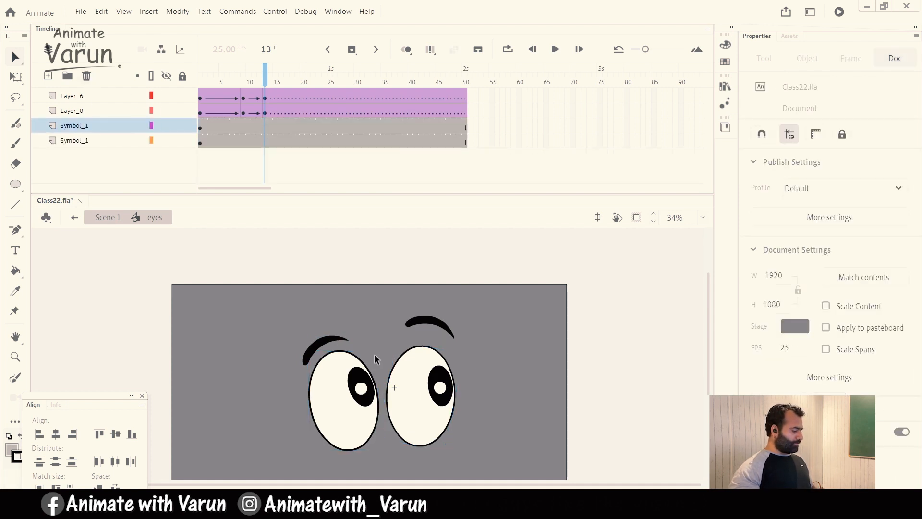
# Try moving the left eye and the right eye separately, undoing each move.
pyautogui.moveTo(374, 403); pyautogui.dragTo(316, 426)
pyautogui.hotkey('ctrl', 'z')
pyautogui.moveTo(444, 409); pyautogui.dragTo(502, 439)
pyautogui.hotkey('ctrl', 'z')
# Create classic tweens on both Symbol_1 eye layers and add keyframes at frames 9 and 13 to match the eyebrow layers.
pyautogui.moveTo(264, 77); pyautogui.dragTo(206, 95)
pyautogui.click(206, 98)
pyautogui.moveTo(221, 126); pyautogui.dragTo(244, 141)
pyautogui.rightClick(239, 142)
pyautogui.click(258, 149)
pyautogui.moveTo(251, 79)
pyautogui.mouseDown()
pyautogui.moveTo(179, 82)
pyautogui.moveTo(266, 86)
pyautogui.moveTo(243, 85)
pyautogui.mouseUp()
pyautogui.moveTo(243, 130); pyautogui.dragTo(267, 143)
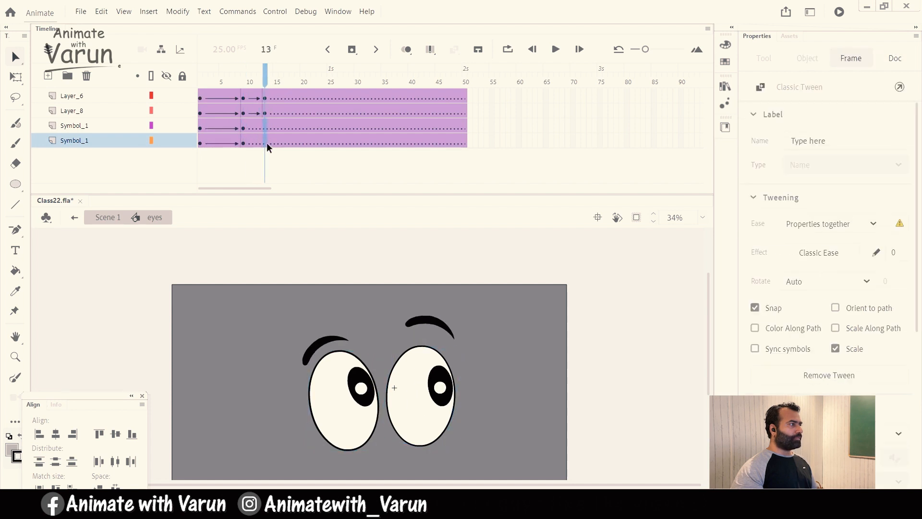
pyautogui.press('z')
pyautogui.press('F6')
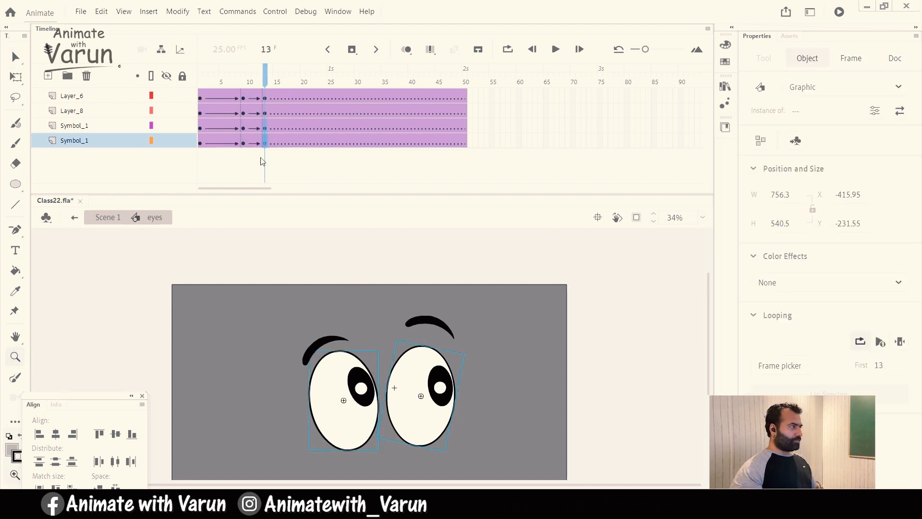
# On frame 13, shift the left eye and its eyebrow together toward the right eye and enlarge them to about 399 by 591.
pyautogui.click(369, 386)
pyautogui.keyDown('alt'); pyautogui.click(354, 383); pyautogui.keyUp('alt')
pyautogui.moveTo(352, 390); pyautogui.dragTo(352, 379)
pyautogui.press('v')
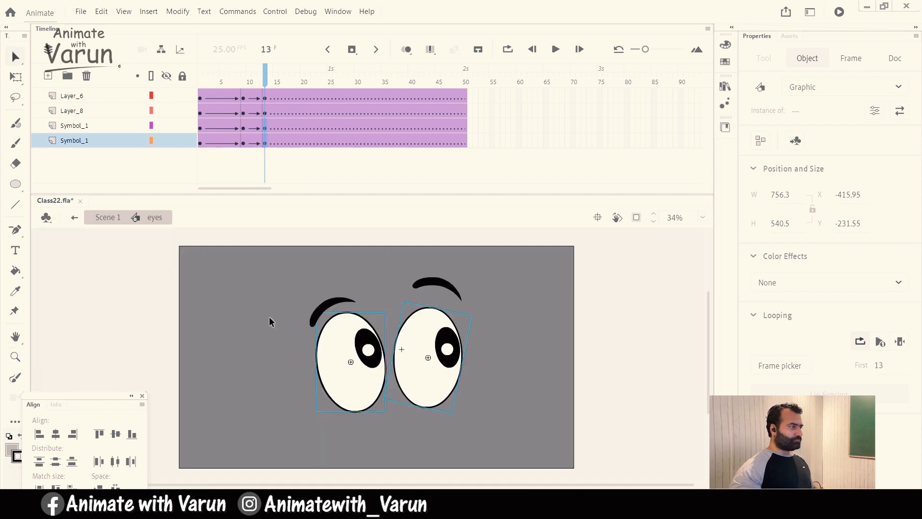
pyautogui.click(305, 284)
pyautogui.moveTo(304, 284); pyautogui.dragTo(361, 321)
pyautogui.moveTo(372, 364); pyautogui.dragTo(382, 370)
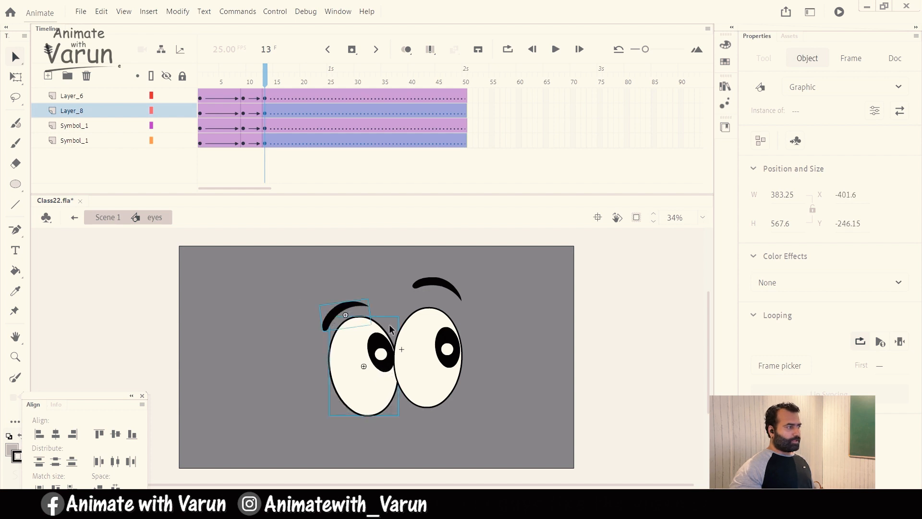
pyautogui.moveTo(398, 299); pyautogui.dragTo(400, 297)
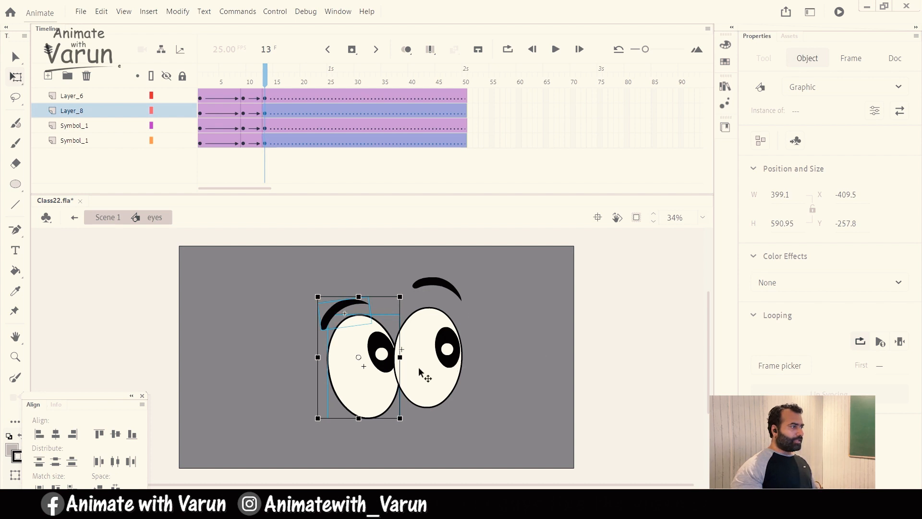
# Move the left eye's layer above the right eye's layer so the left eye overlaps in front.
pyautogui.click(500, 370)
pyautogui.click(366, 382)
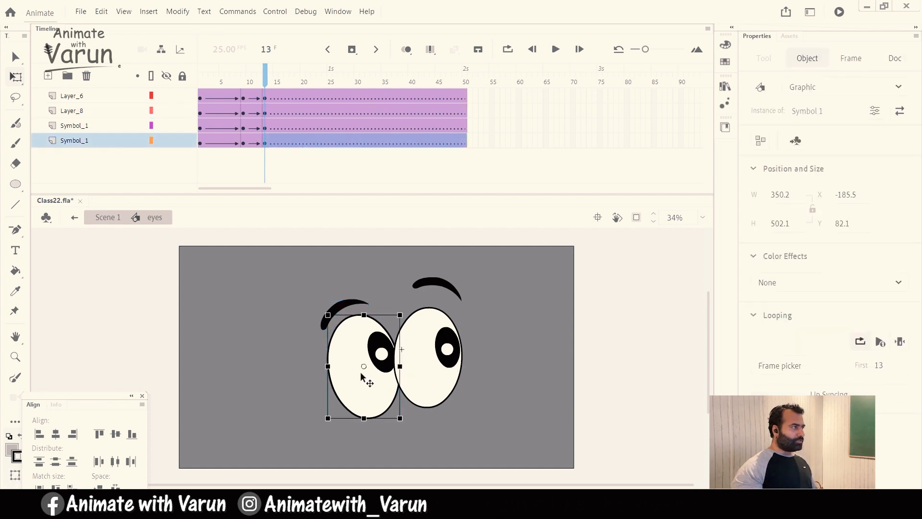
pyautogui.moveTo(93, 141); pyautogui.dragTo(96, 122)
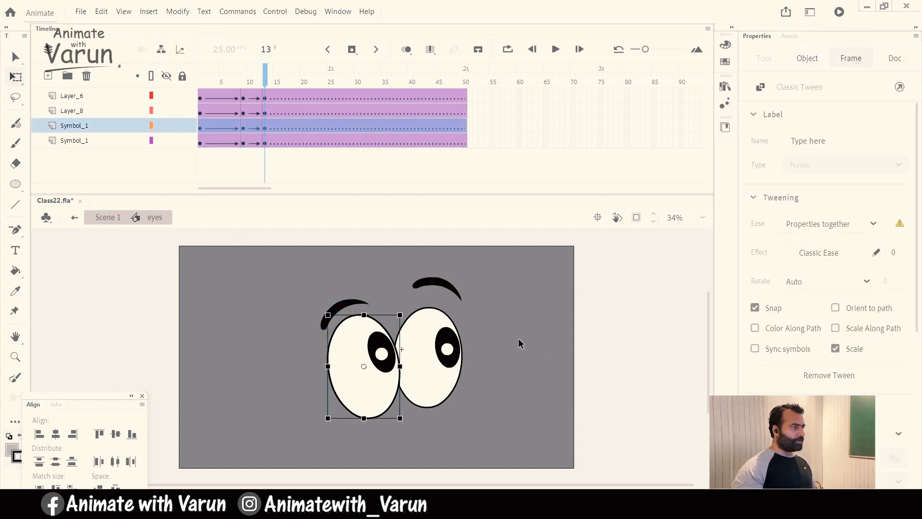
pyautogui.click(482, 361)
# On frame 13, nudge the right eye and its eyebrow together slightly toward the left eye.
pyautogui.moveTo(262, 62); pyautogui.dragTo(265, 83)
pyautogui.moveTo(503, 276); pyautogui.dragTo(443, 354)
pyautogui.press('Left')
pyautogui.press('Left')
pyautogui.press('Left')
pyautogui.press('Left')
pyautogui.press('Left')
pyautogui.press('Left')
pyautogui.press('Left')
pyautogui.press('Left')
pyautogui.press('Left')
pyautogui.press('Left')
pyautogui.press('Left')
pyautogui.press('Left')
# Play the eyes symbol's animation several times to check the eye overlap and blink, and return to frame 1.
pyautogui.moveTo(262, 81); pyautogui.dragTo(233, 84)
pyautogui.press('Return')
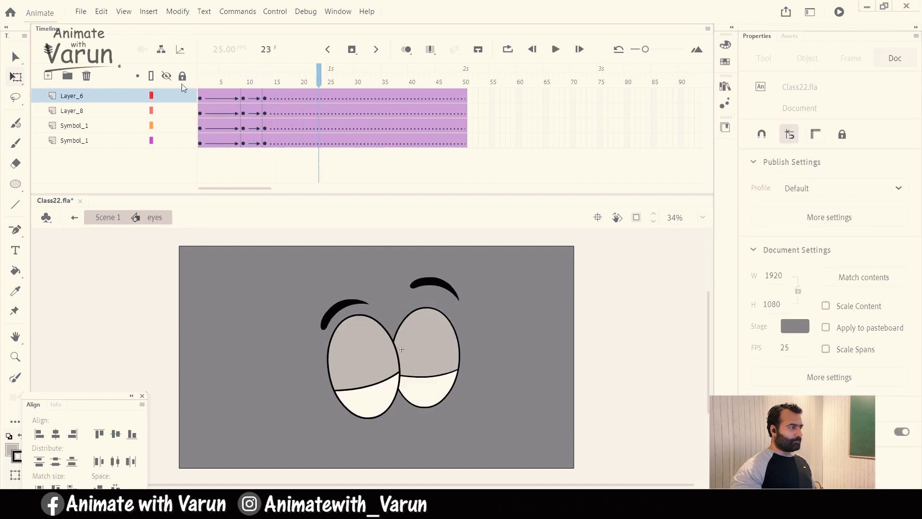
pyautogui.press('Return')
pyautogui.press('Return')
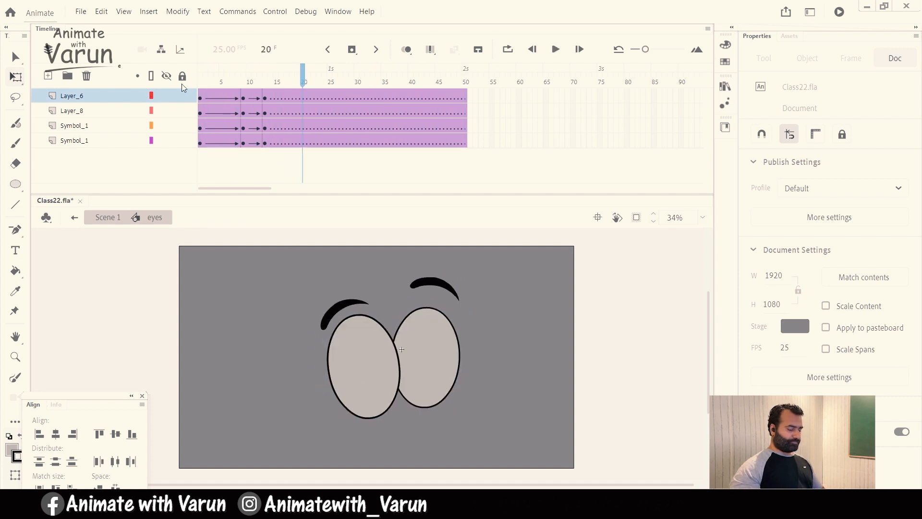
pyautogui.press('Return')
pyautogui.moveTo(362, 77); pyautogui.dragTo(197, 90)
# Return to Scene 1 and scrub through its 32 frames to review the complete eye animation.
pyautogui.click(106, 218)
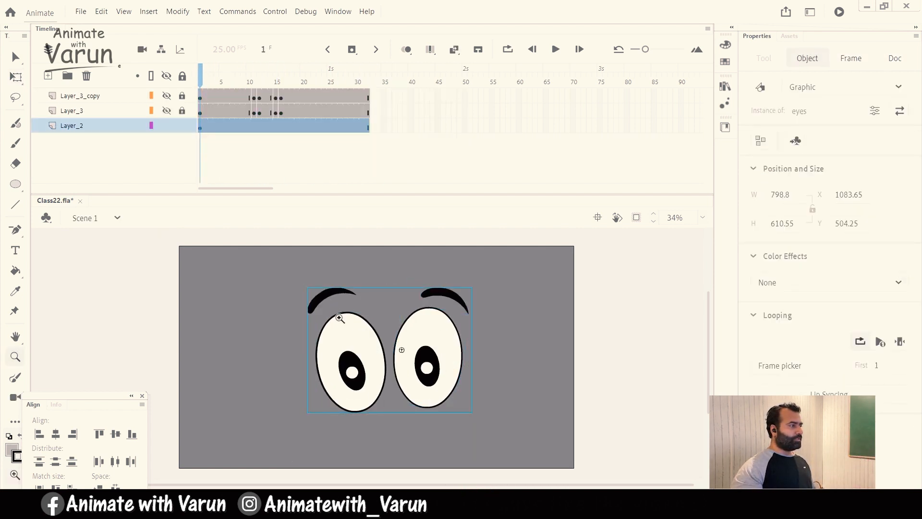
pyautogui.press('z')
pyautogui.keyDown('alt'); pyautogui.click(331, 351); pyautogui.keyUp('alt')
pyautogui.click(207, 77)
pyautogui.moveTo(208, 77); pyautogui.dragTo(370, 113)
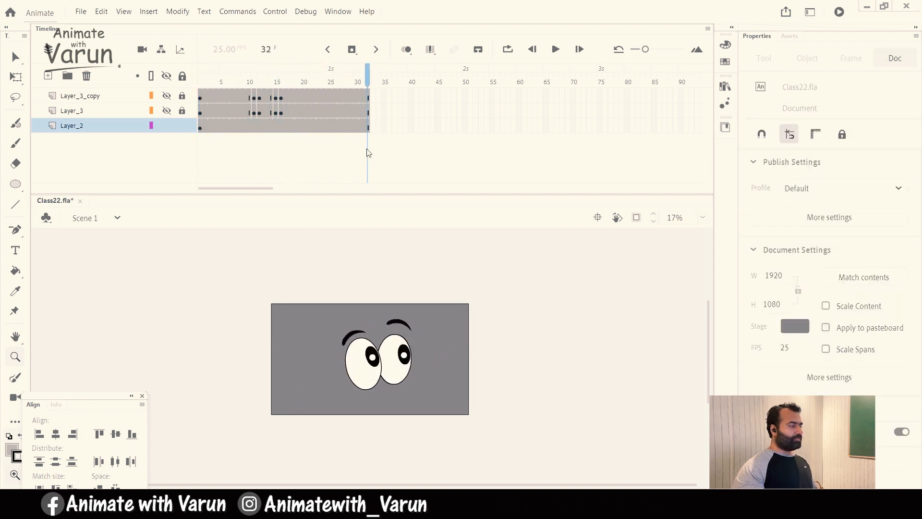
pyautogui.click(379, 392)
pyautogui.moveTo(406, 339); pyautogui.dragTo(409, 365)
pyautogui.moveTo(361, 73); pyautogui.dragTo(287, 88)
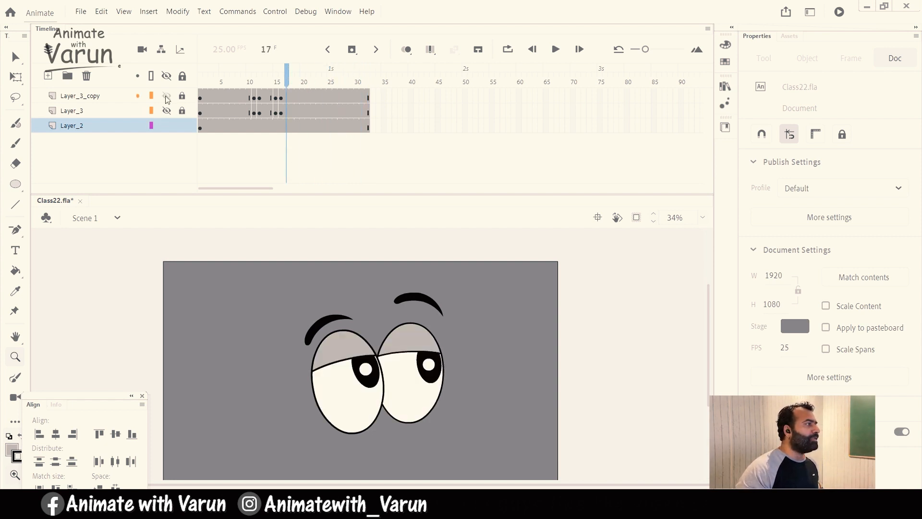
# Show only the simple oval eyes on Layer_3 and Layer_3_copy, examine their blink frames, and restore the previous layer visibility.
pyautogui.moveTo(167, 96); pyautogui.dragTo(167, 111)
pyautogui.moveTo(182, 96); pyautogui.dragTo(183, 102)
pyautogui.click(166, 125)
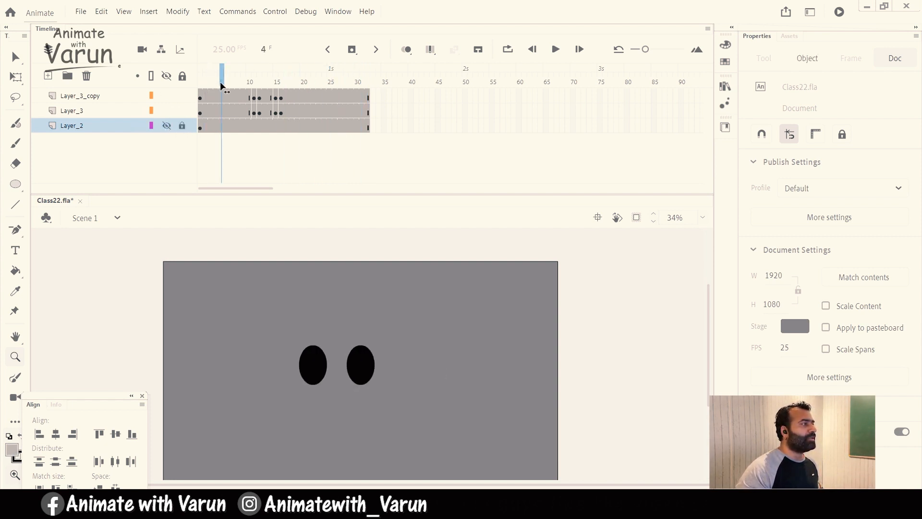
pyautogui.moveTo(249, 84); pyautogui.dragTo(261, 83)
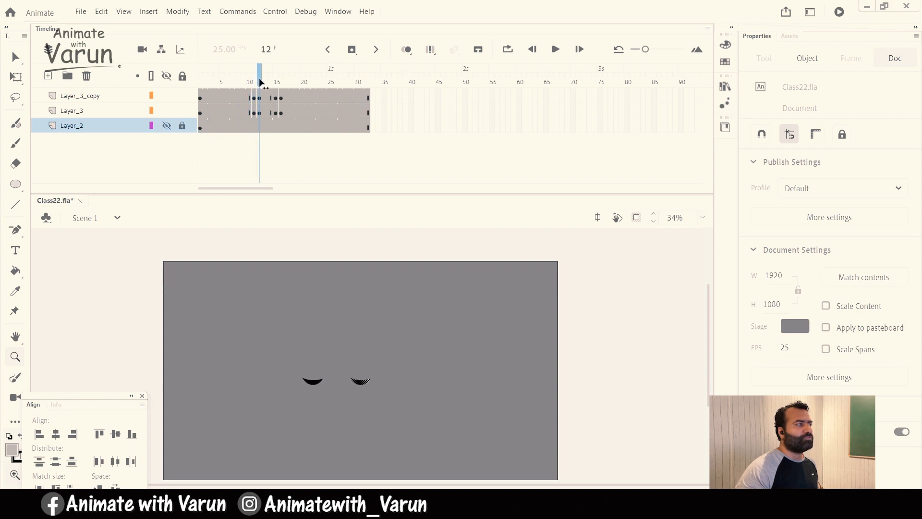
pyautogui.moveTo(275, 82)
pyautogui.mouseDown()
pyautogui.moveTo(286, 82)
pyautogui.moveTo(260, 83)
pyautogui.moveTo(282, 83)
pyautogui.mouseUp()
pyautogui.moveTo(271, 98); pyautogui.dragTo(249, 113)
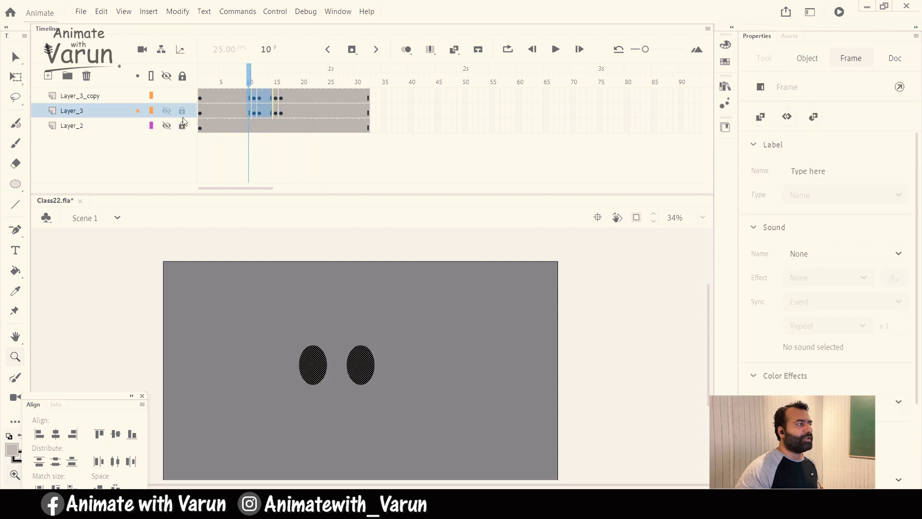
pyautogui.moveTo(239, 82); pyautogui.dragTo(228, 82)
pyautogui.moveTo(167, 97); pyautogui.dragTo(167, 110)
pyautogui.moveTo(239, 82); pyautogui.dragTo(172, 79)
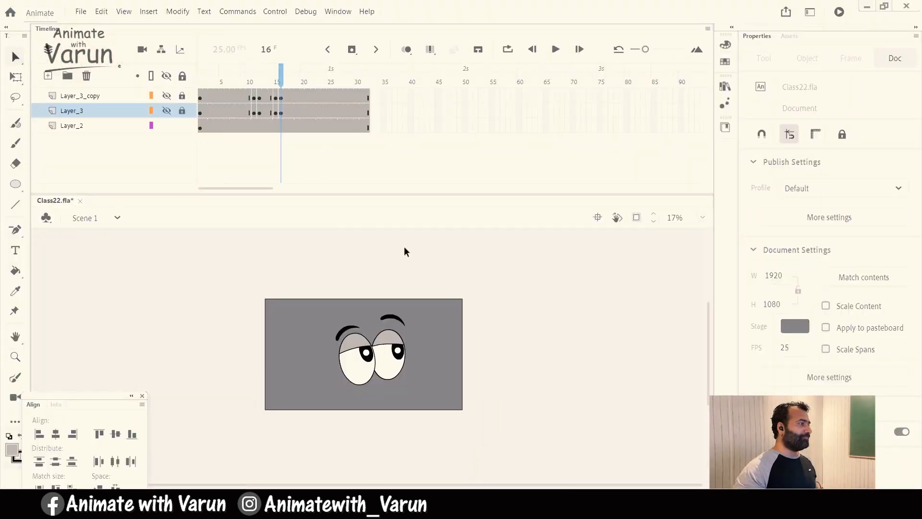
# Scale the eyes symbol in Scene 1 down to about two thirds of its size and return to frame 1.
pyautogui.click(404, 354)
pyautogui.moveTo(412, 314); pyautogui.dragTo(423, 349)
pyautogui.press('v')
pyautogui.hotkey('ctrl', '=')
pyautogui.click(464, 343)
pyautogui.moveTo(287, 77); pyautogui.dragTo(200, 76)
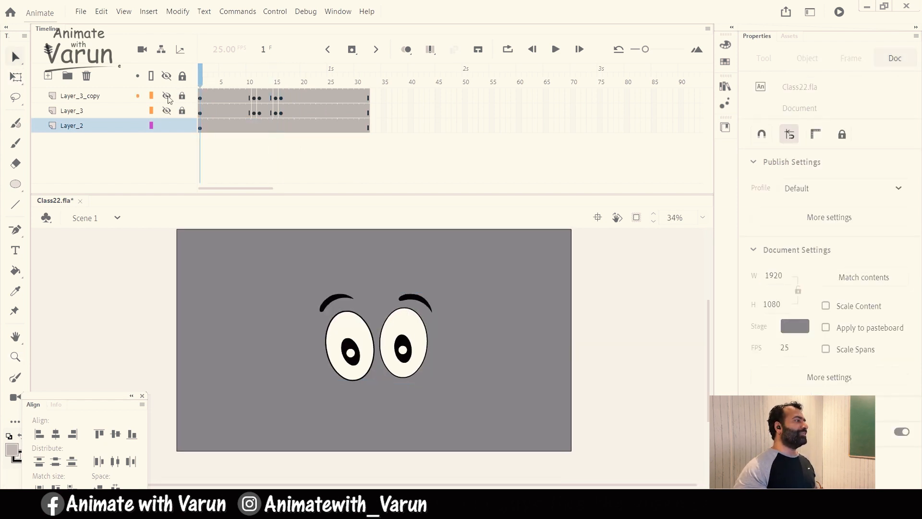
# Add a new layer below Layer_2 and draw a large circle behind the eyes as the face.
pyautogui.click(48, 75)
pyautogui.moveTo(81, 137); pyautogui.dragTo(79, 144)
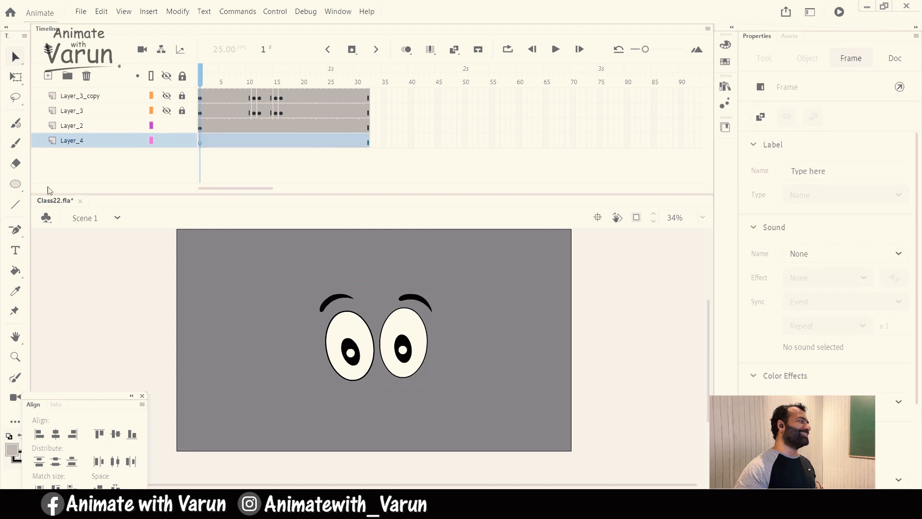
pyautogui.click(85, 299)
pyautogui.press('o')
pyautogui.moveTo(287, 263)
pyautogui.mouseDown()
pyautogui.moveTo(477, 412)
pyautogui.moveTo(449, 391)
pyautogui.moveTo(471, 406)
pyautogui.mouseUp()
pyautogui.press('v')
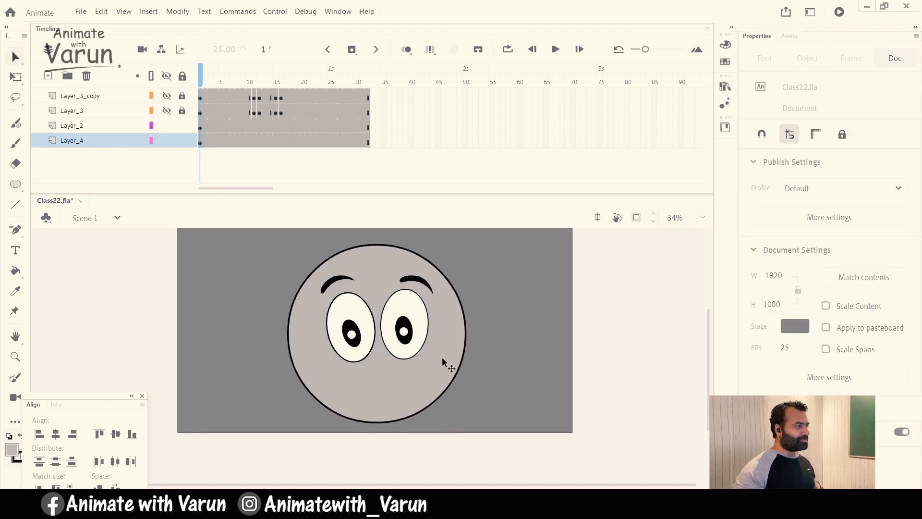
# Group the face circle's fill and outline and move it slightly down behind the eyes.
pyautogui.doubleClick(444, 368)
pyautogui.hotkey('ctrl', 'g')
pyautogui.moveTo(500, 347); pyautogui.dragTo(502, 339)
pyautogui.moveTo(441, 361); pyautogui.dragTo(443, 366)
# Scrub through the Scene 1 timeline to review the animated eyes on the face.
pyautogui.click(201, 76)
pyautogui.moveTo(202, 76); pyautogui.dragTo(320, 80)
pyautogui.click(200, 96)
# Open the eyes symbol, inspect the nested left eye and eyebrow, and review the eye and eyebrow tweens up to frame 13.
pyautogui.doubleClick(360, 360)
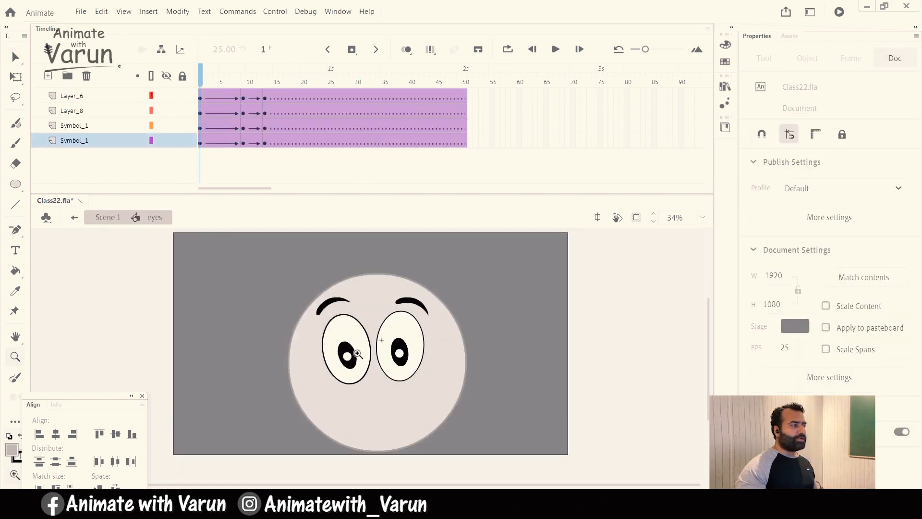
pyautogui.scroll(2, 351, 358)
pyautogui.click(357, 376)
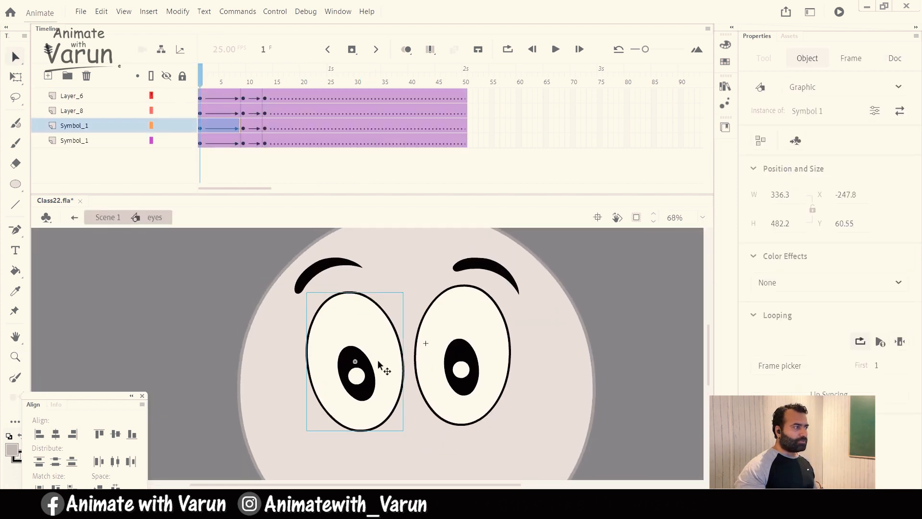
pyautogui.click(316, 272)
pyautogui.doubleClick(368, 369)
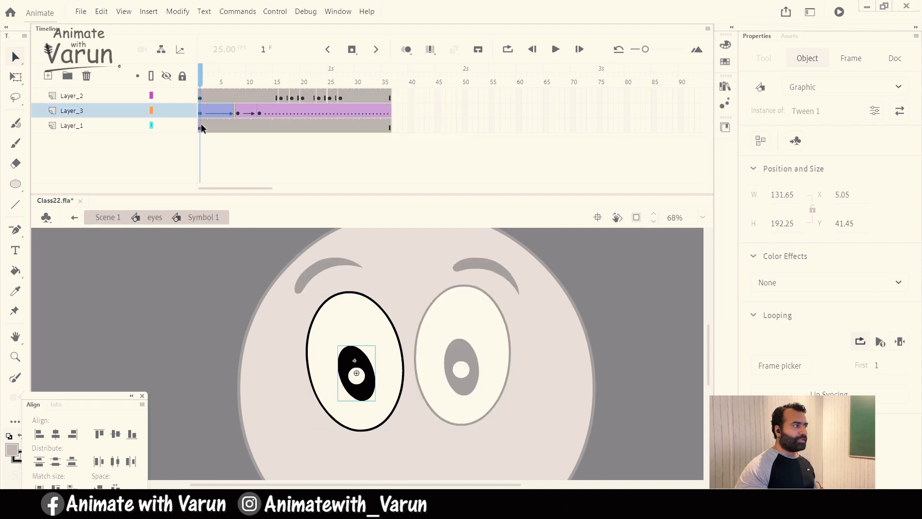
pyautogui.click(155, 217)
pyautogui.moveTo(203, 82); pyautogui.dragTo(259, 83)
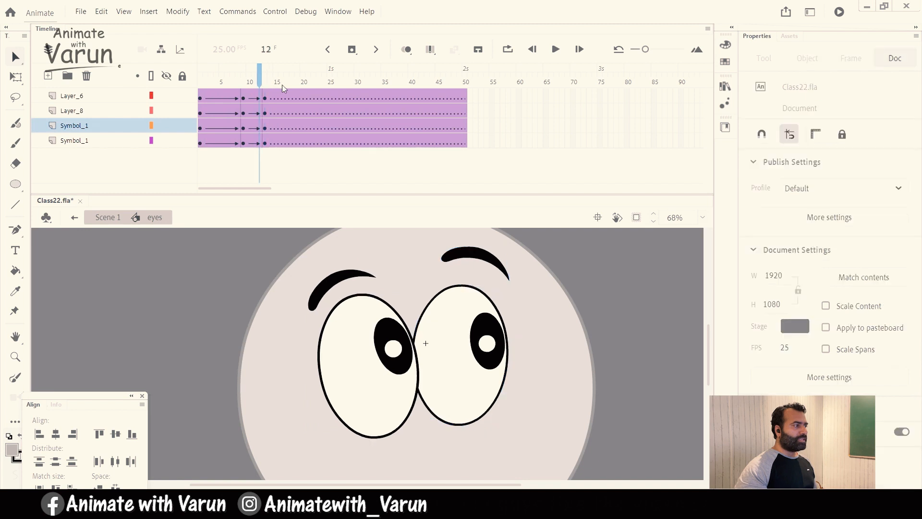
pyautogui.click(265, 82)
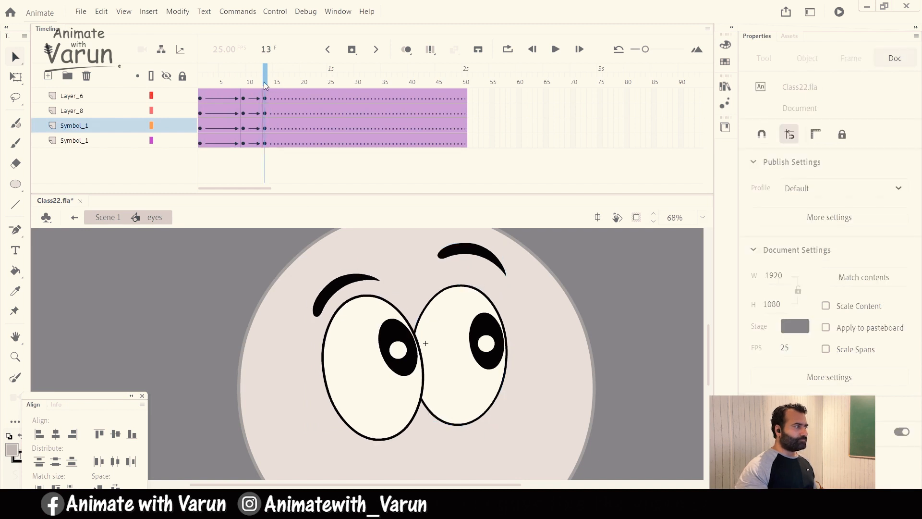
# Open the left eye's nested Symbol 1 and examine its pupil tween and the blink frames on Layer_2.
pyautogui.doubleClick(376, 367)
pyautogui.moveTo(249, 79)
pyautogui.mouseDown()
pyautogui.moveTo(203, 82)
pyautogui.moveTo(244, 87)
pyautogui.mouseUp()
pyautogui.click(249, 95)
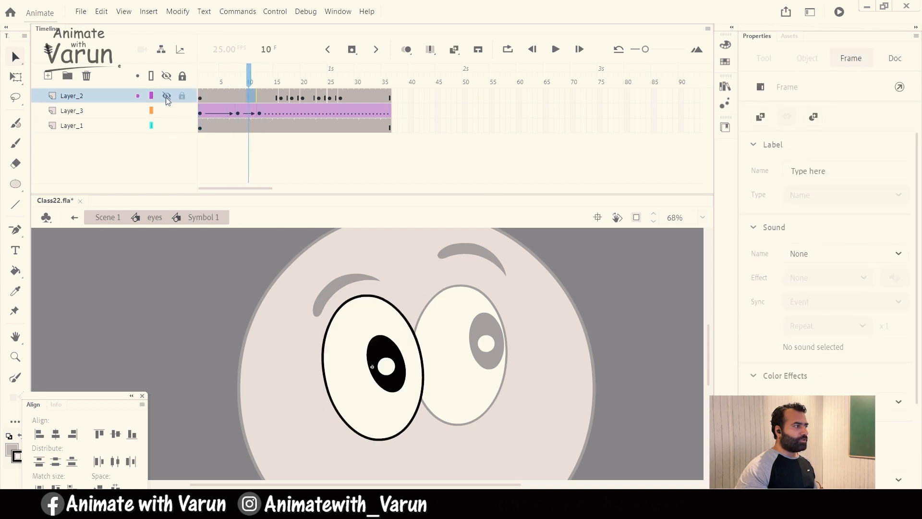
pyautogui.moveTo(254, 77); pyautogui.dragTo(287, 80)
# Try moving the eyelid shape away from the left eye and undo the move.
pyautogui.click(363, 327)
pyautogui.moveTo(363, 318); pyautogui.dragTo(403, 272)
pyautogui.hotkey('ctrl', 'z')
# Return to Scene 1 and scrub through the finished face animation.
pyautogui.doubleClick(227, 277)
pyautogui.moveTo(287, 77)
pyautogui.mouseDown()
pyautogui.moveTo(207, 77)
pyautogui.moveTo(354, 81)
pyautogui.moveTo(233, 80)
pyautogui.moveTo(323, 83)
pyautogui.mouseUp()
pyautogui.click(108, 221)
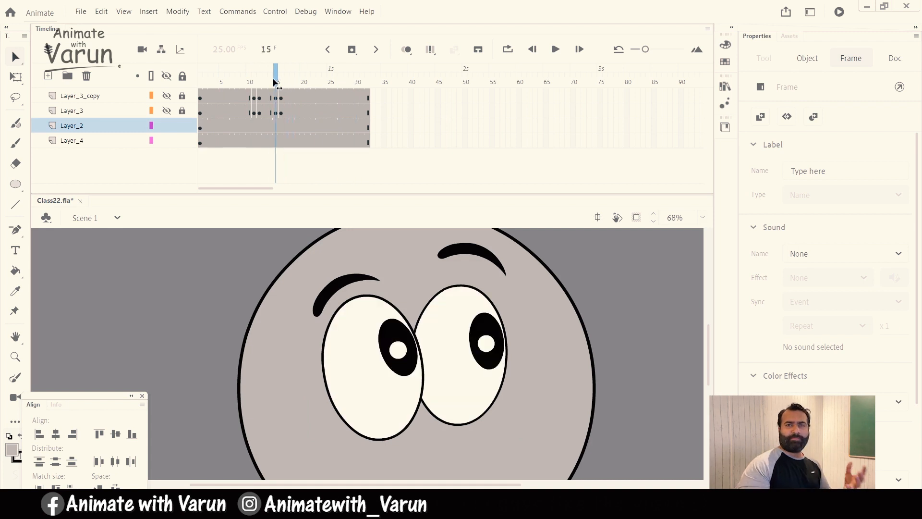
pyautogui.moveTo(257, 84); pyautogui.dragTo(343, 83)
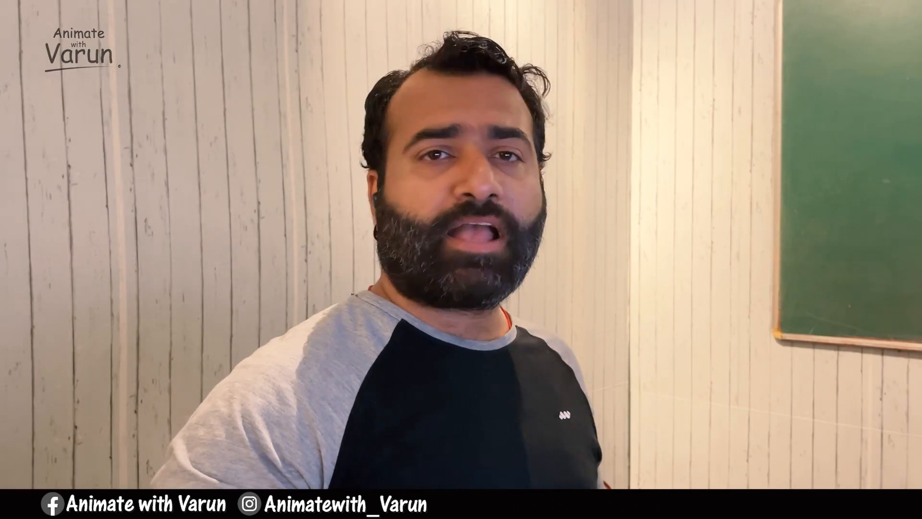